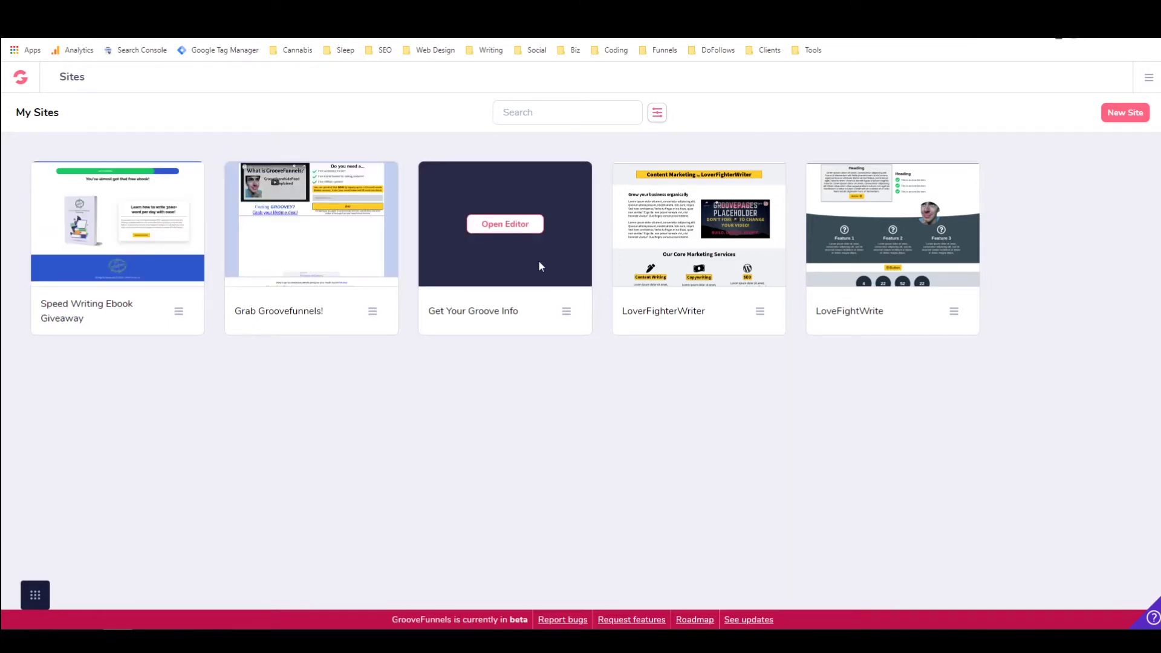
Open the account and integration options menu, then close it again.
mouse_move(863, 264)
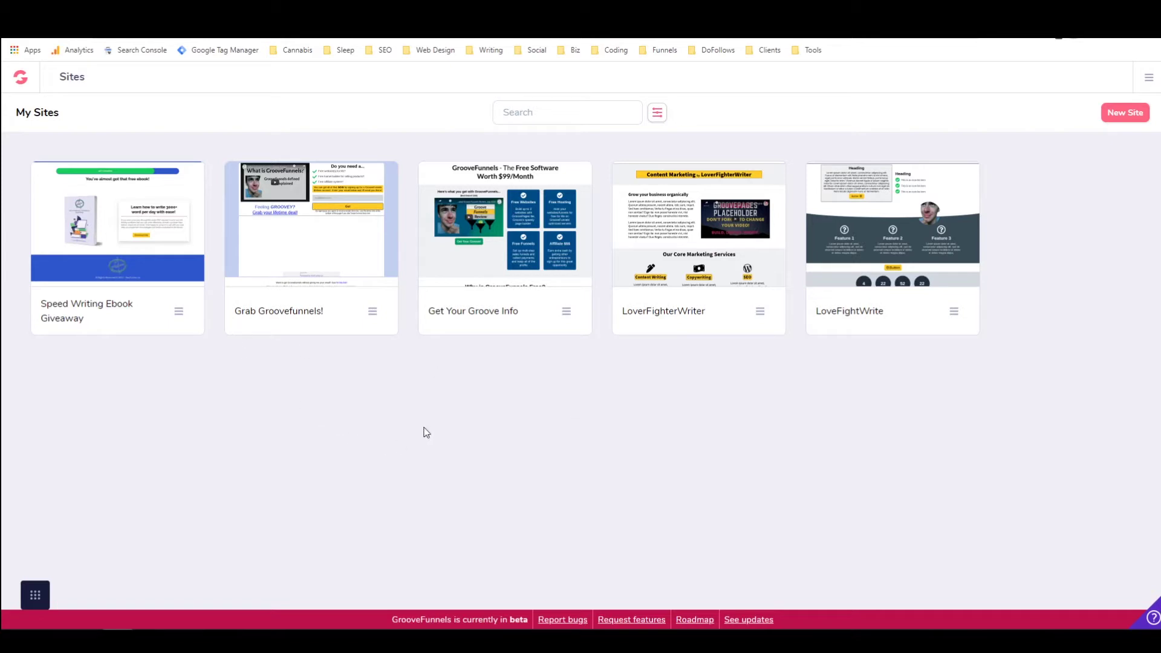
mouse_move(241, 191)
click(1144, 80)
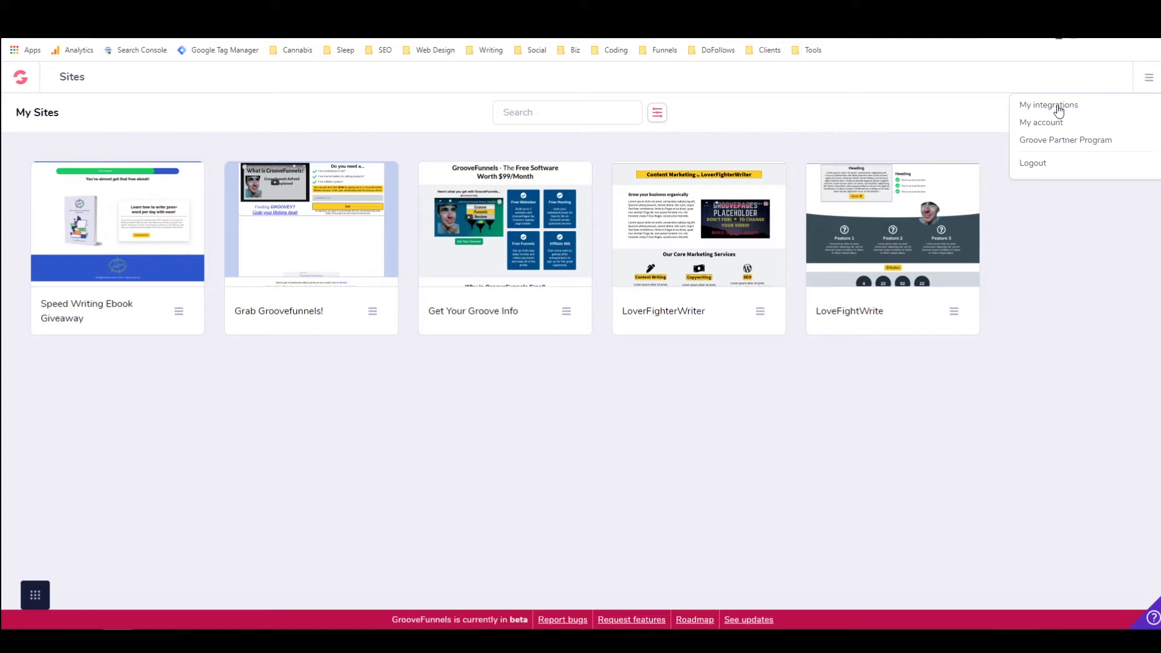
click(1151, 79)
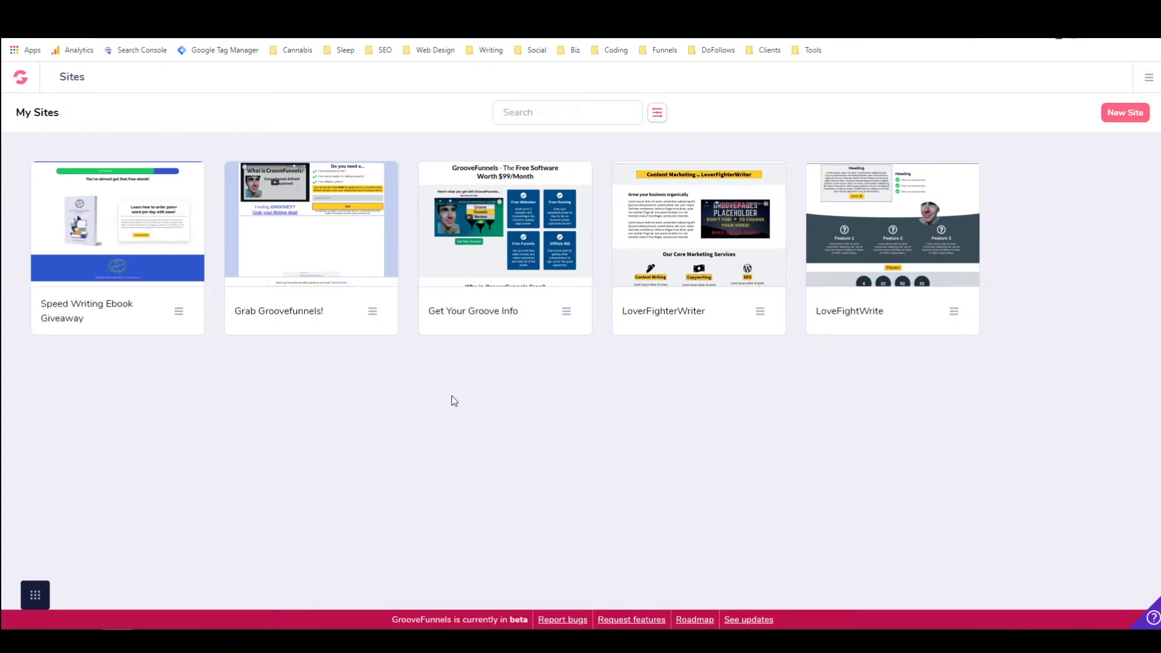
Open the Get Your Groove Info site in the editor, scroll it, then exit to the sites list.
mouse_move(545, 230)
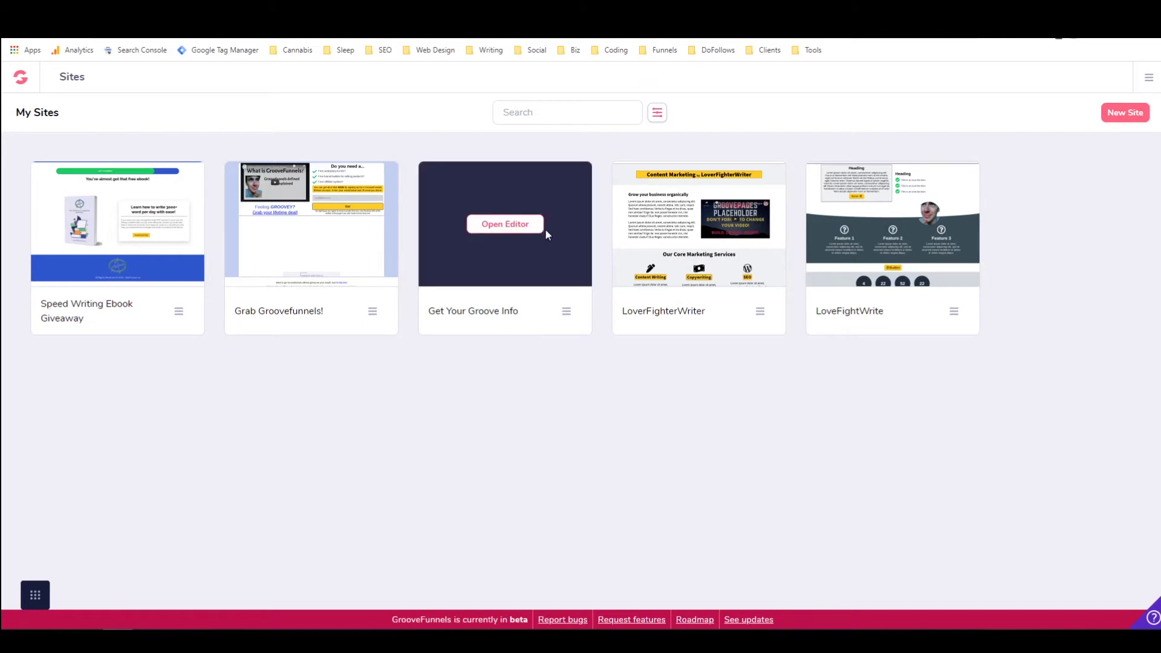
click(512, 226)
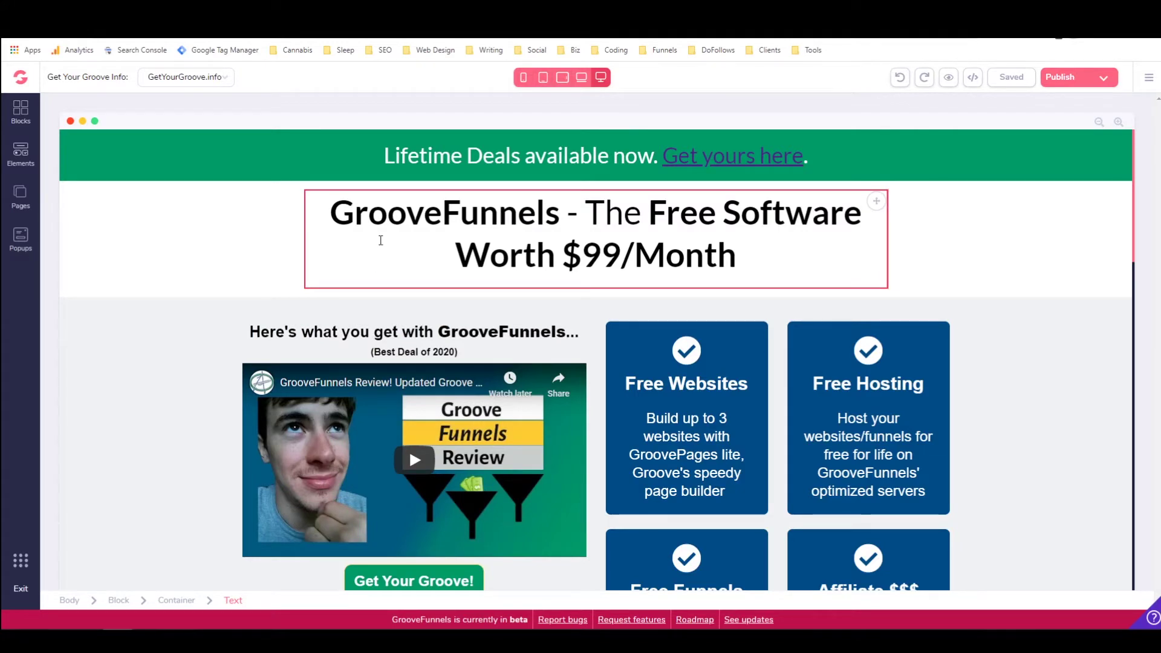
scroll(380, 240, down, 10)
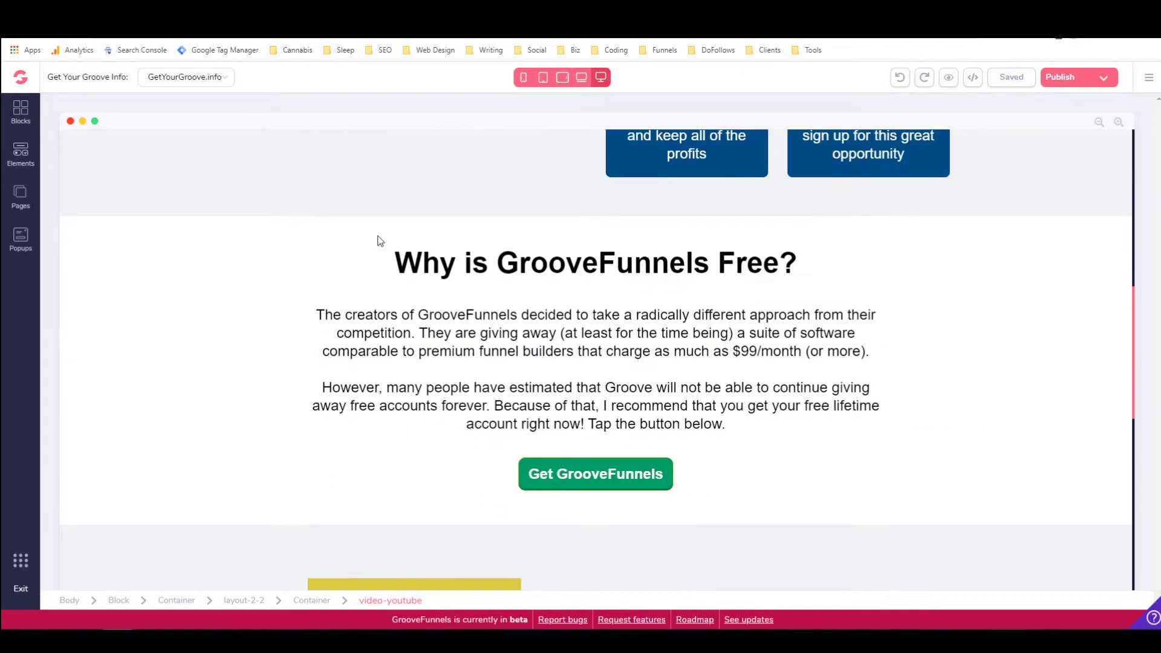
scroll(380, 240, down, 9)
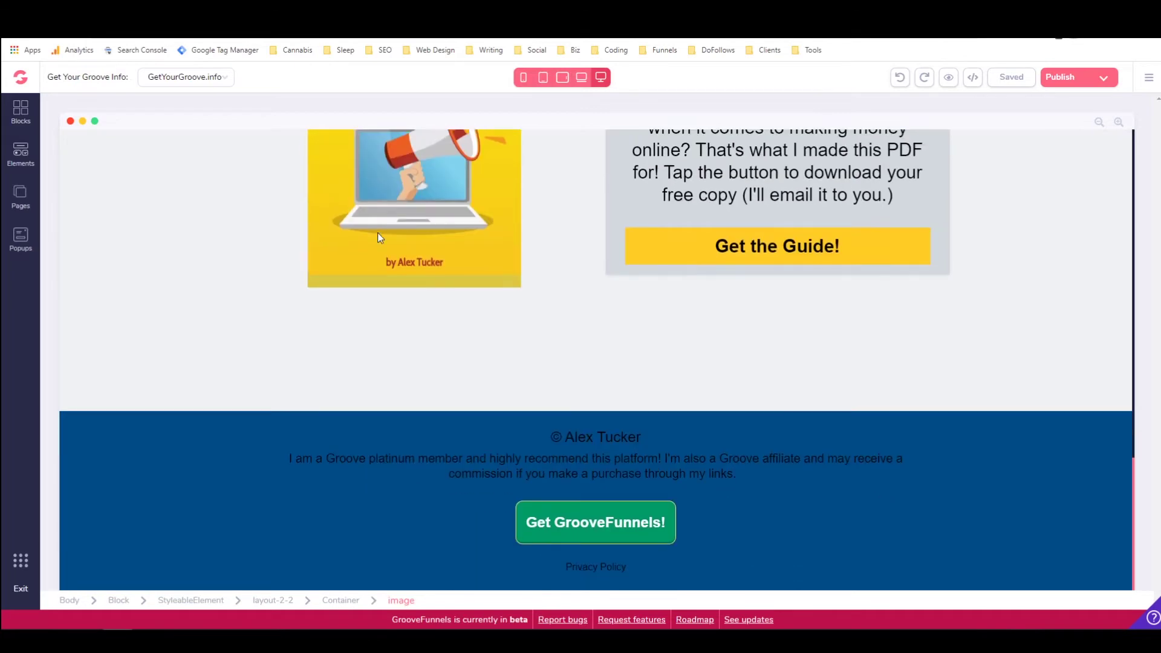
scroll(381, 244, up, 19)
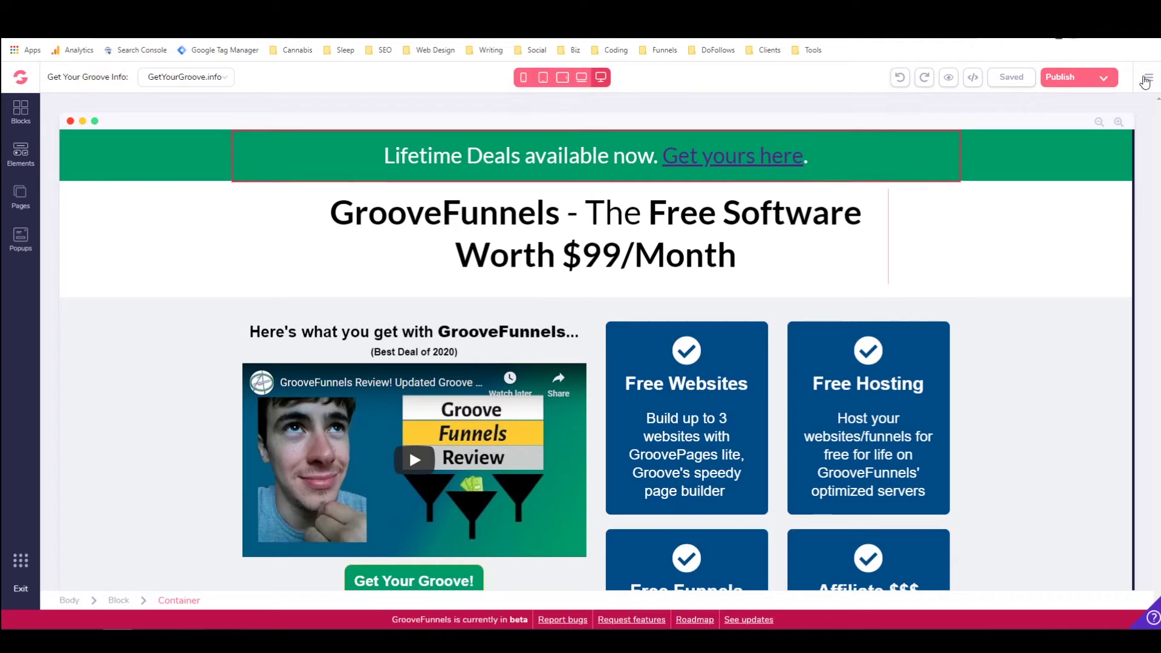
click(1145, 80)
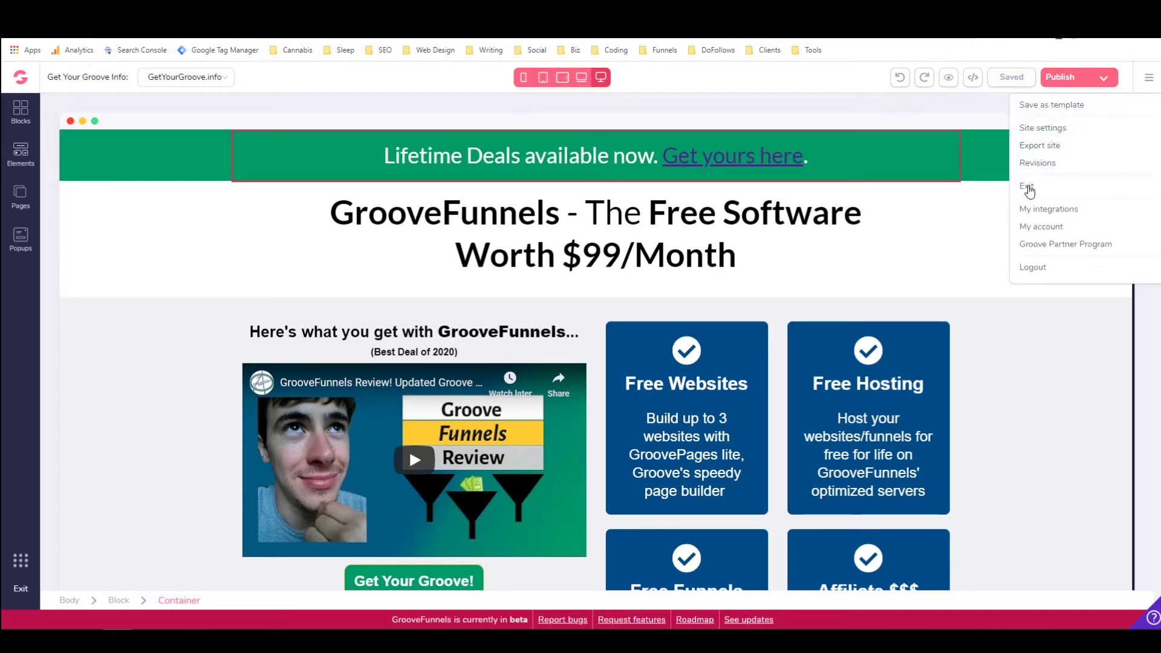
click(1027, 188)
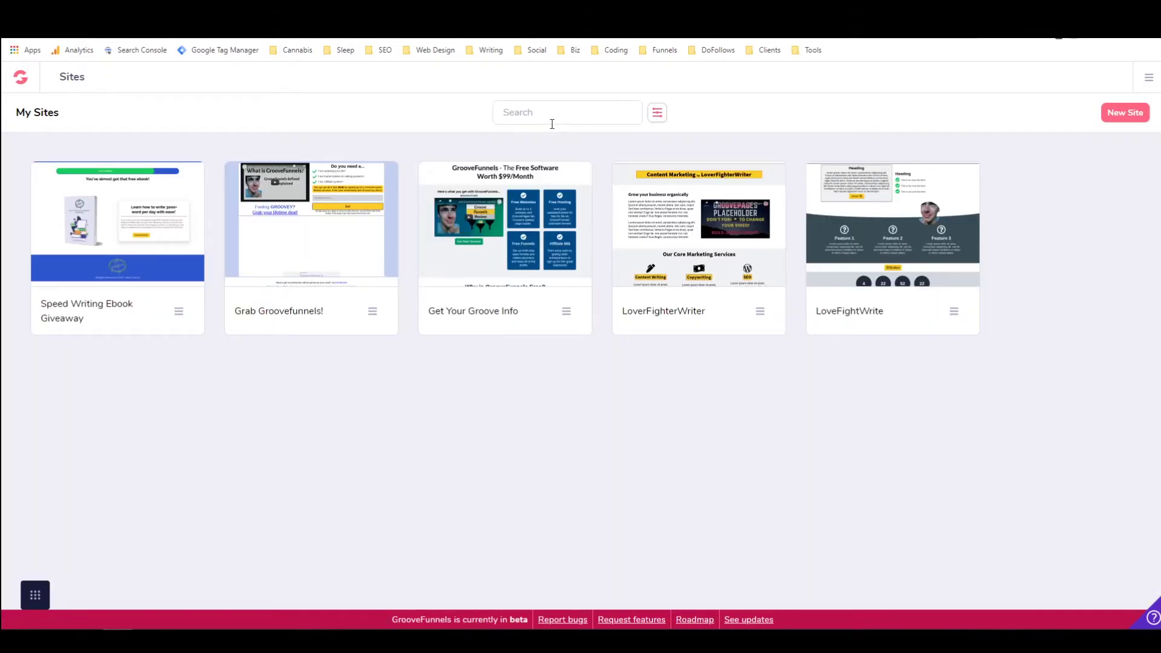
Open the LoverFighterWriter site in the editor and select the Content Marketing title.
mouse_move(699, 234)
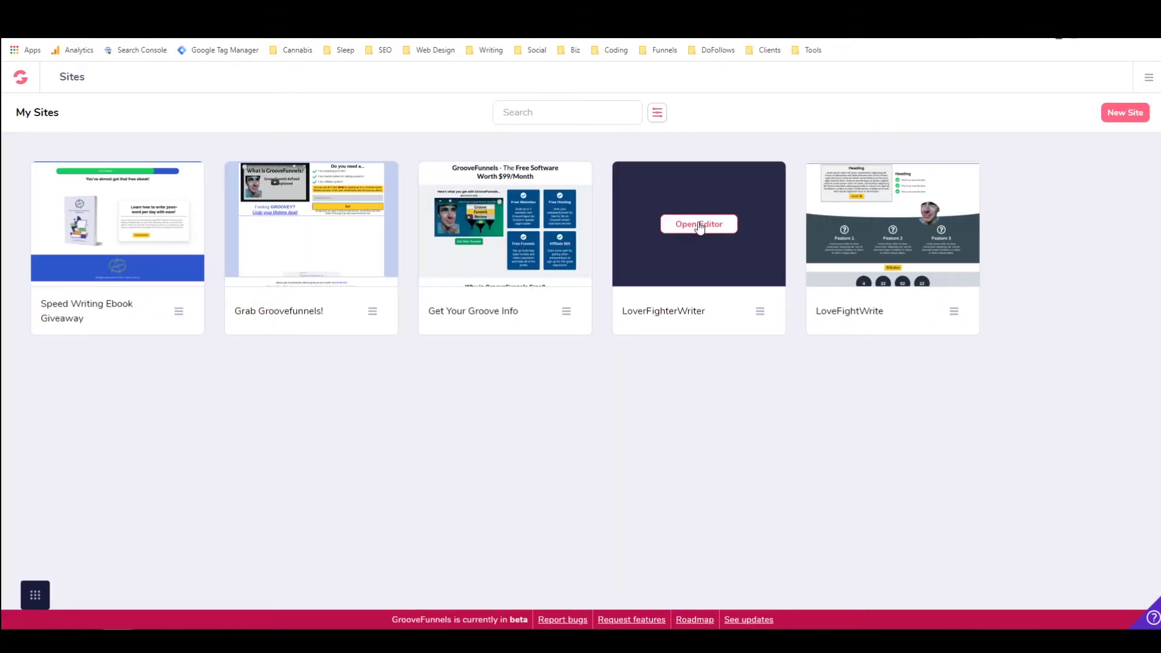
click(699, 225)
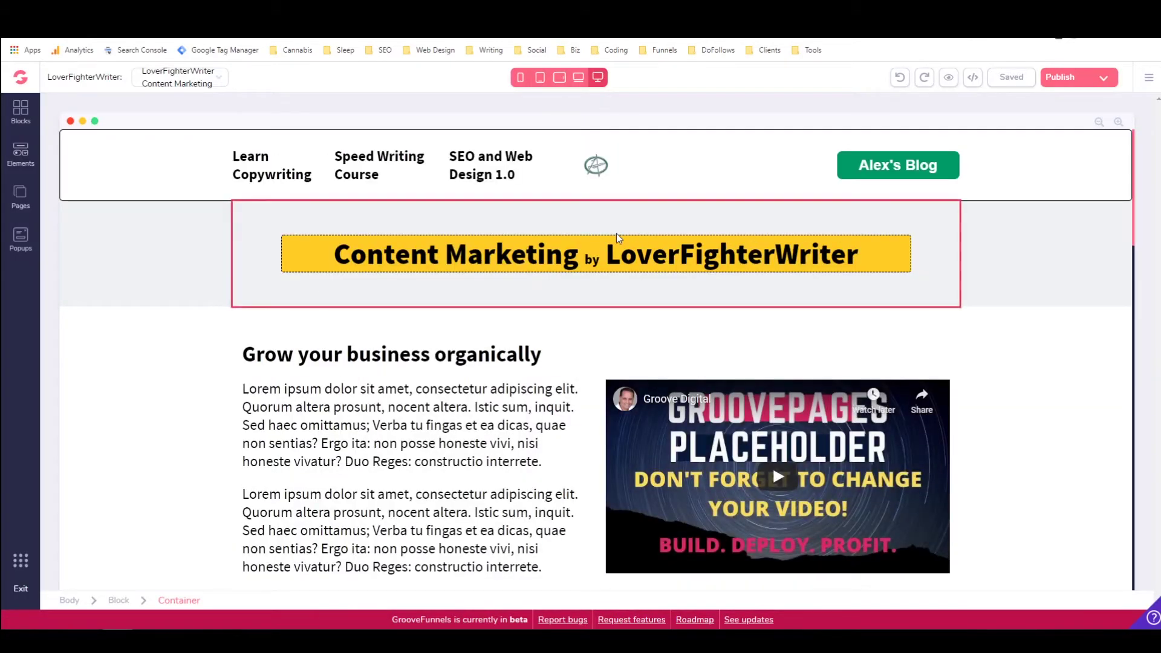
click(576, 258)
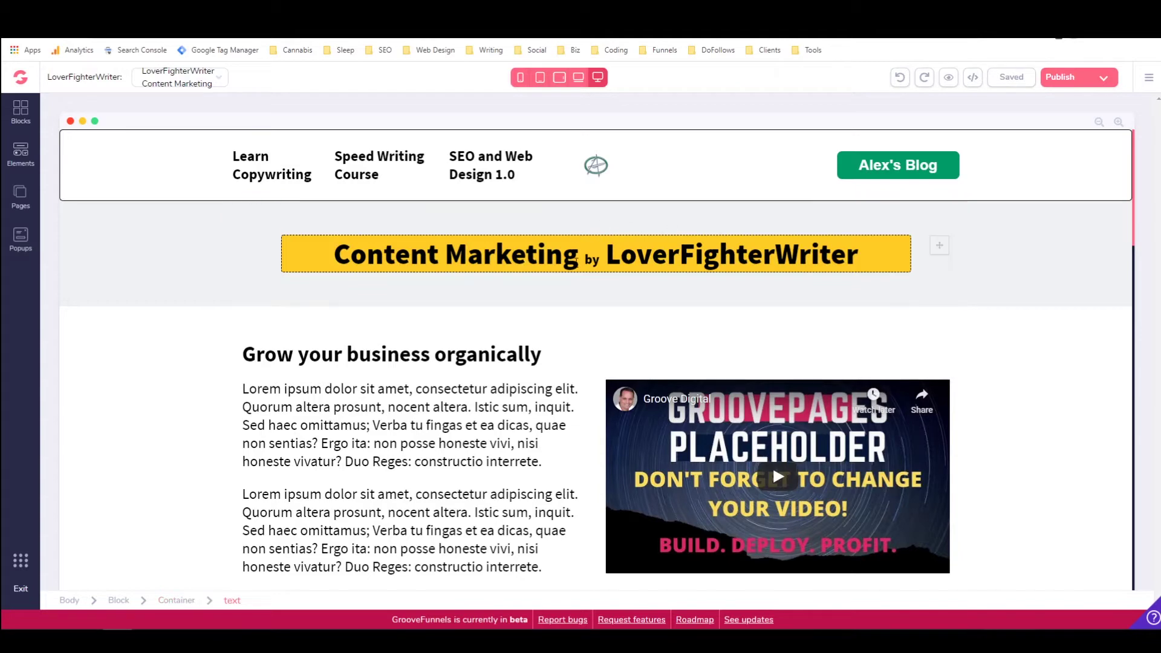
scroll(575, 259, down, 3)
scroll(575, 257, up, 3)
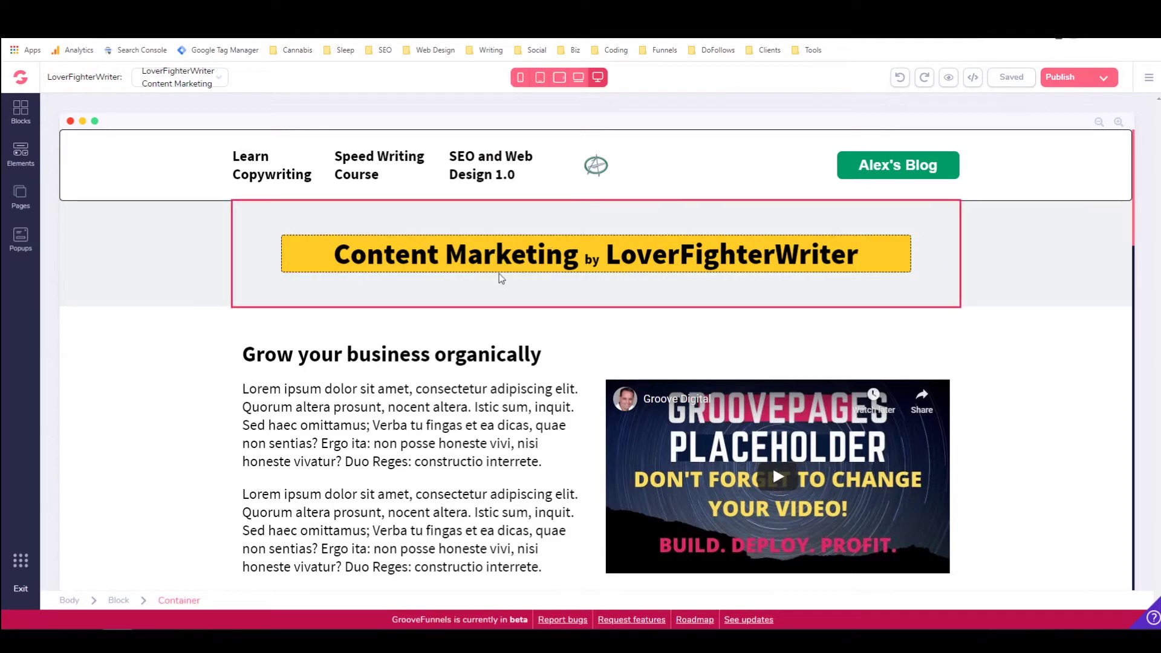
Scroll through the Content Marketing page and show the site's pages list.
scroll(497, 275, down, 7)
scroll(495, 272, down, 14)
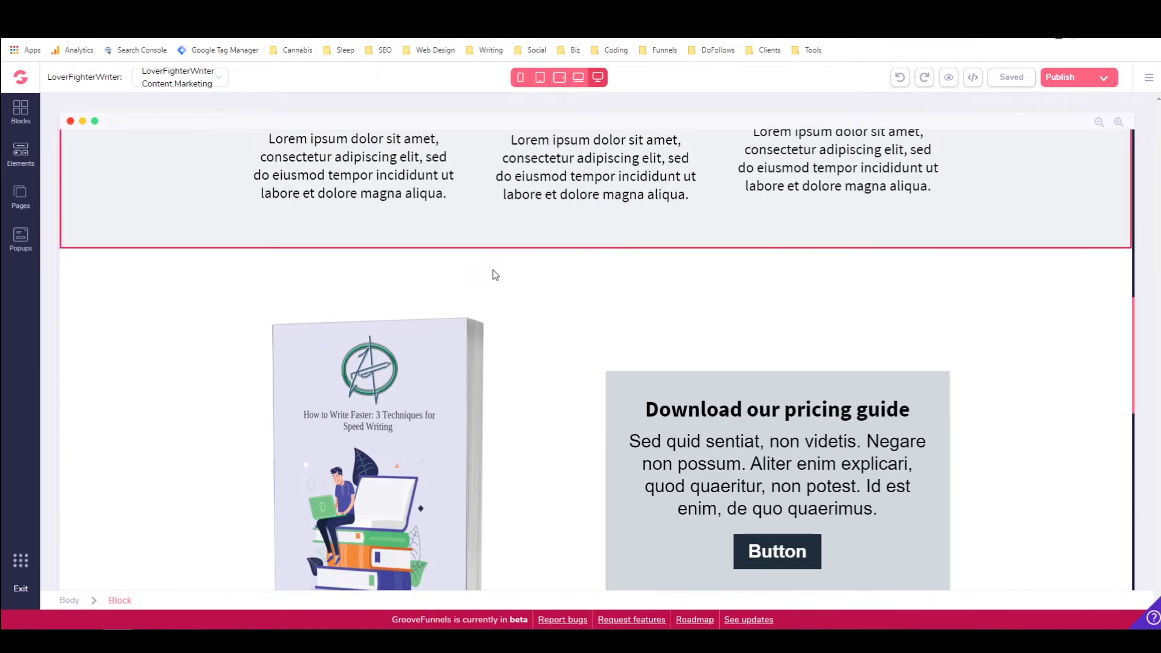
scroll(493, 267, down, 3)
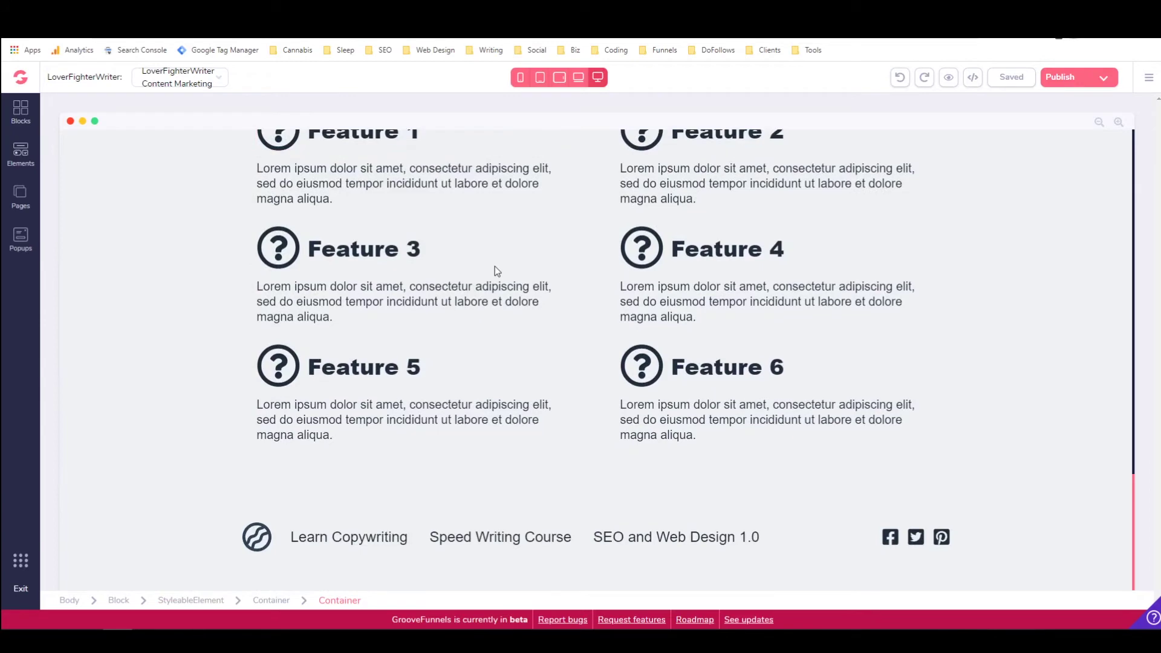
scroll(496, 269, up, 4)
scroll(499, 271, up, 20)
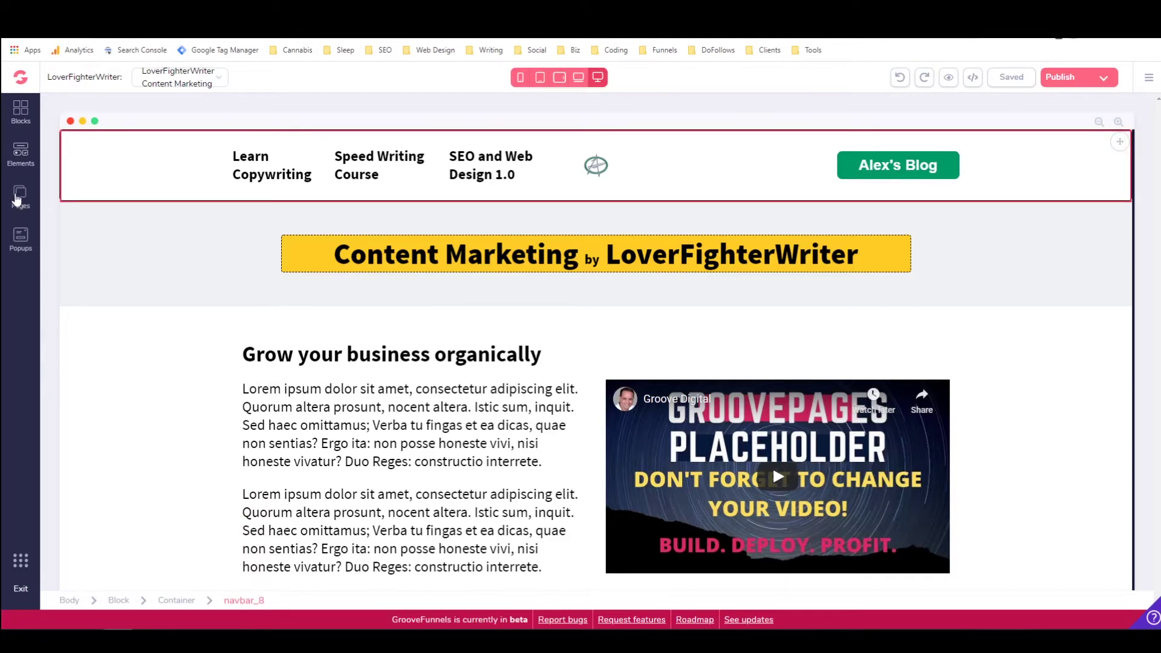
click(18, 197)
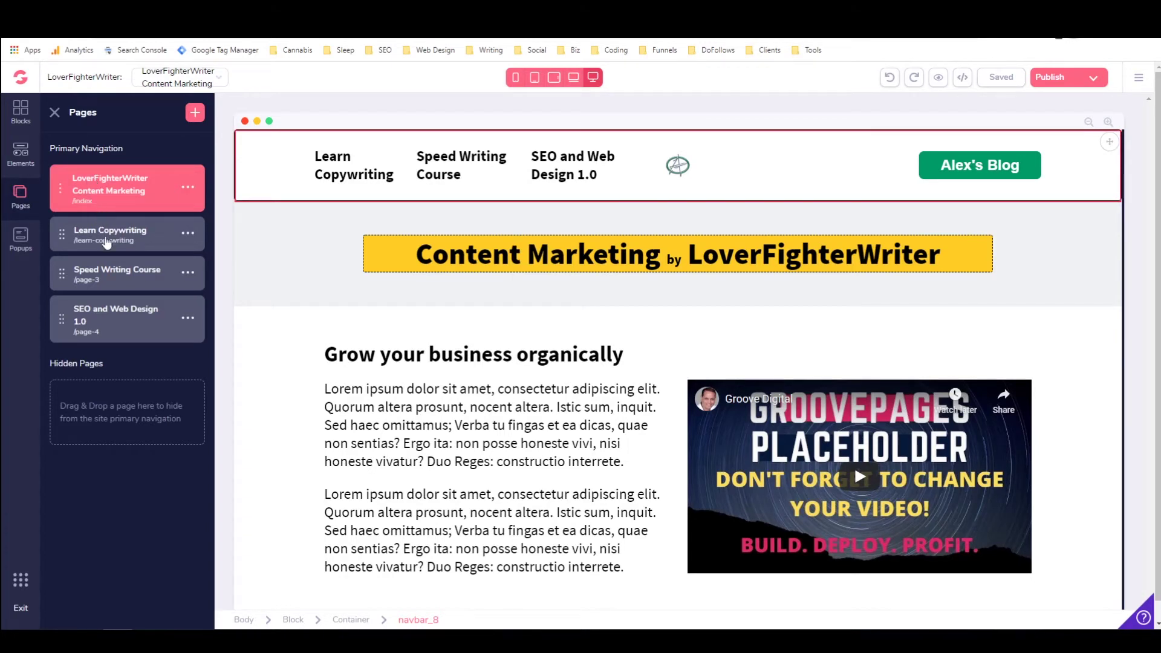
View the Learn Copywriting page, then switch to the SEO and Web Design 1.0 page.
click(107, 242)
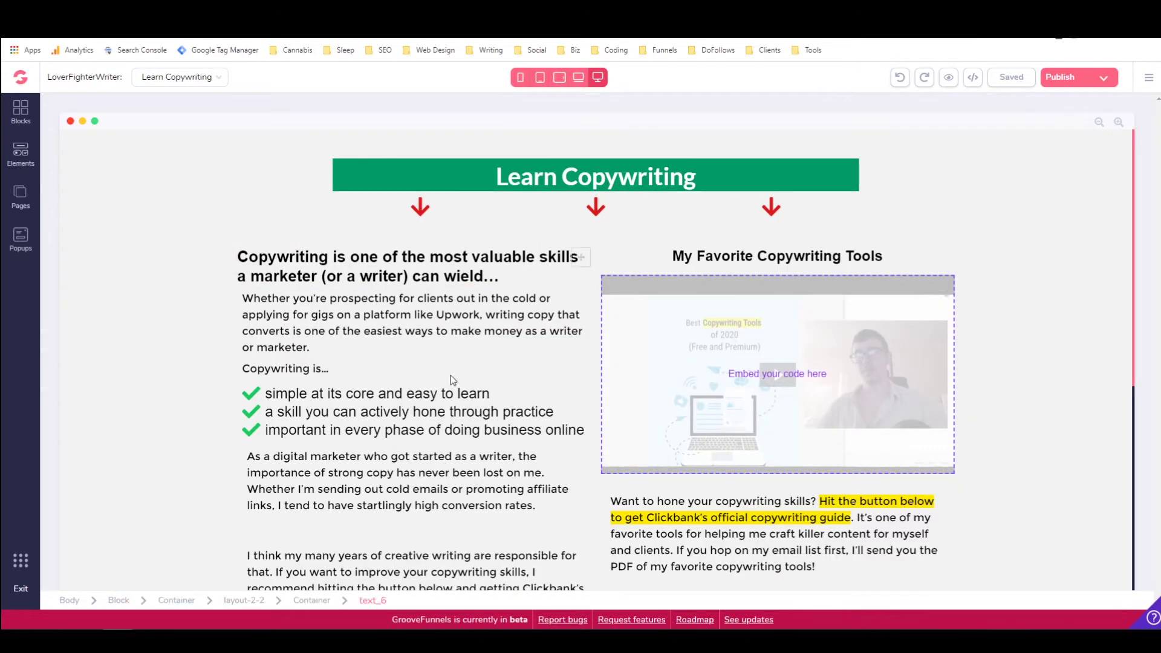
scroll(473, 205, down, 2)
scroll(473, 206, down, 3)
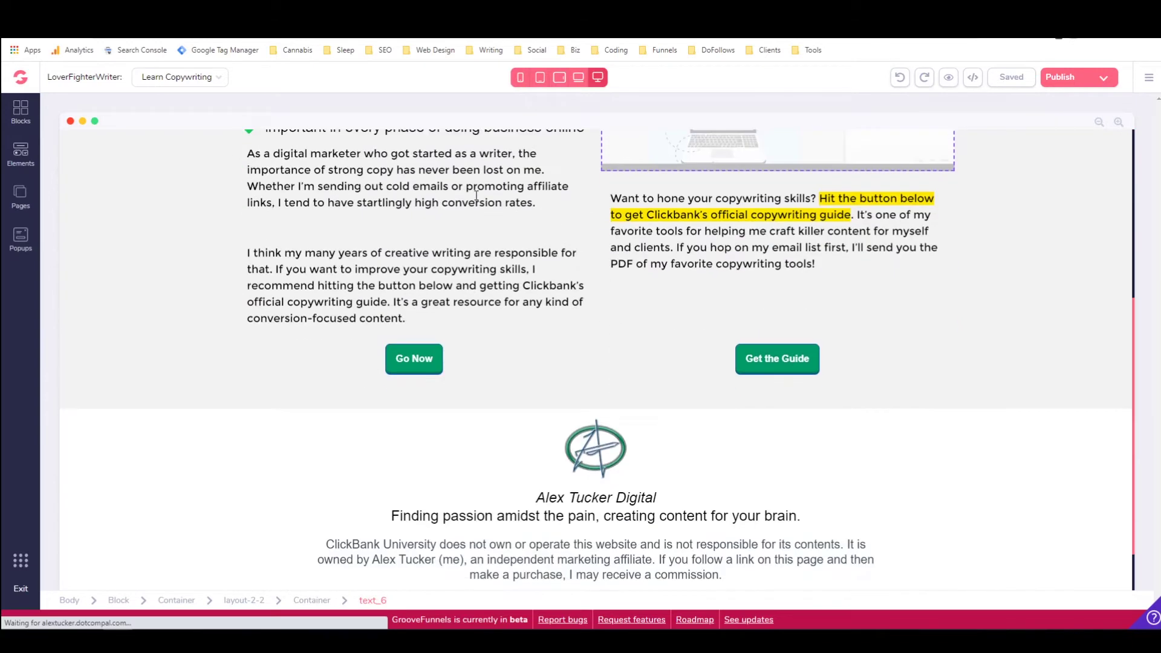
scroll(475, 199, up, 4)
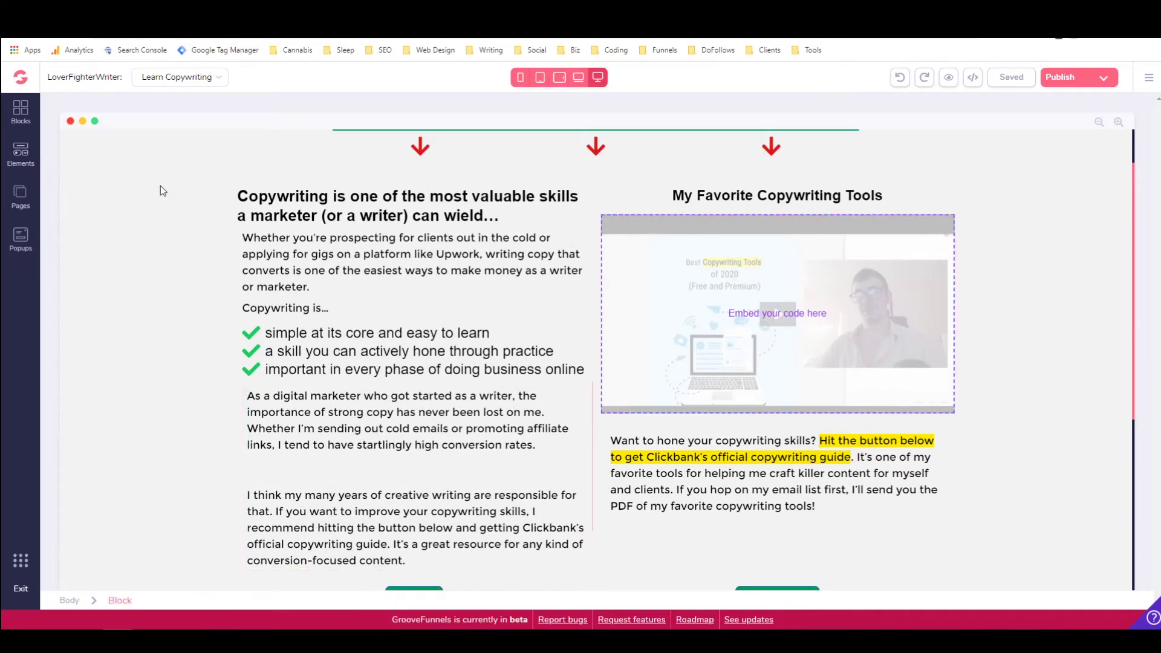
click(21, 197)
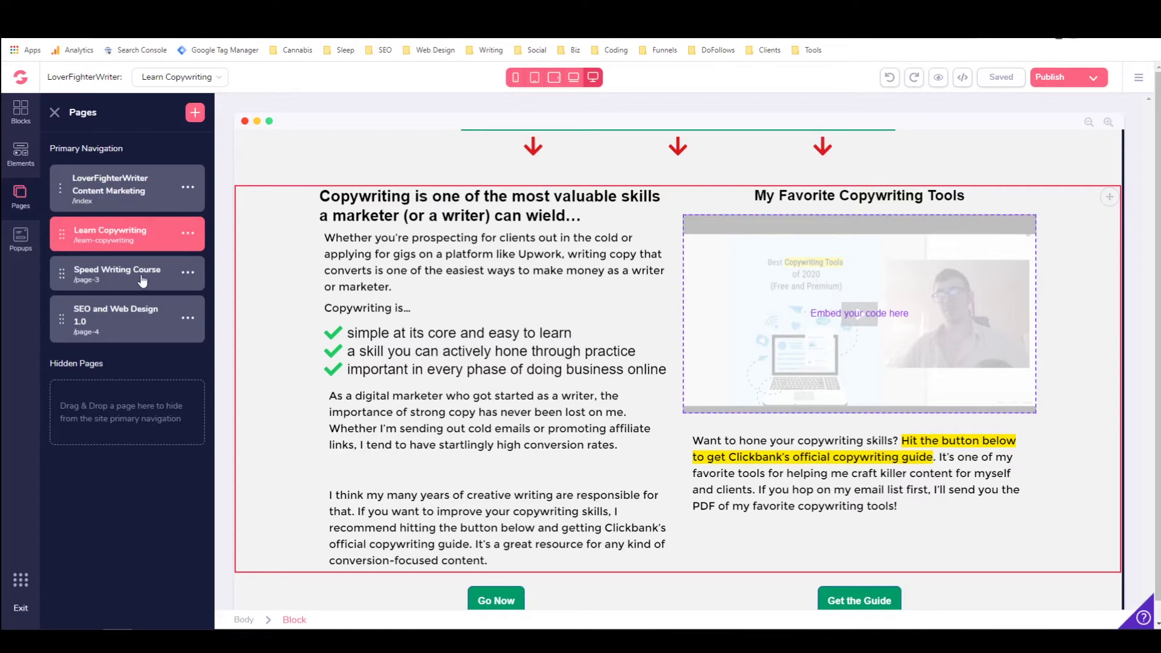
click(135, 324)
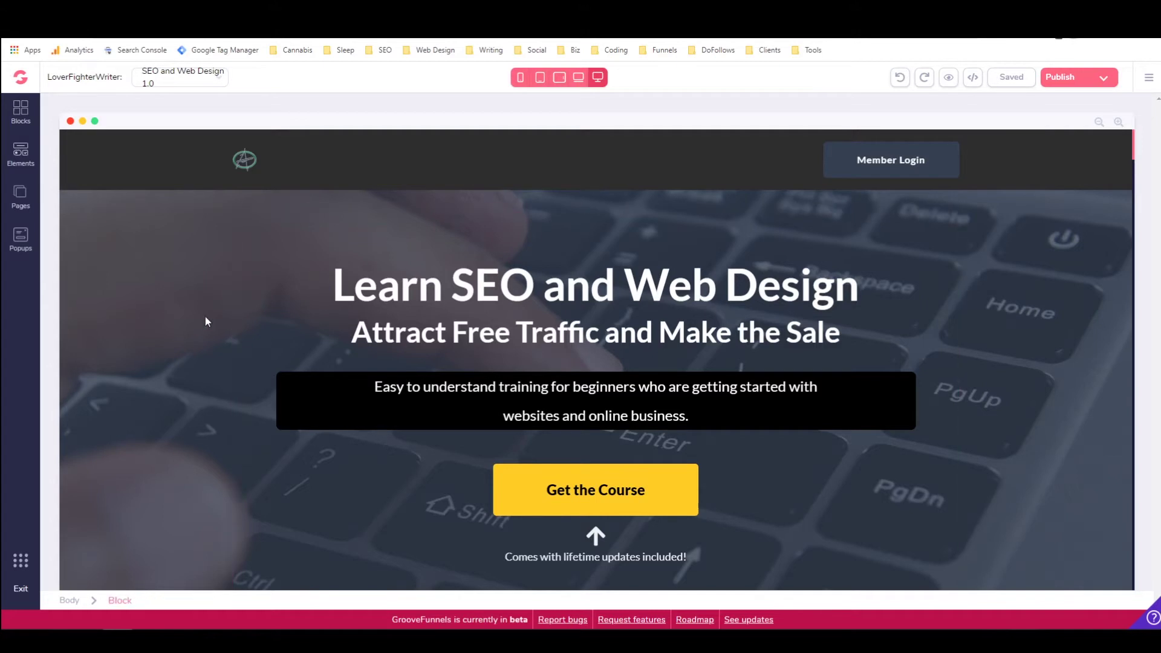
Scroll through the SEO and Web Design 1.0 page and back up.
scroll(201, 293, down, 6)
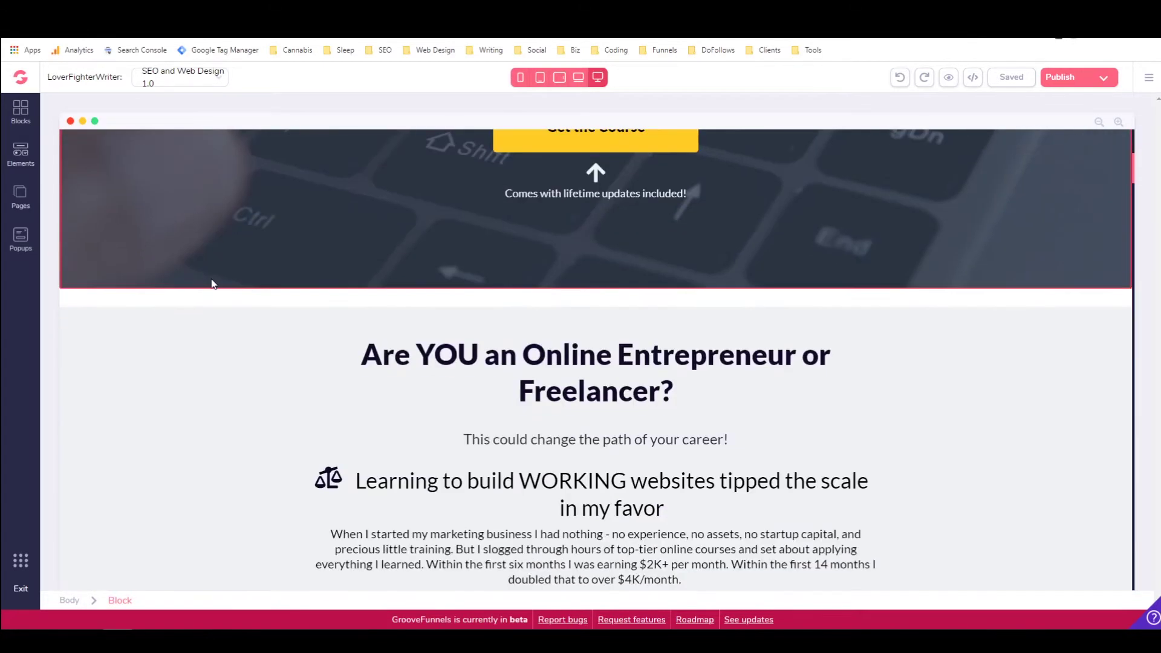
scroll(213, 283, down, 2)
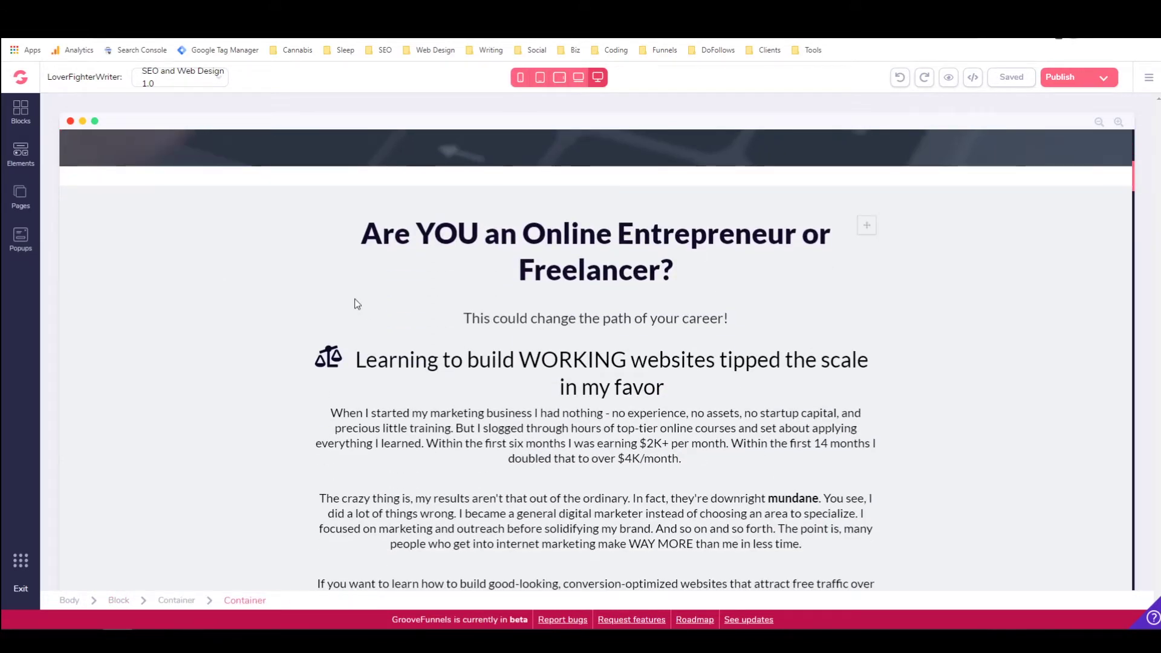
scroll(484, 307, down, 4)
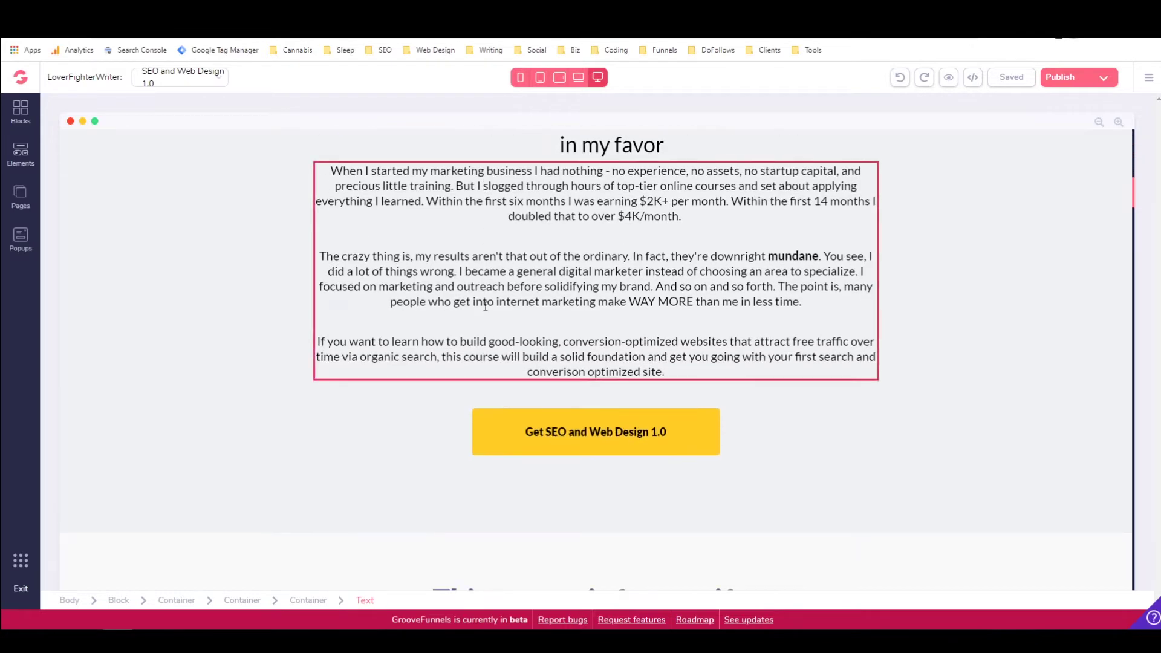
scroll(557, 348, down, 3)
scroll(510, 361, up, 5)
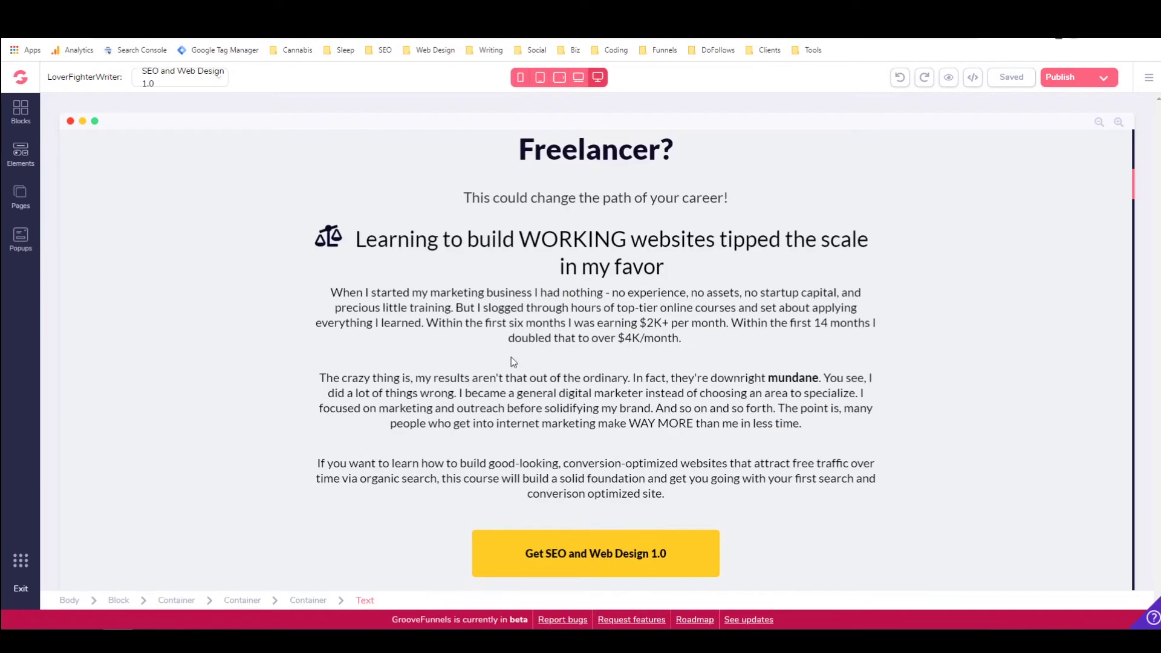
scroll(510, 361, up, 8)
Show the pages list, select the top navbar, and bring up the site options menu.
click(21, 202)
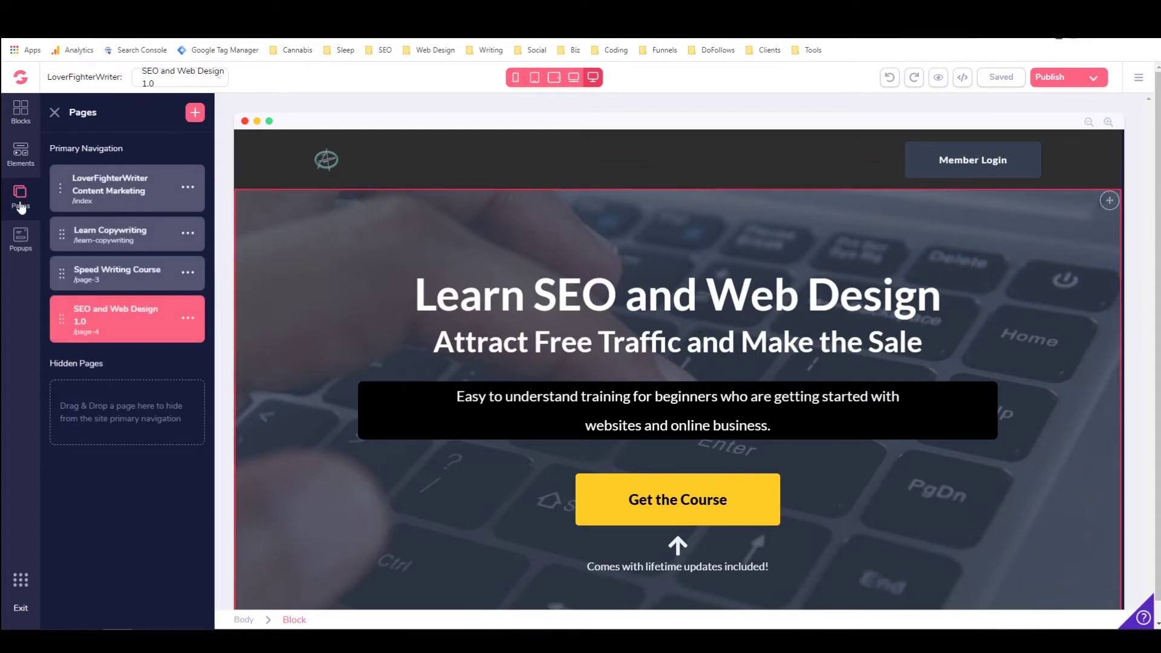
click(829, 174)
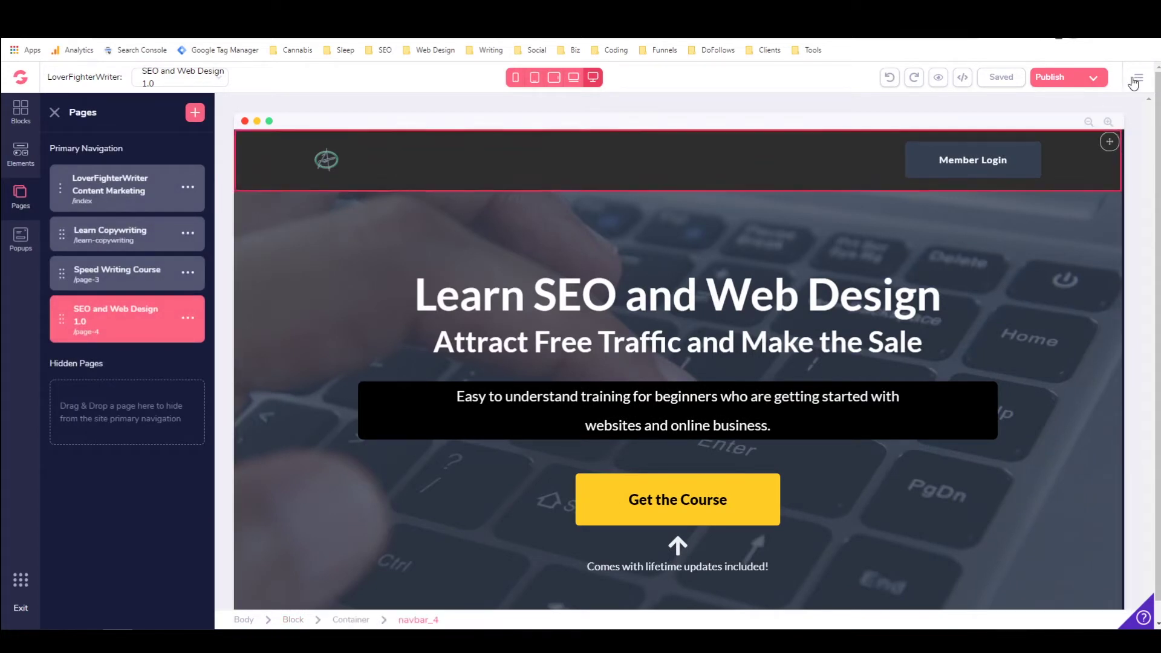
click(1133, 83)
Leave the editor and open the LoveFightWrite site for editing.
click(1020, 184)
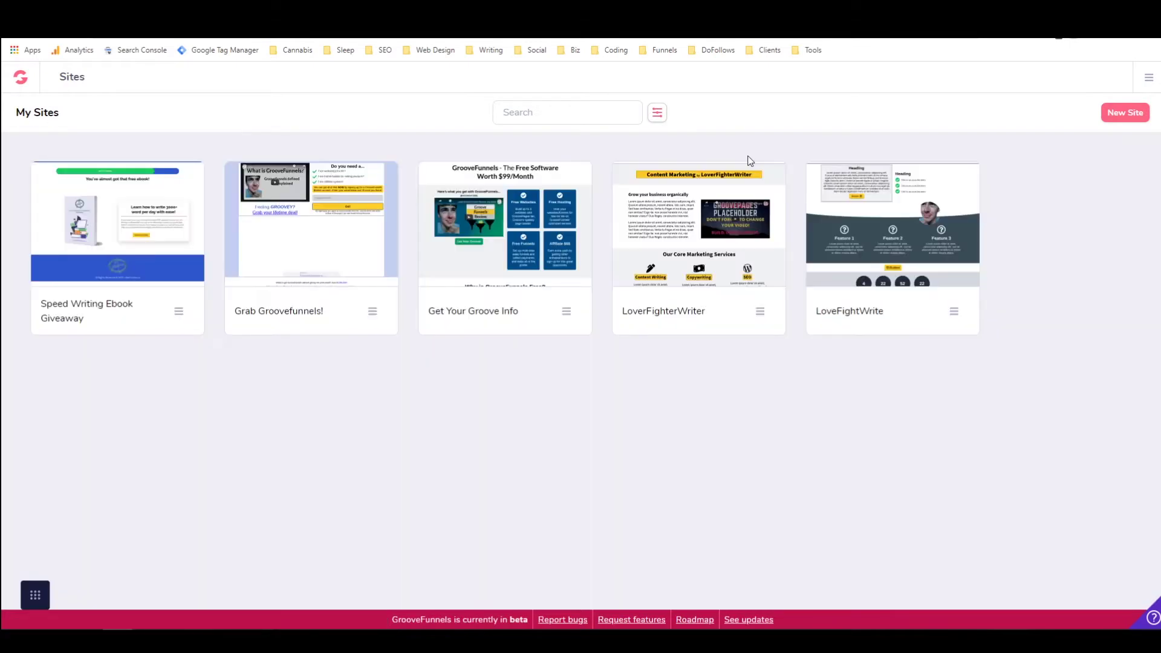
mouse_move(926, 191)
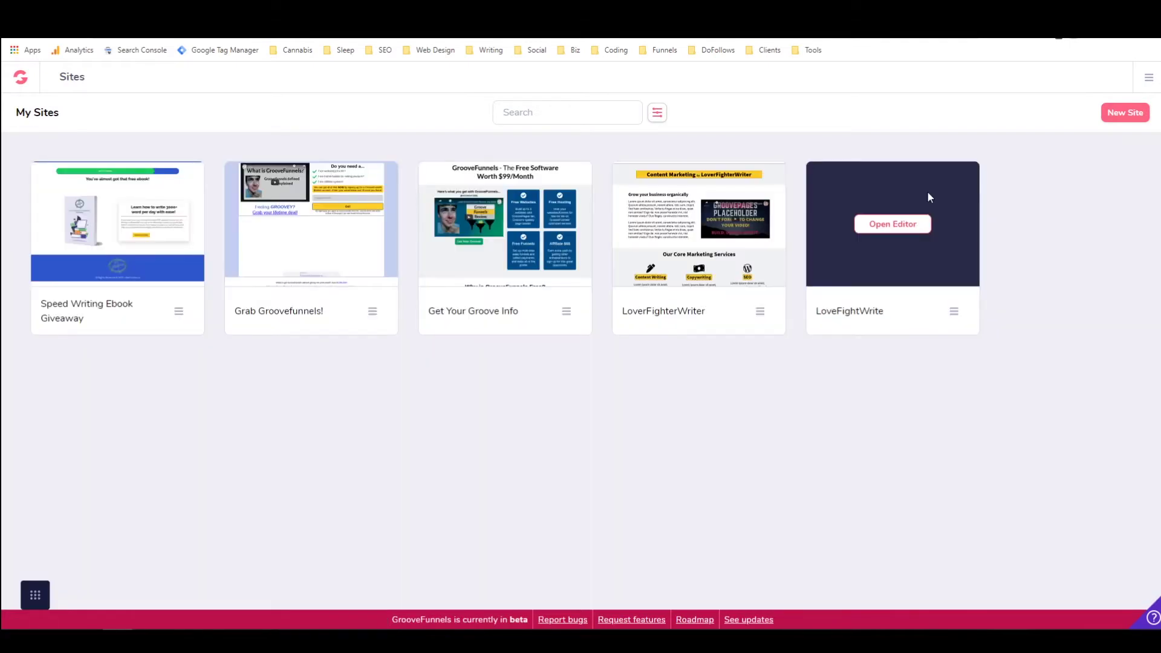
click(886, 225)
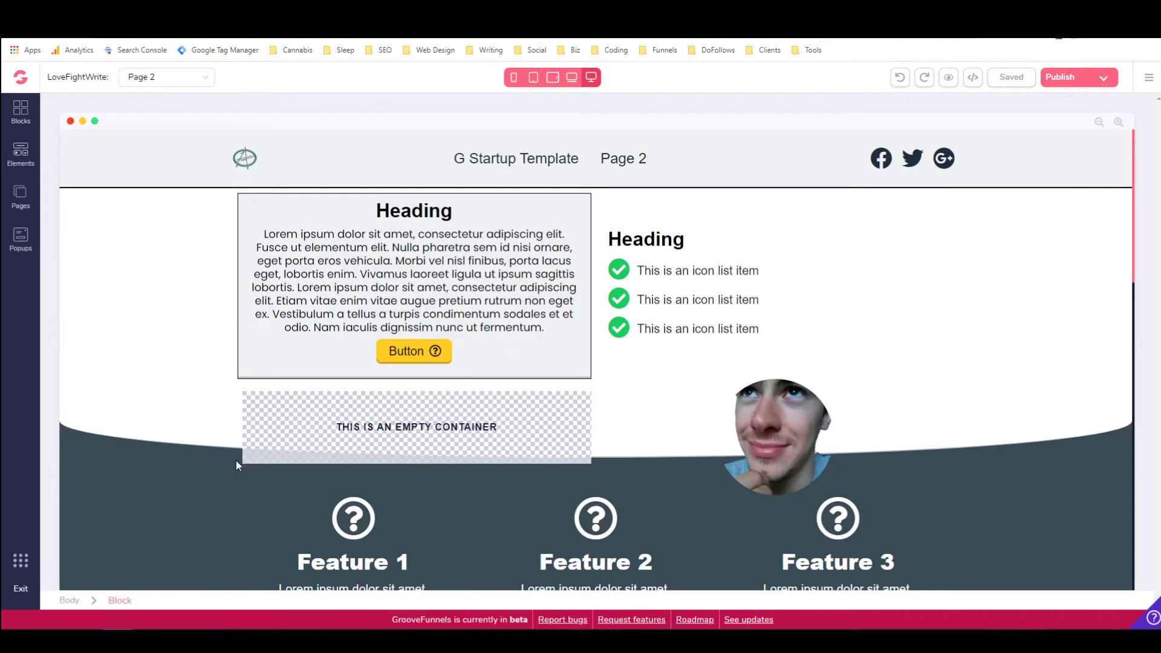
Inspect Page 2's Heading box paragraph and the empty container below it.
click(358, 333)
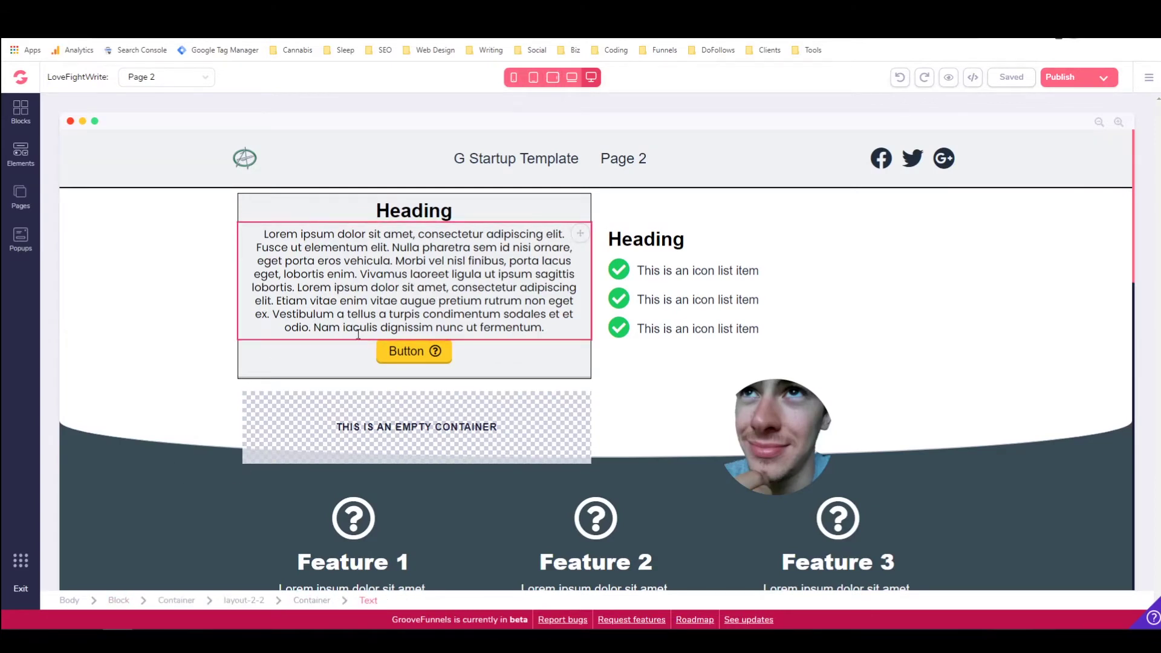
click(254, 422)
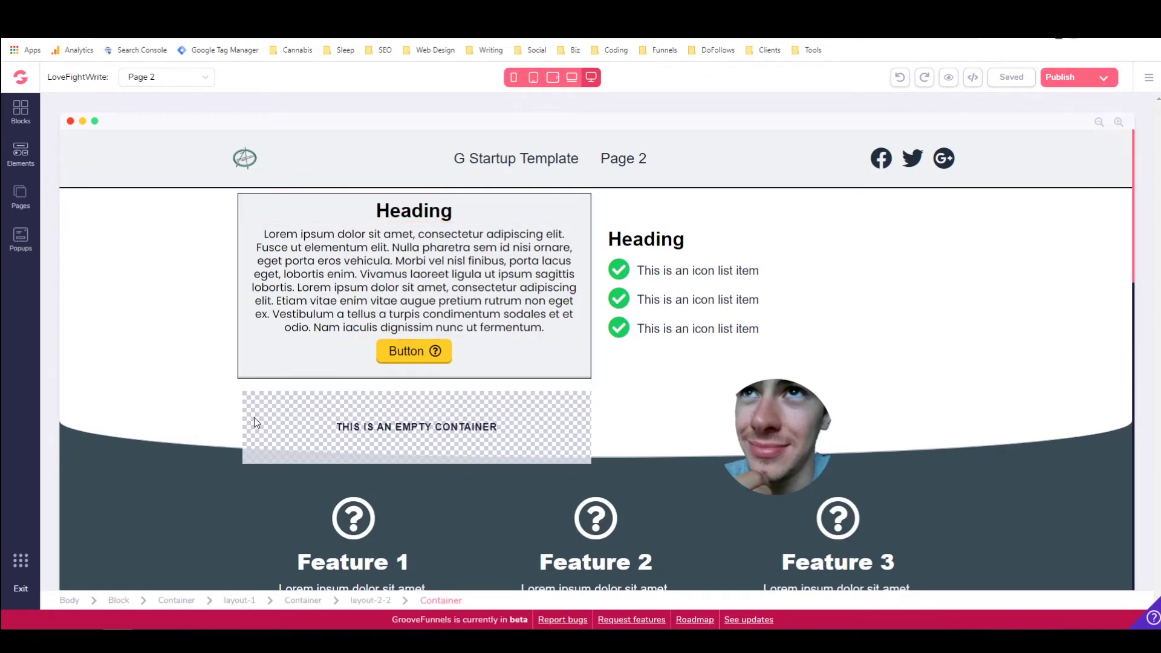
click(392, 312)
scroll(219, 264, down, 3)
scroll(219, 264, up, 3)
click(978, 340)
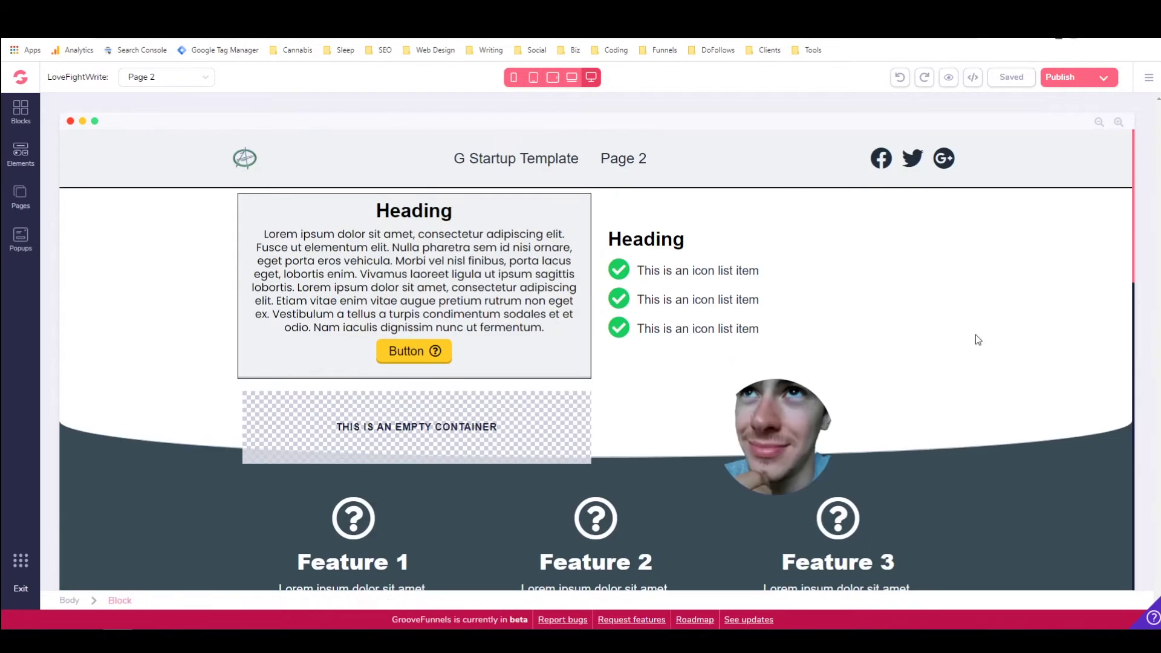
scroll(249, 339, down, 7)
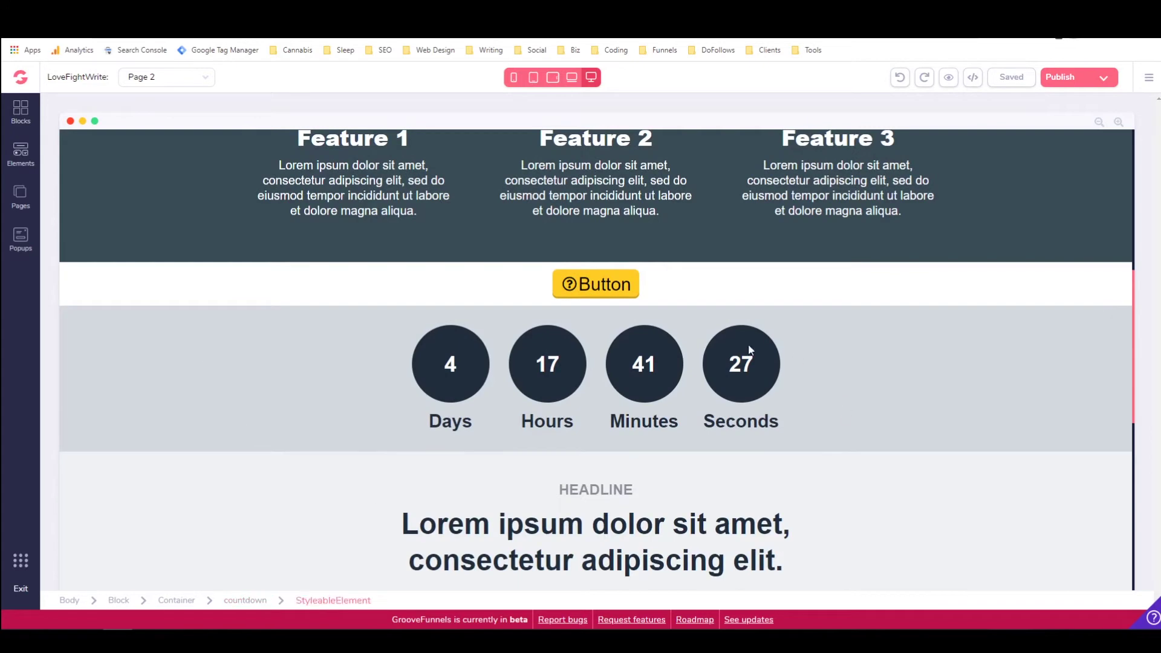
scroll(423, 368, down, 7)
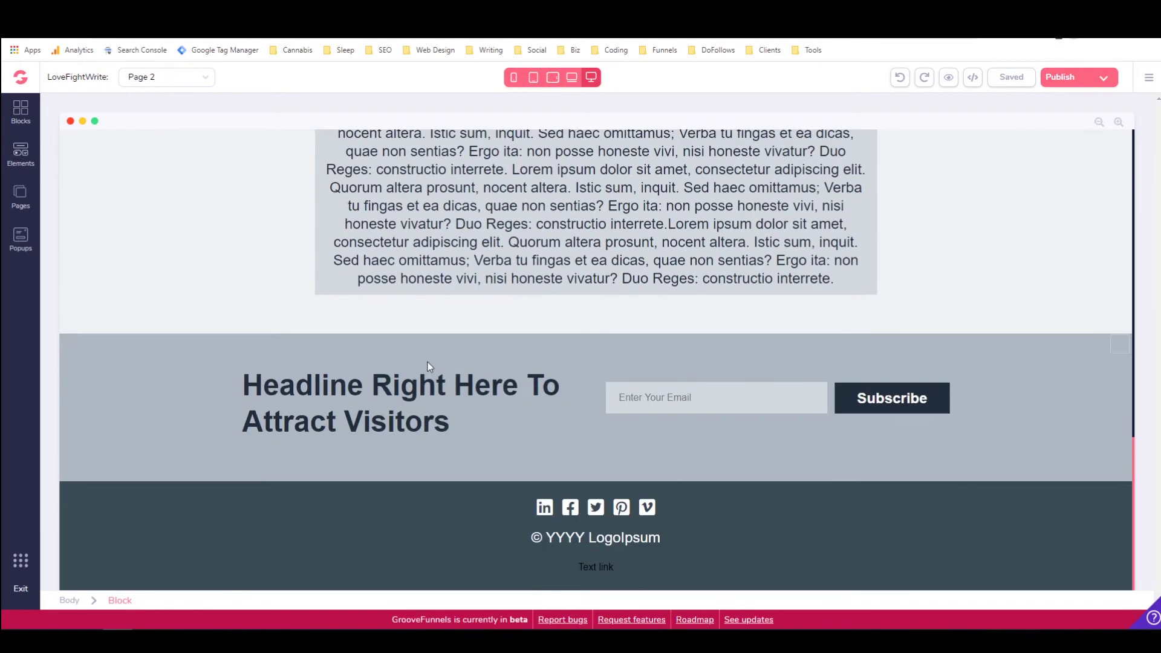
scroll(430, 366, up, 8)
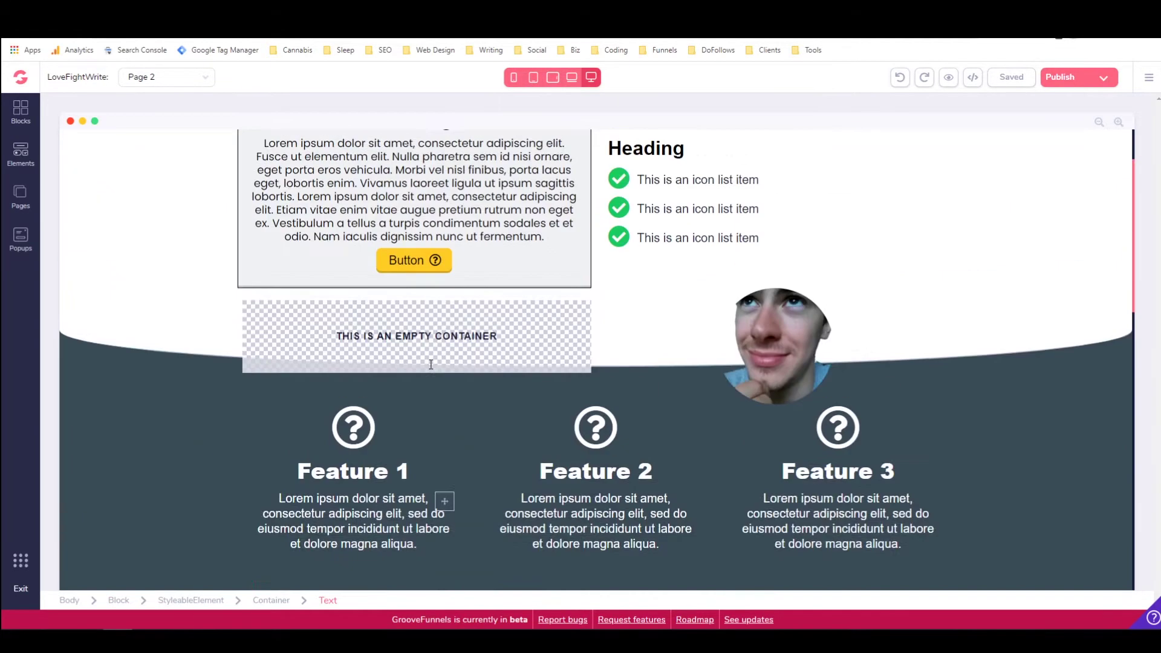
scroll(430, 364, up, 2)
click(459, 295)
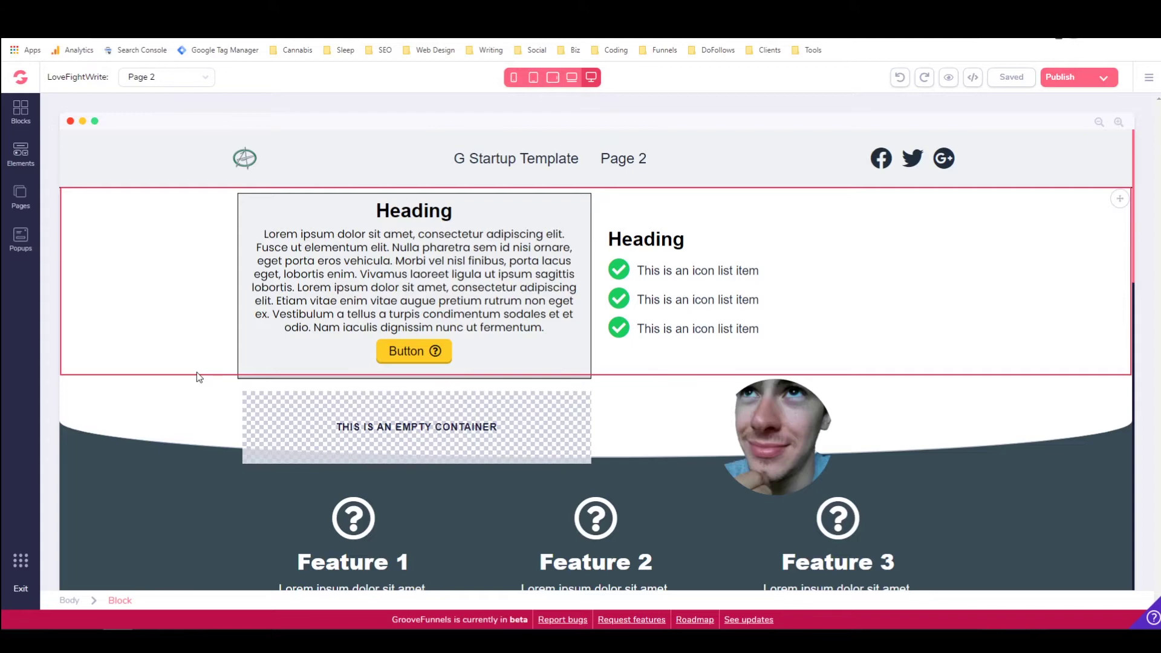
Scroll Page 2 and show its pages list with G Startup Template and Page 2.
scroll(254, 357, down, 3)
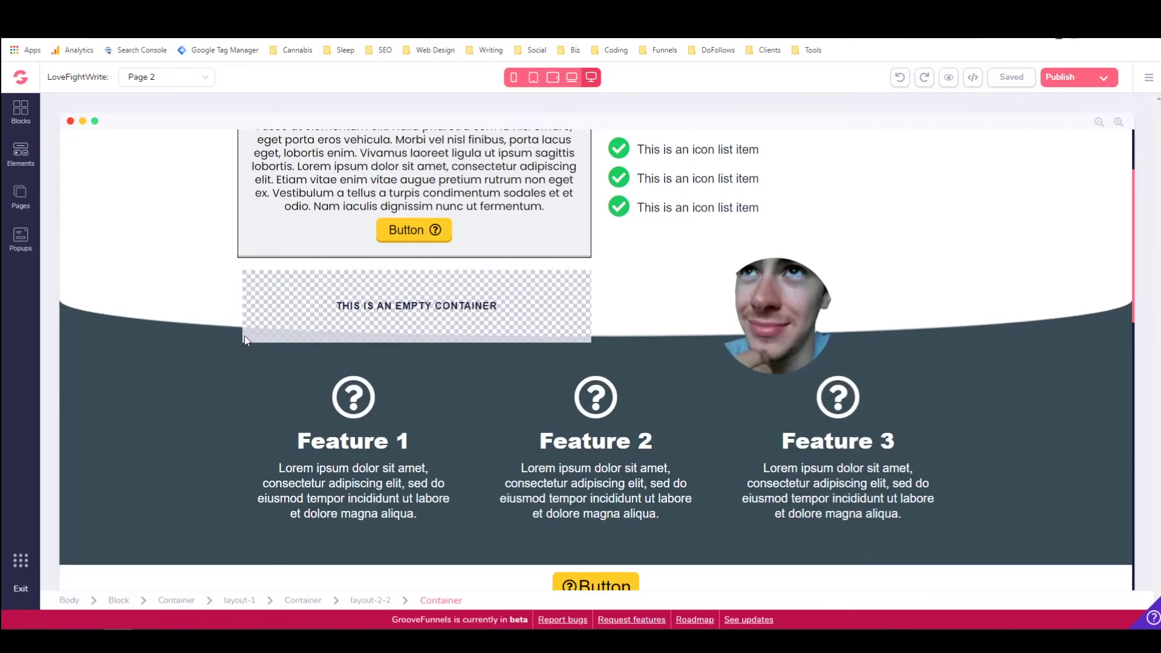
scroll(248, 330, down, 15)
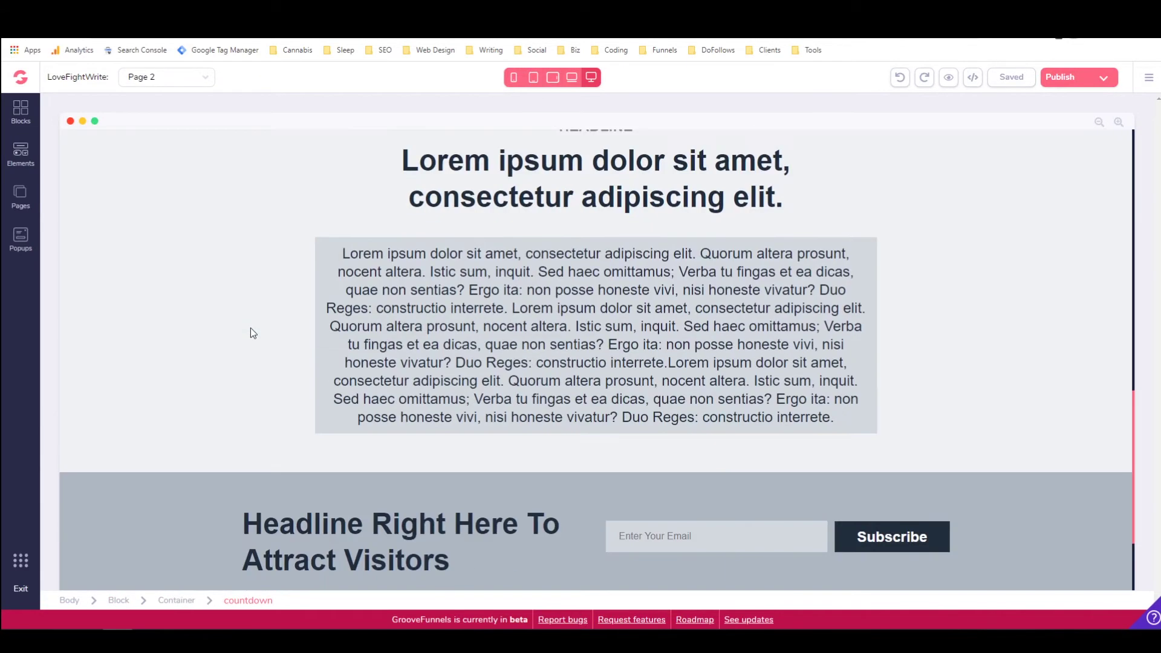
scroll(249, 330, up, 20)
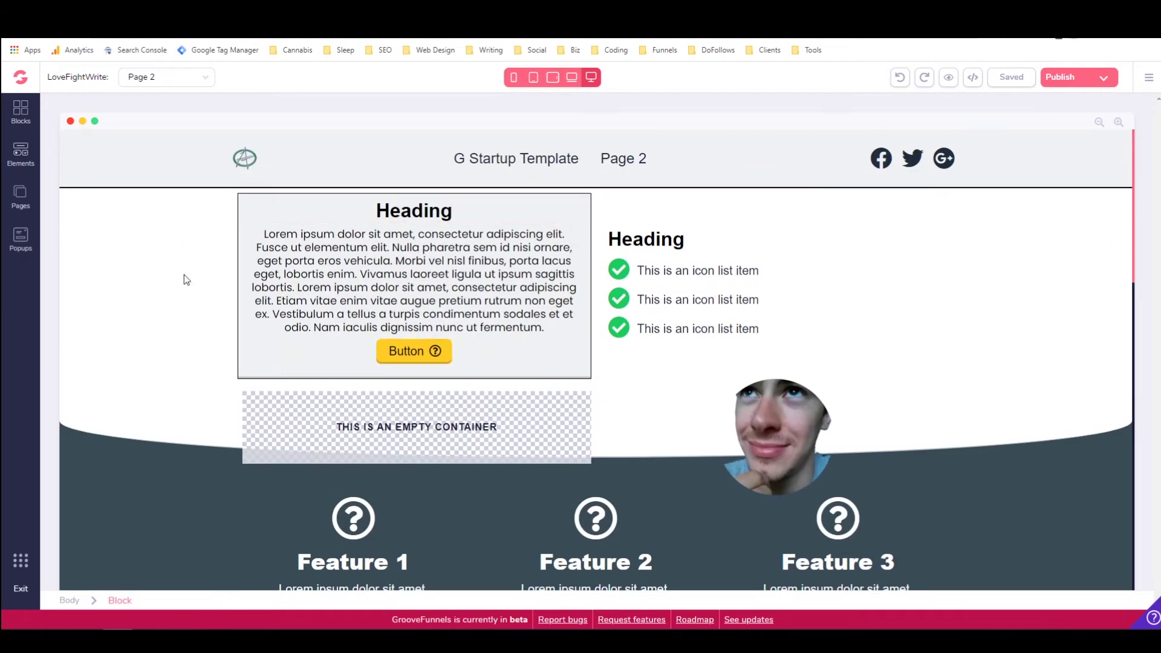
click(20, 197)
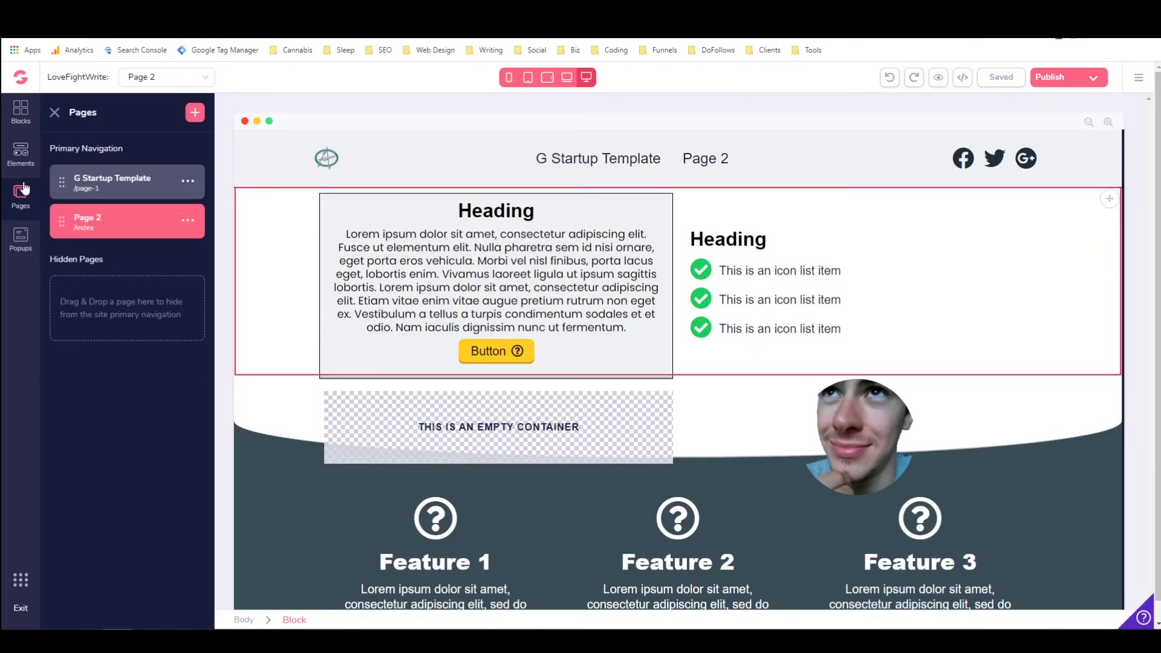
Exit the LoveFightWrite editor back to My Sites from the options menu.
click(1135, 78)
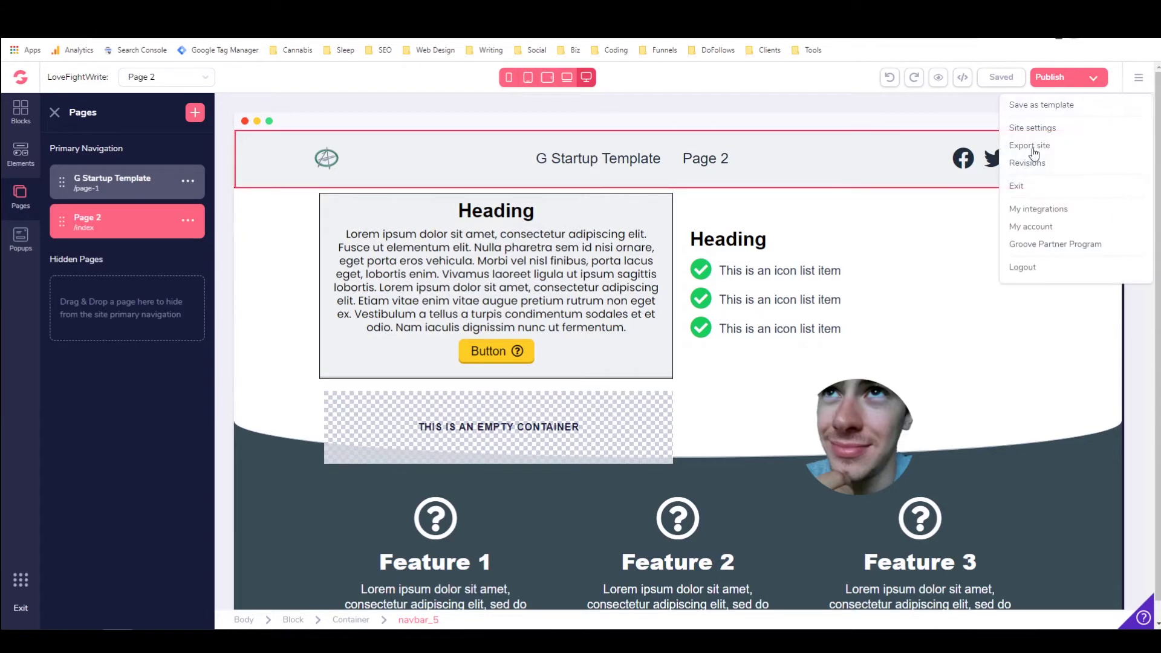
click(1018, 192)
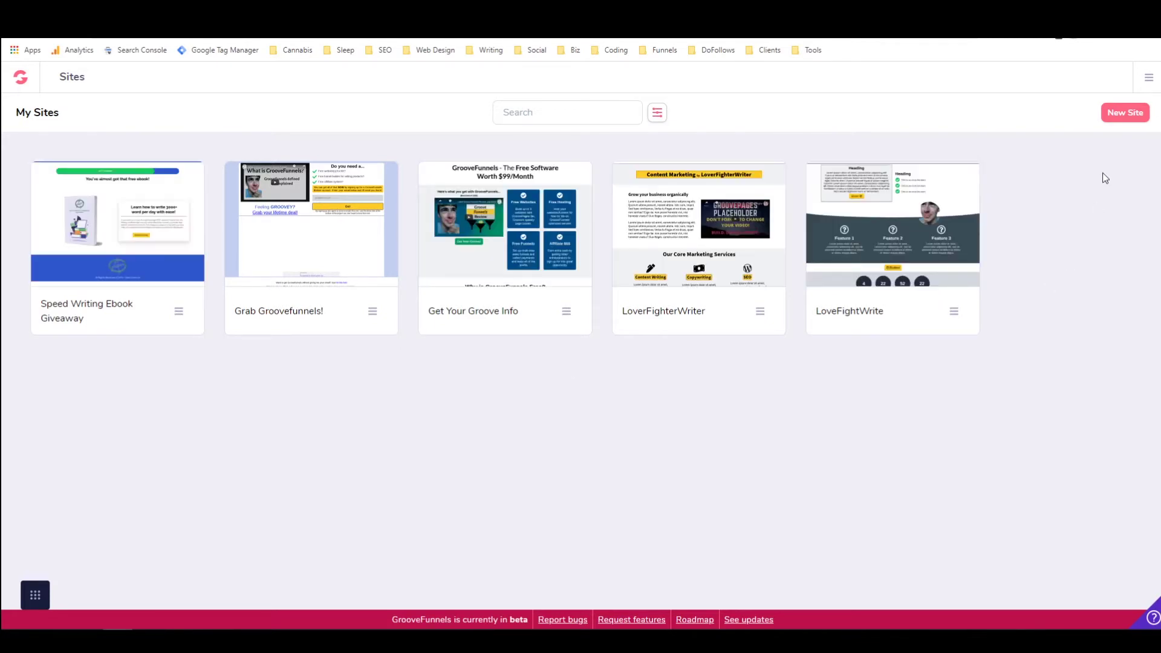
Start a new site, expand Templates, and browse the template gallery to the bottom and back.
click(1128, 114)
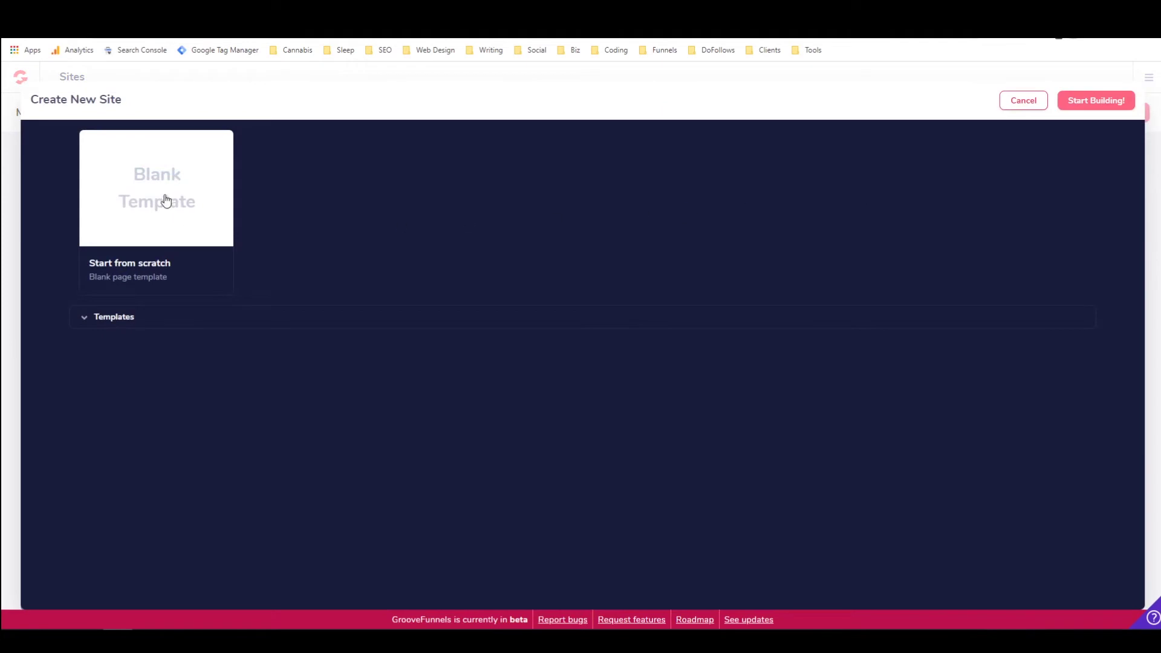
click(86, 324)
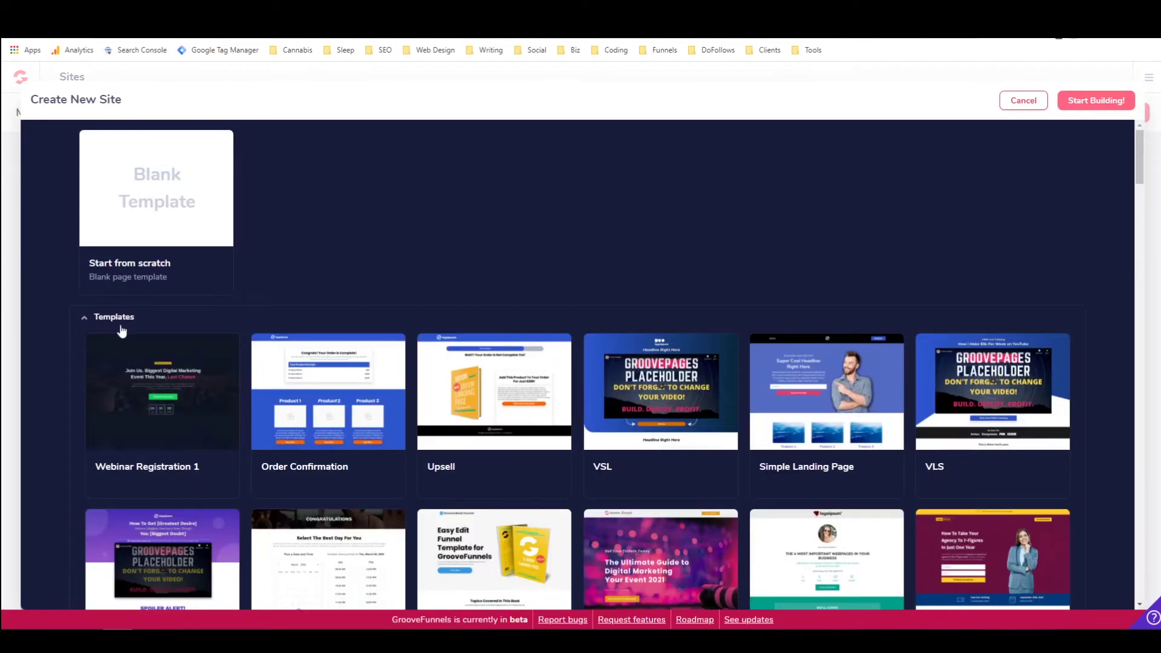
scroll(323, 309, down, 1)
scroll(322, 303, down, 9)
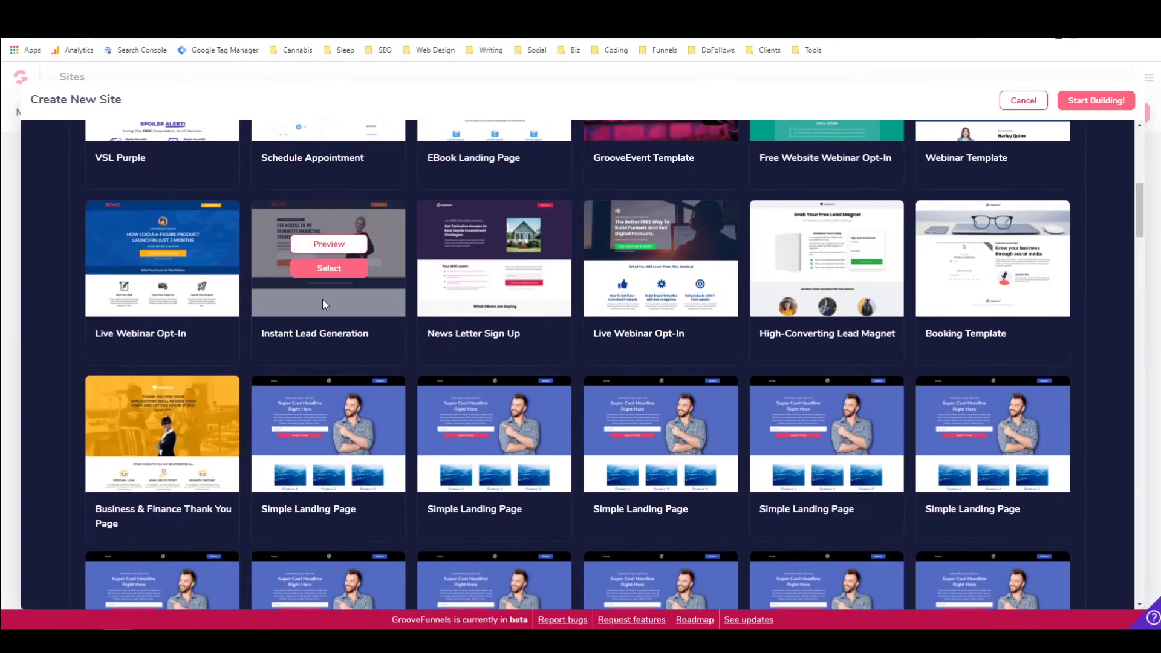
scroll(323, 284, down, 3)
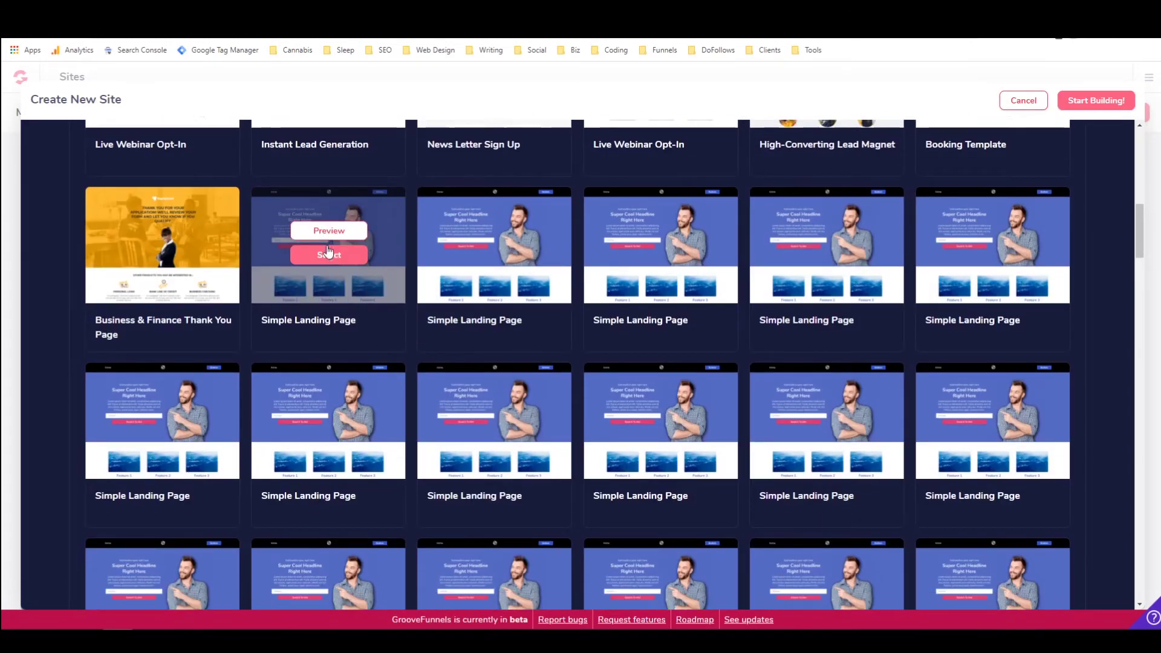
scroll(327, 245, down, 10)
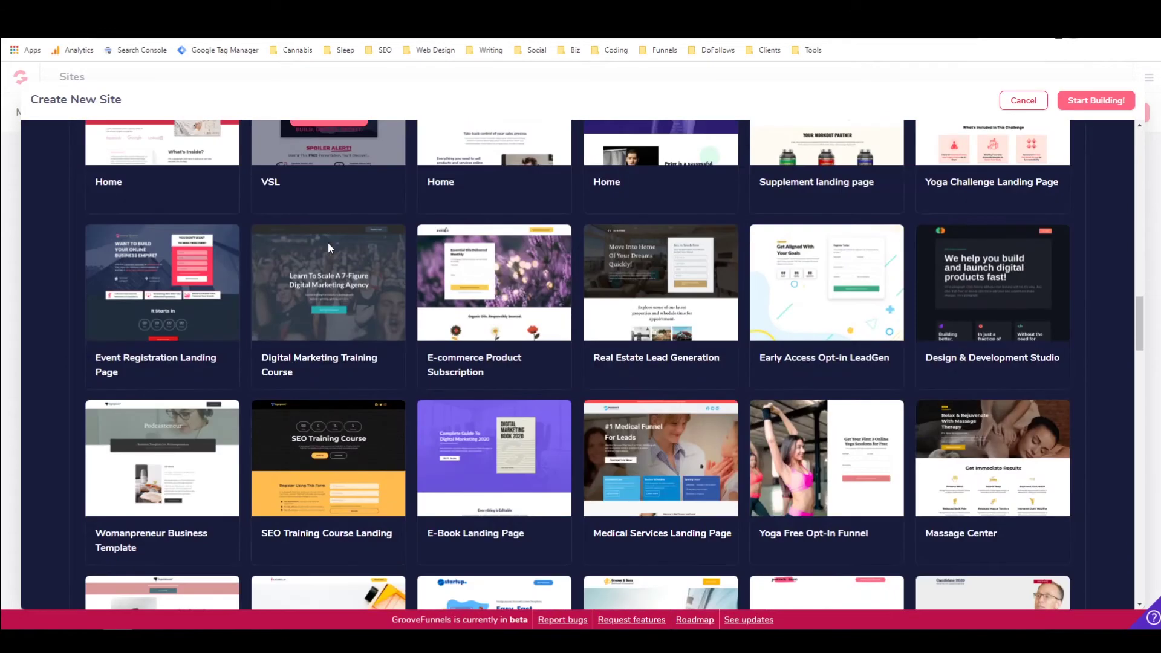
scroll(325, 242, down, 2)
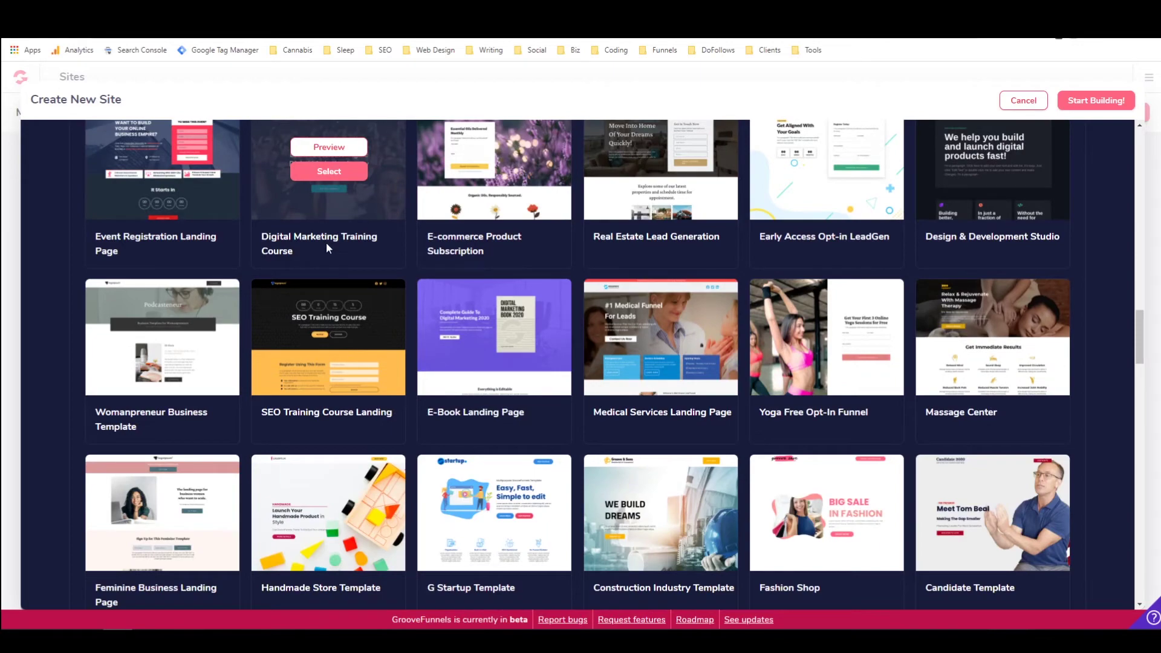
scroll(325, 248, down, 5)
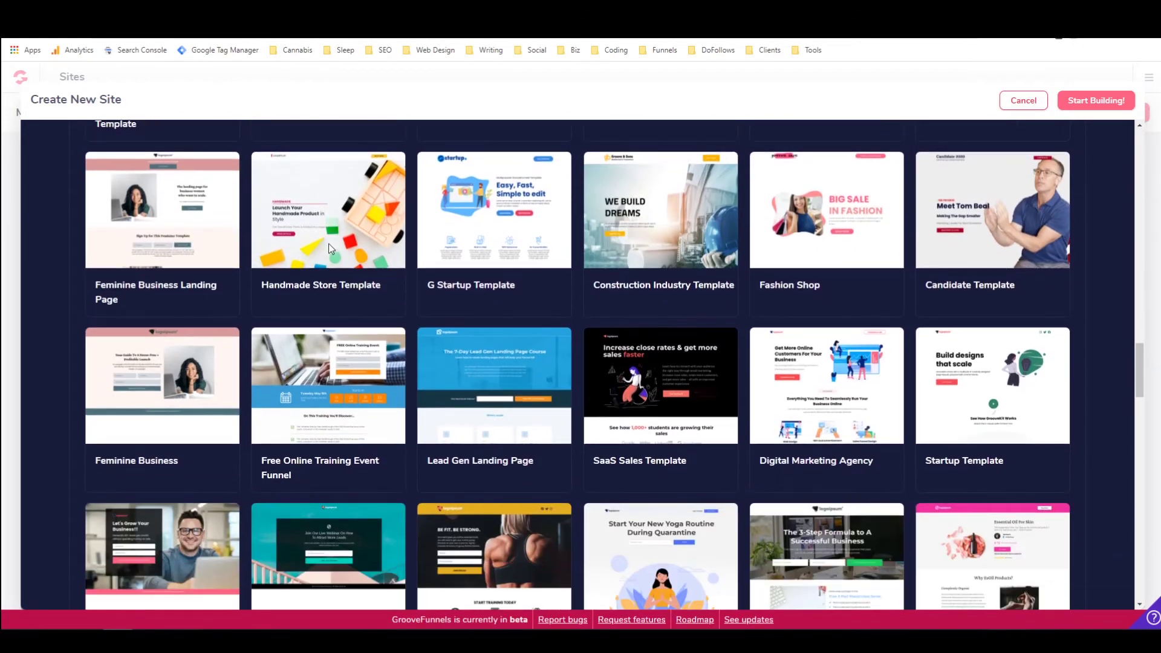
scroll(329, 248, down, 4)
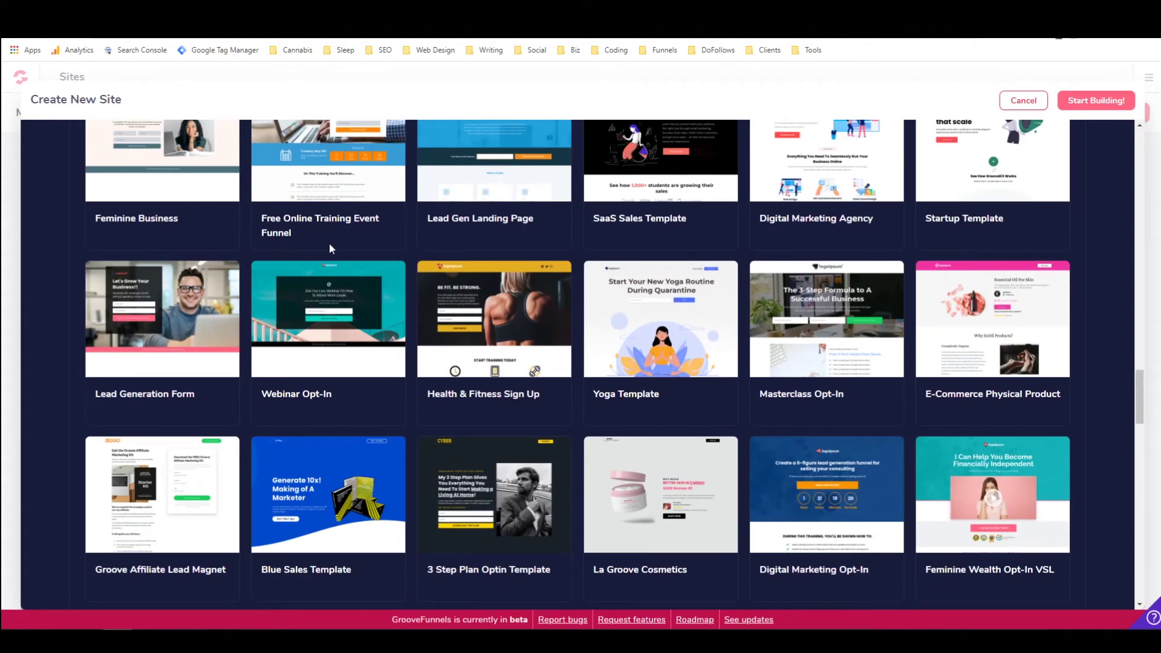
scroll(330, 248, down, 4)
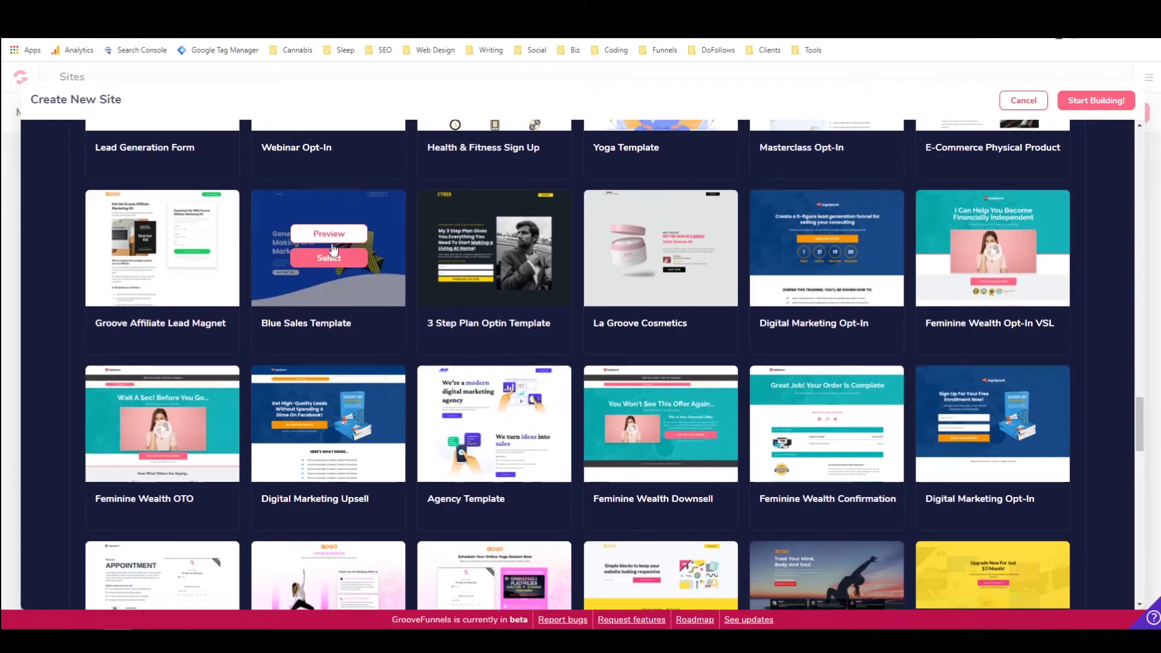
scroll(332, 249, down, 2)
scroll(332, 247, down, 4)
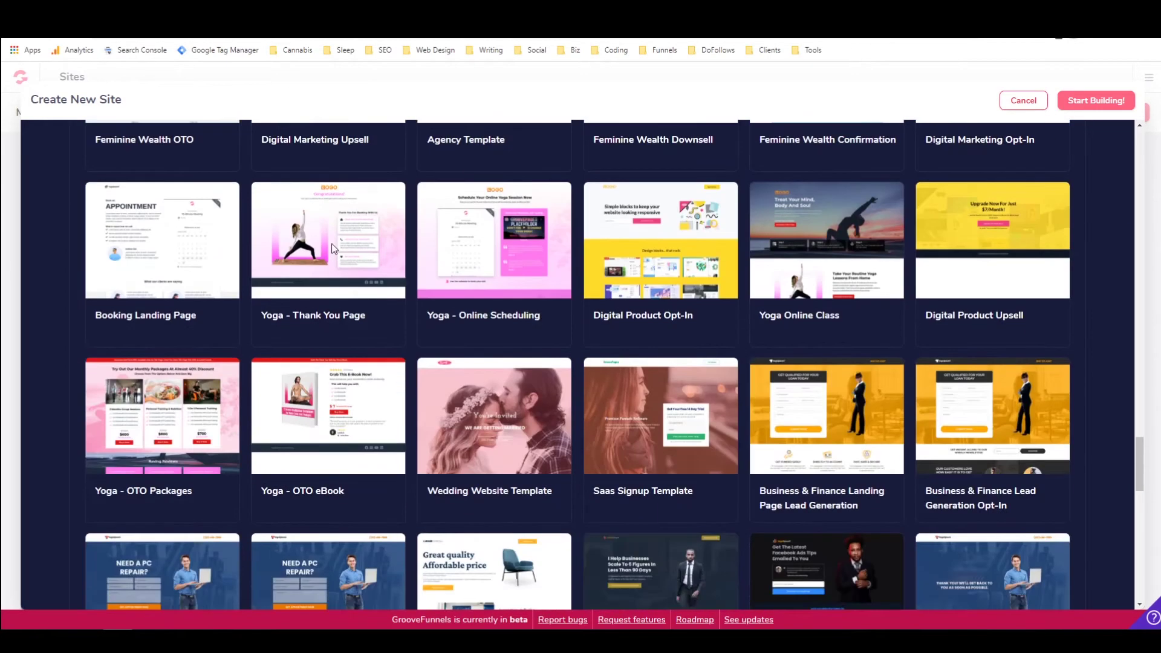
scroll(334, 248, down, 6)
scroll(335, 248, down, 10)
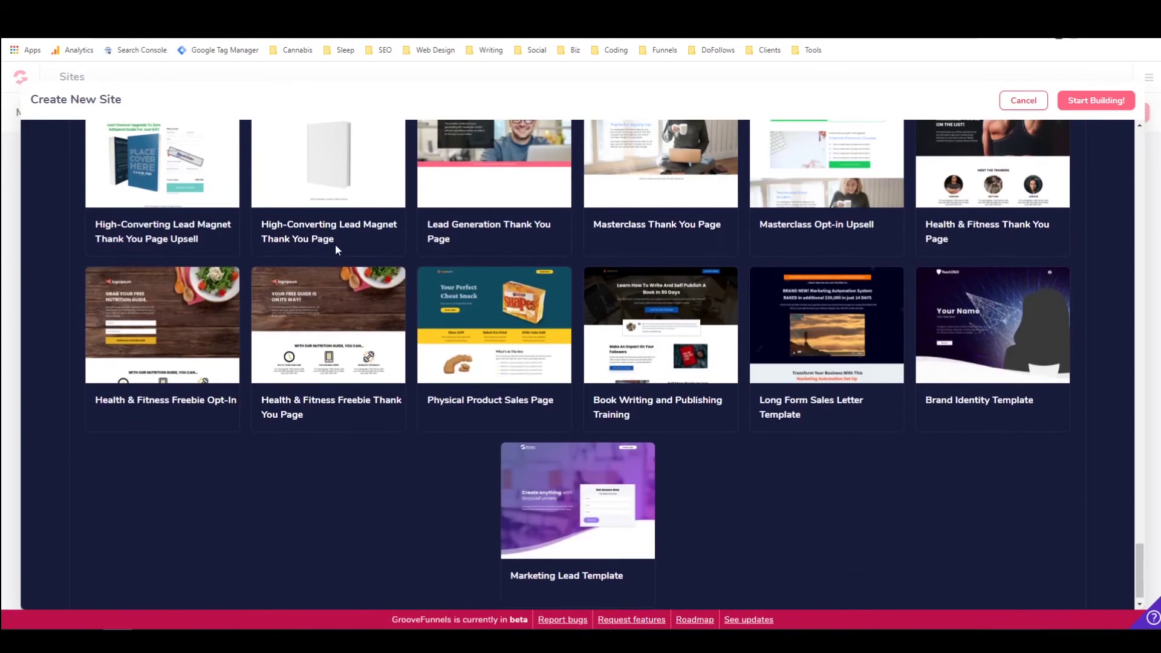
scroll(335, 248, up, 11)
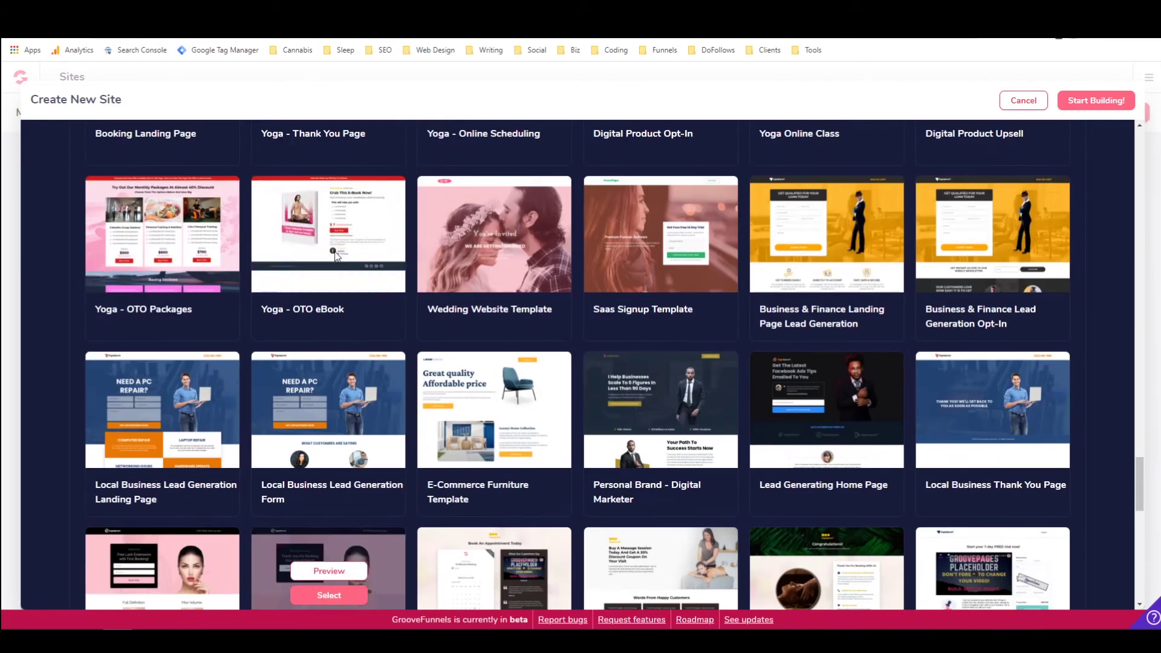
scroll(337, 256, up, 15)
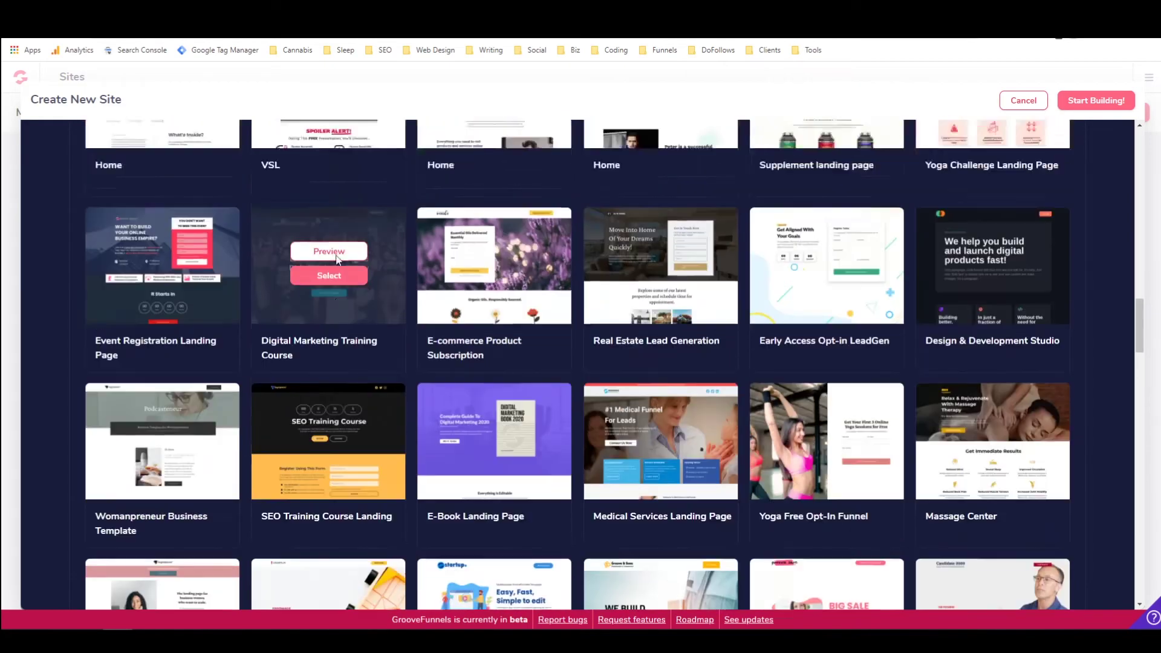
scroll(337, 257, up, 20)
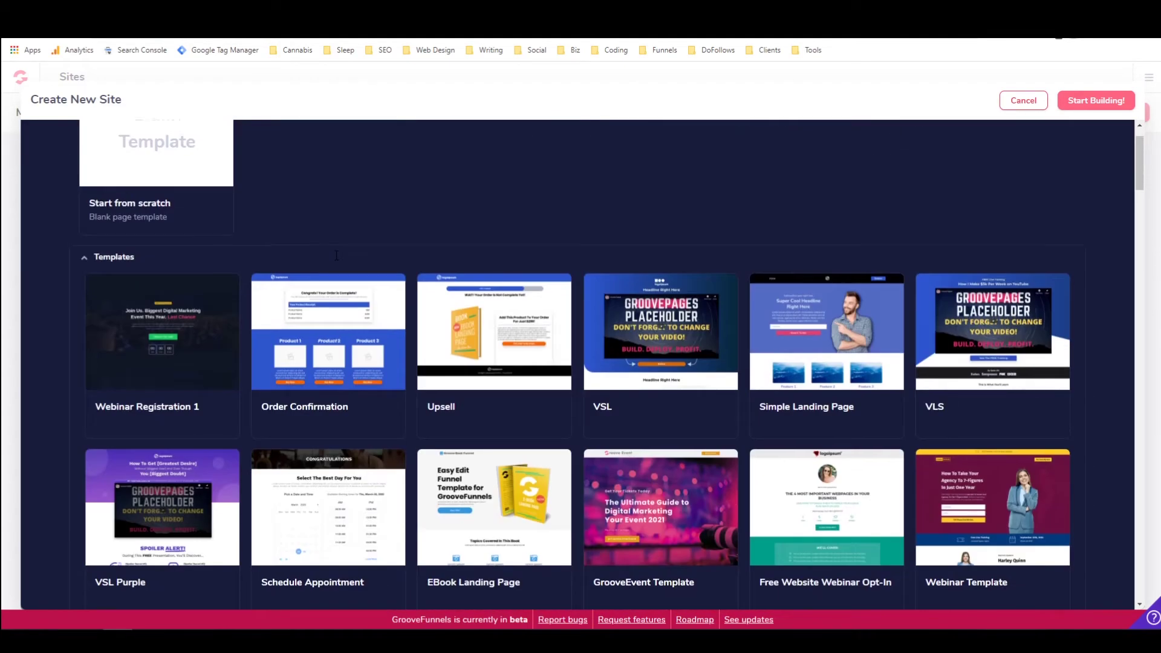
scroll(337, 256, up, 1)
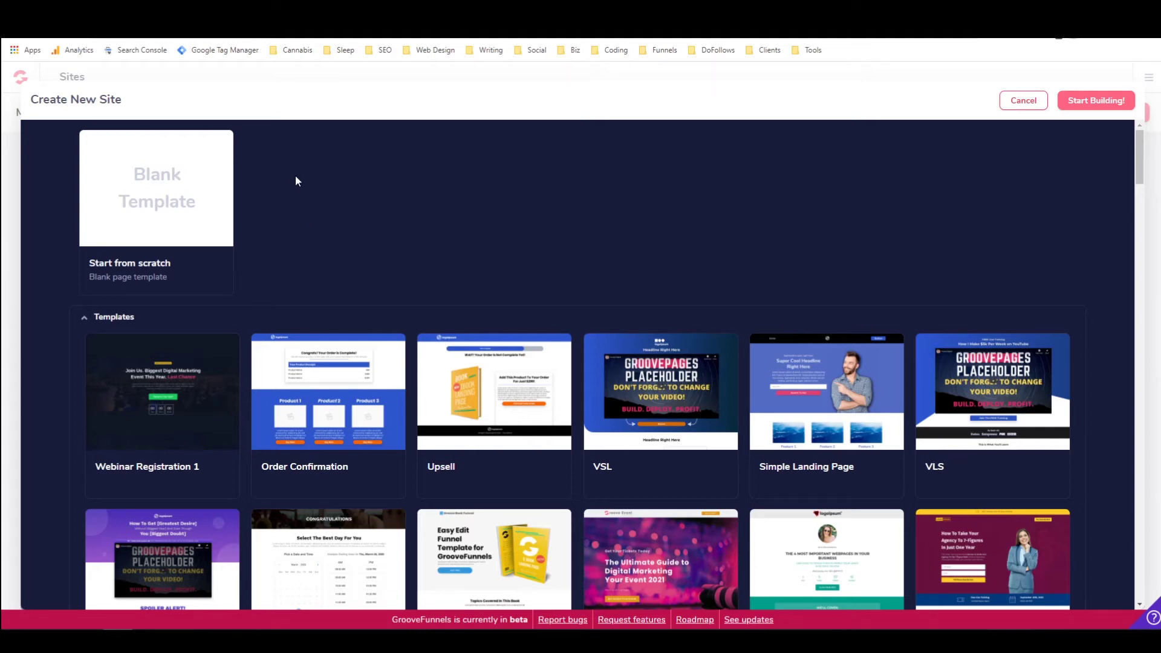
Start from the Blank Template, preview Alert Bars and Footers blocks, then switch to Wireframes.
click(173, 189)
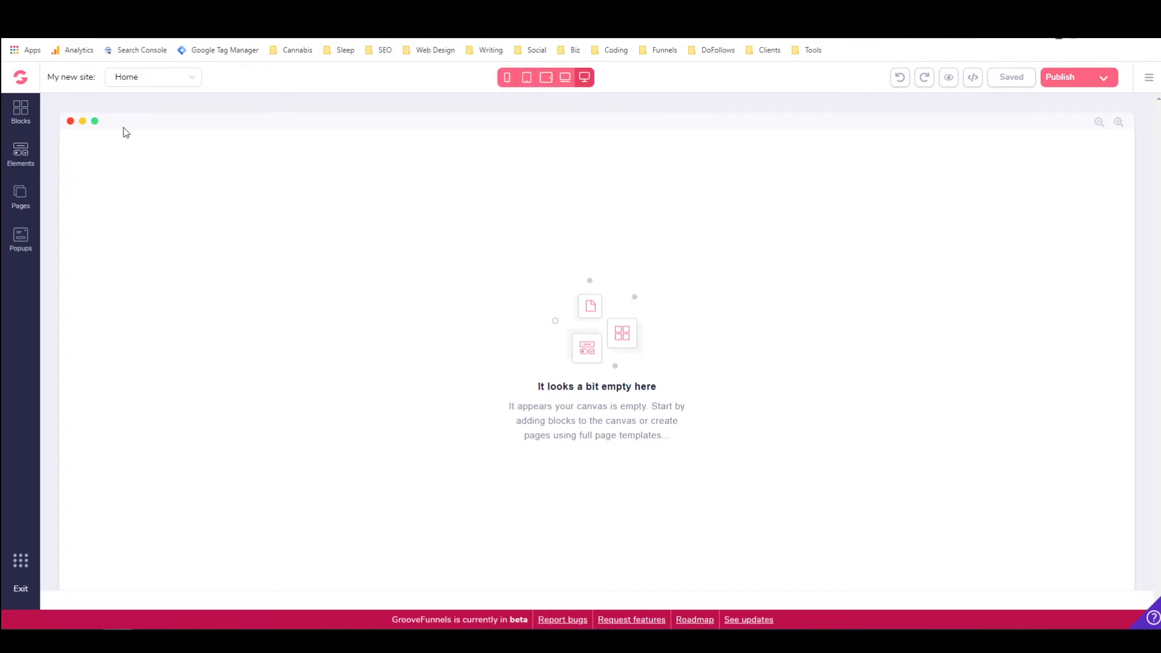
click(21, 109)
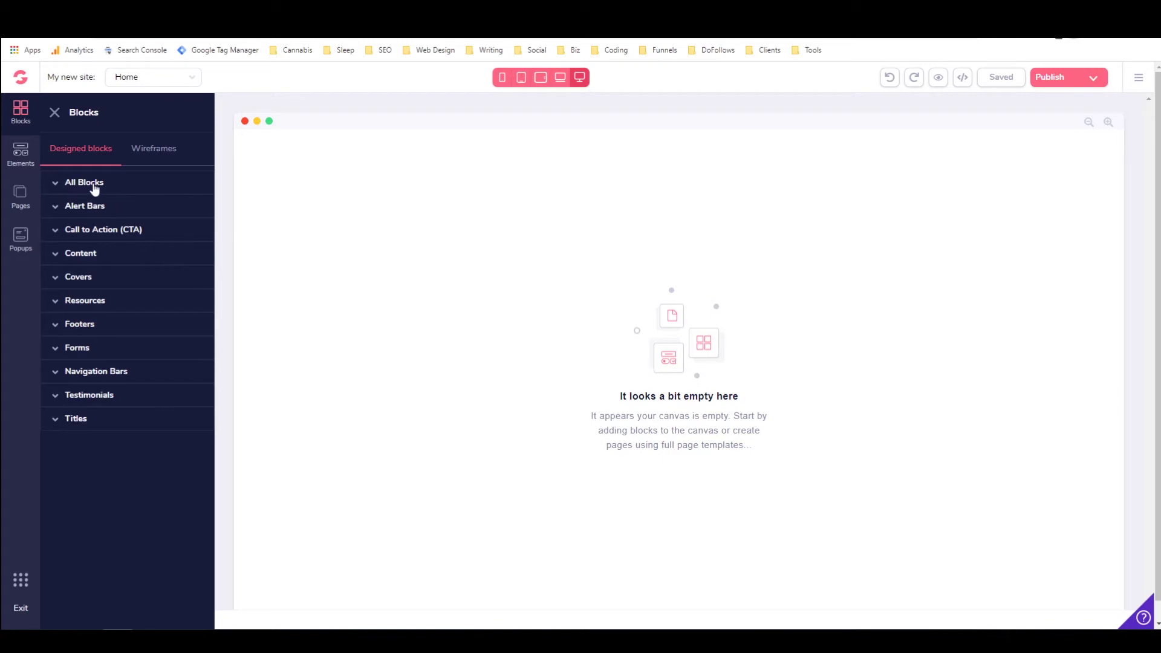
click(108, 206)
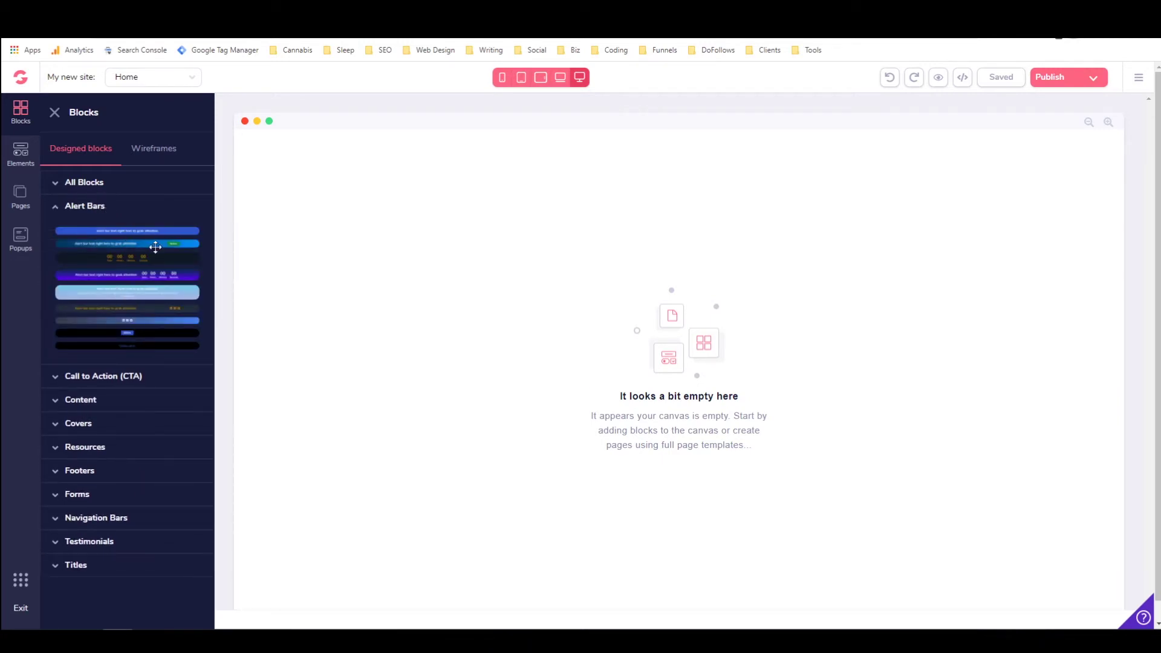
click(98, 208)
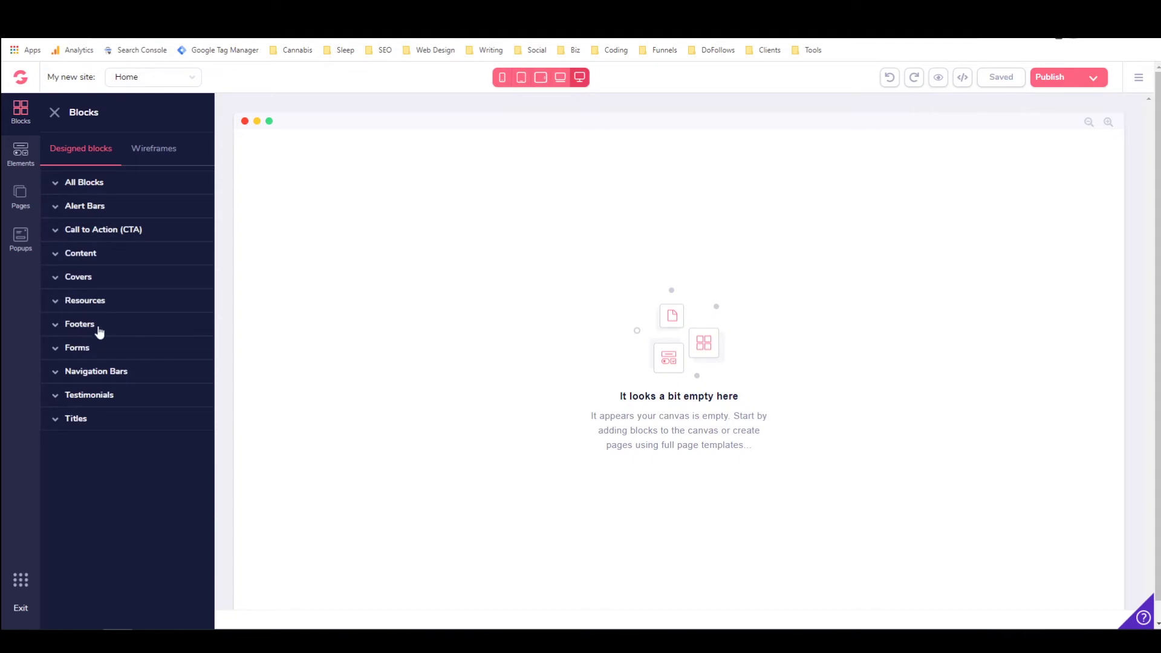
click(96, 329)
click(98, 330)
click(144, 155)
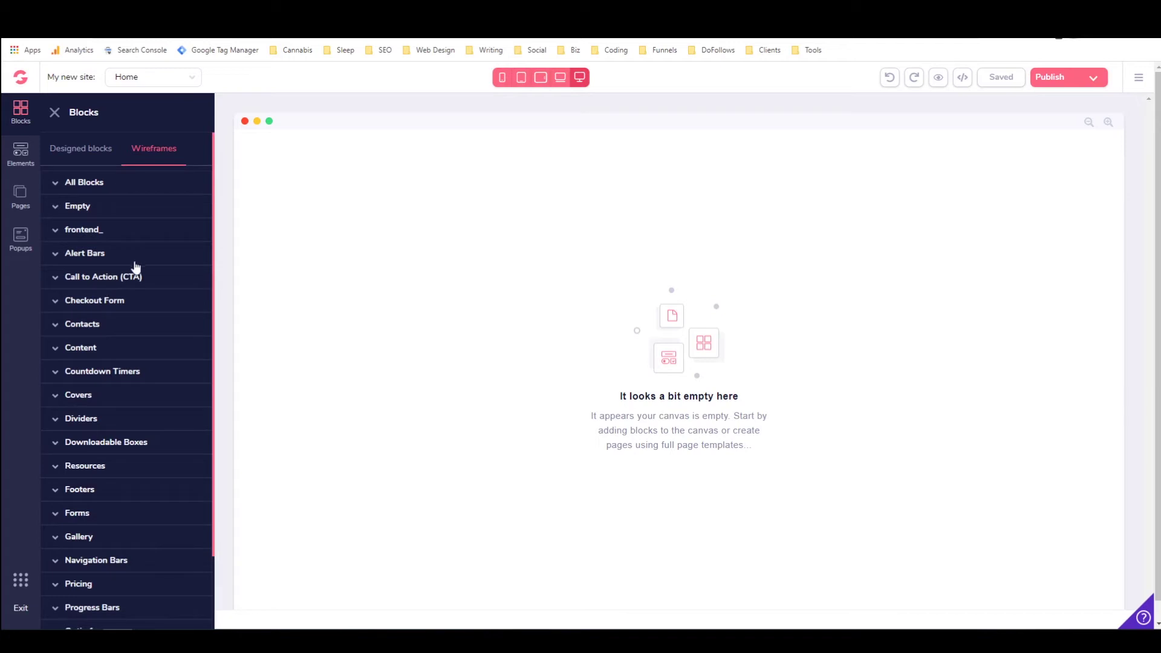
Drag the first wireframe Navigation Bar design onto the empty Home page.
scroll(129, 257, down, 4)
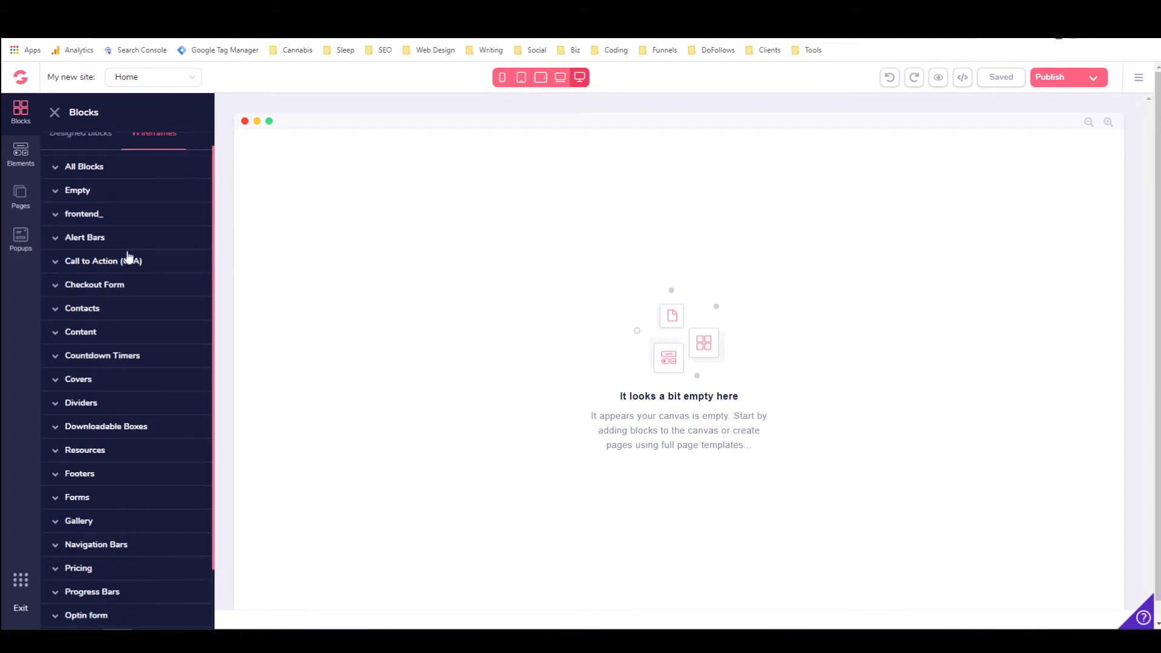
click(131, 455)
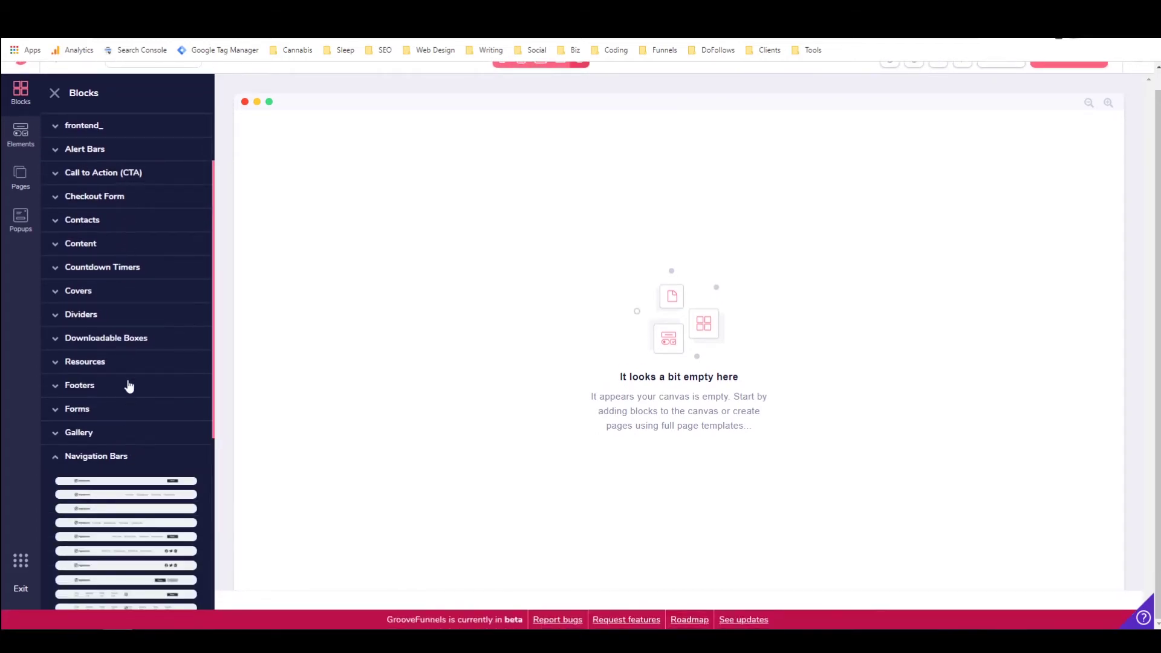
scroll(135, 331, down, 3)
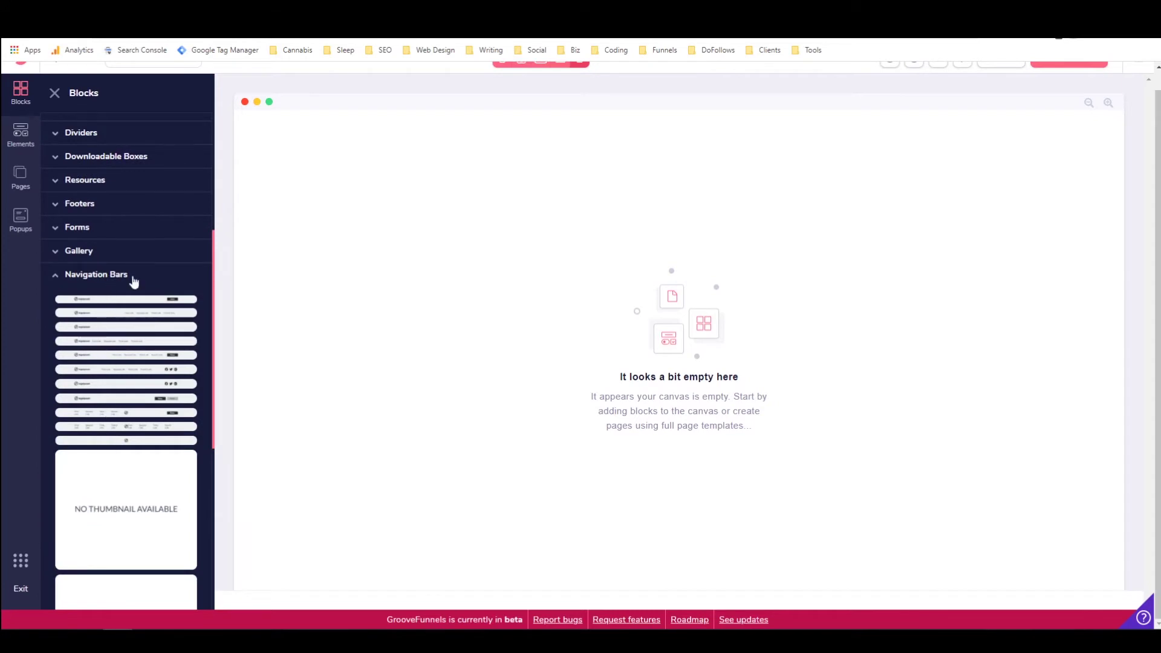
scroll(125, 334, up, 2)
scroll(127, 342, down, 1)
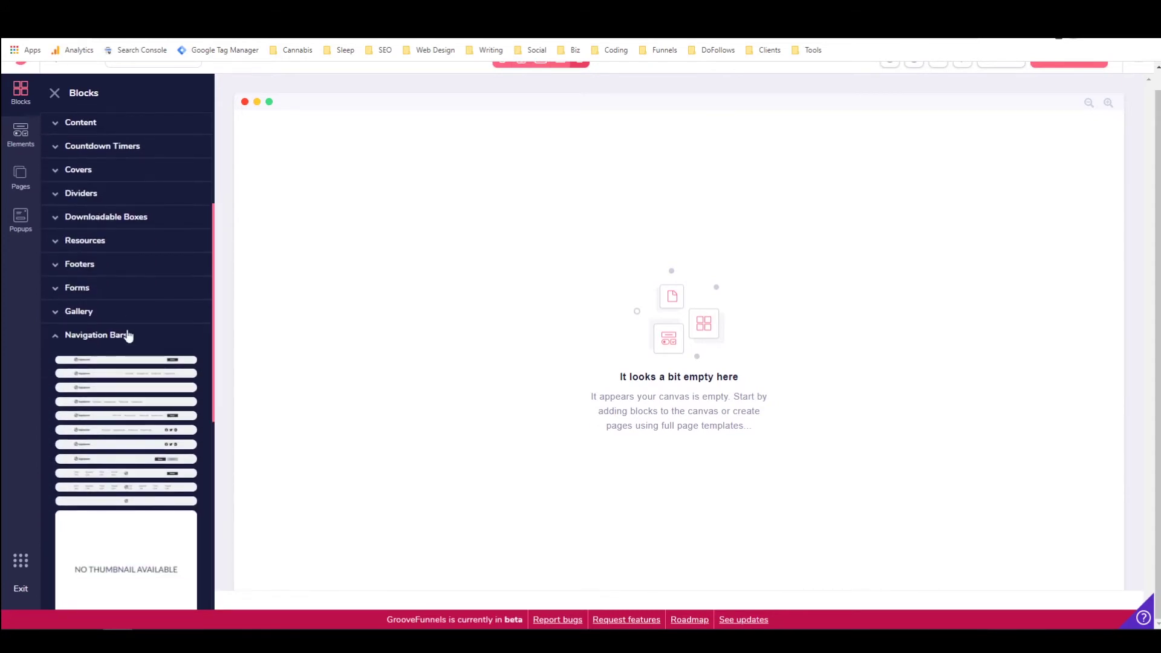
drag(120, 358, 481, 234)
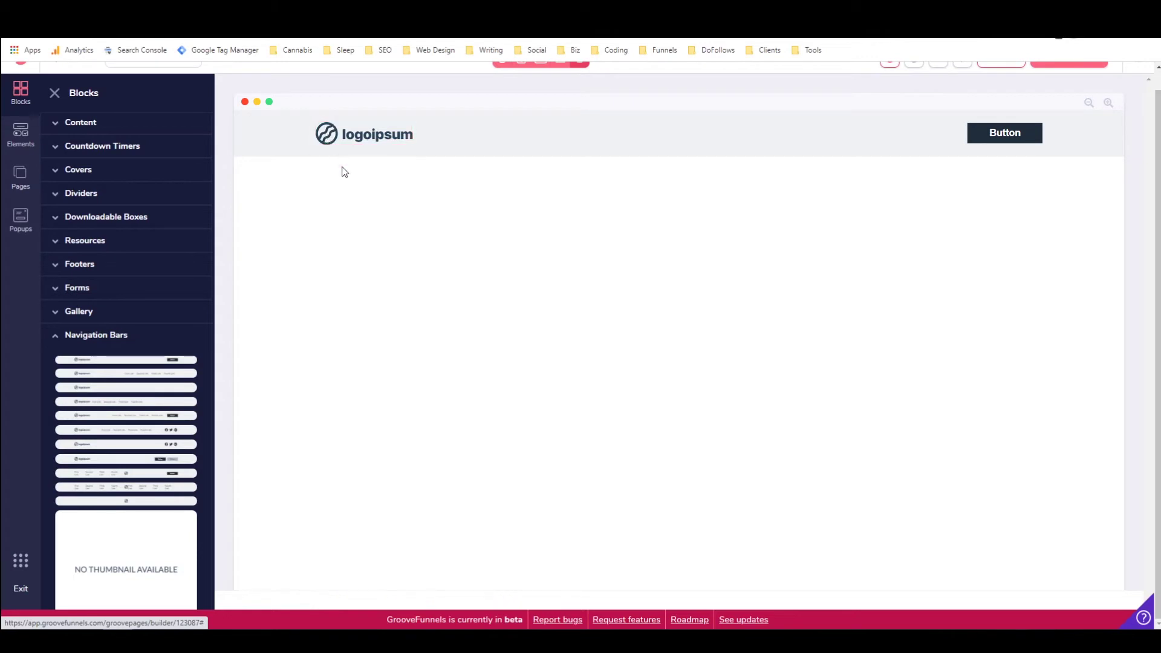
Give the navbar a light green #79ECA5 background colour.
click(546, 139)
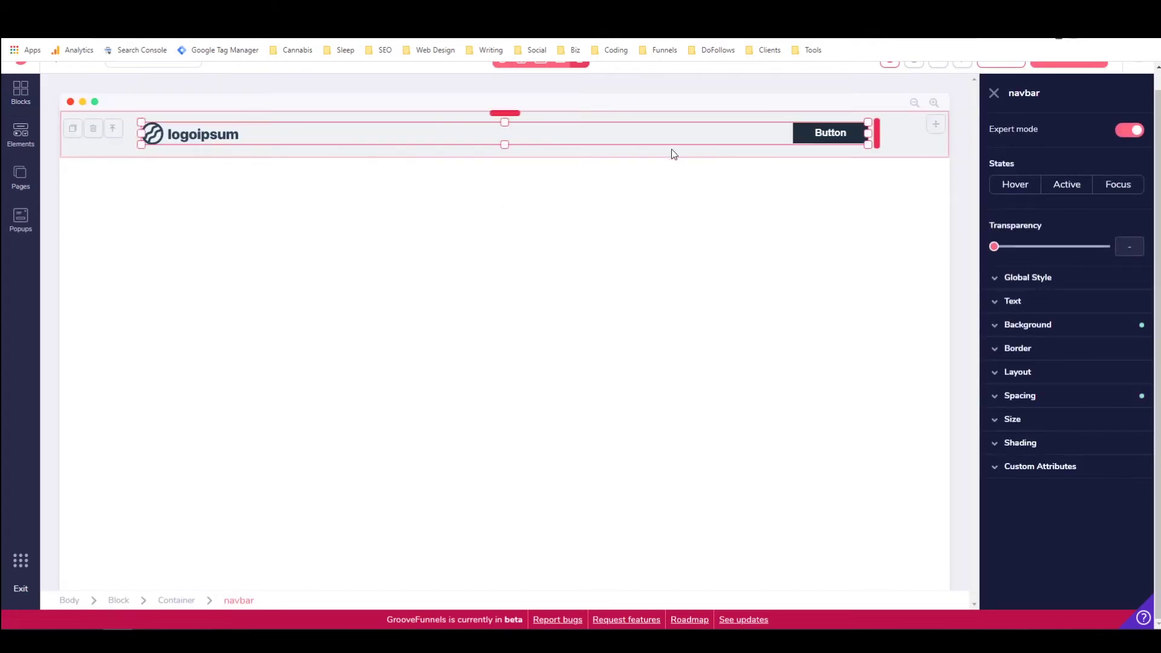
click(1038, 327)
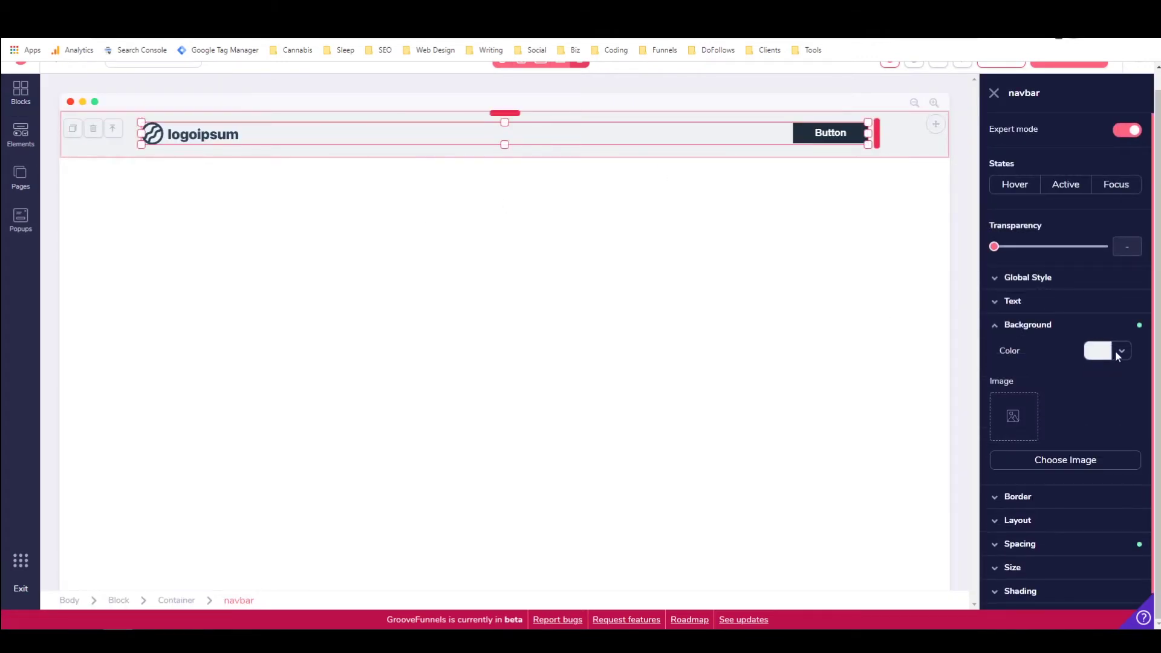
click(1112, 353)
mouse_move(1064, 431)
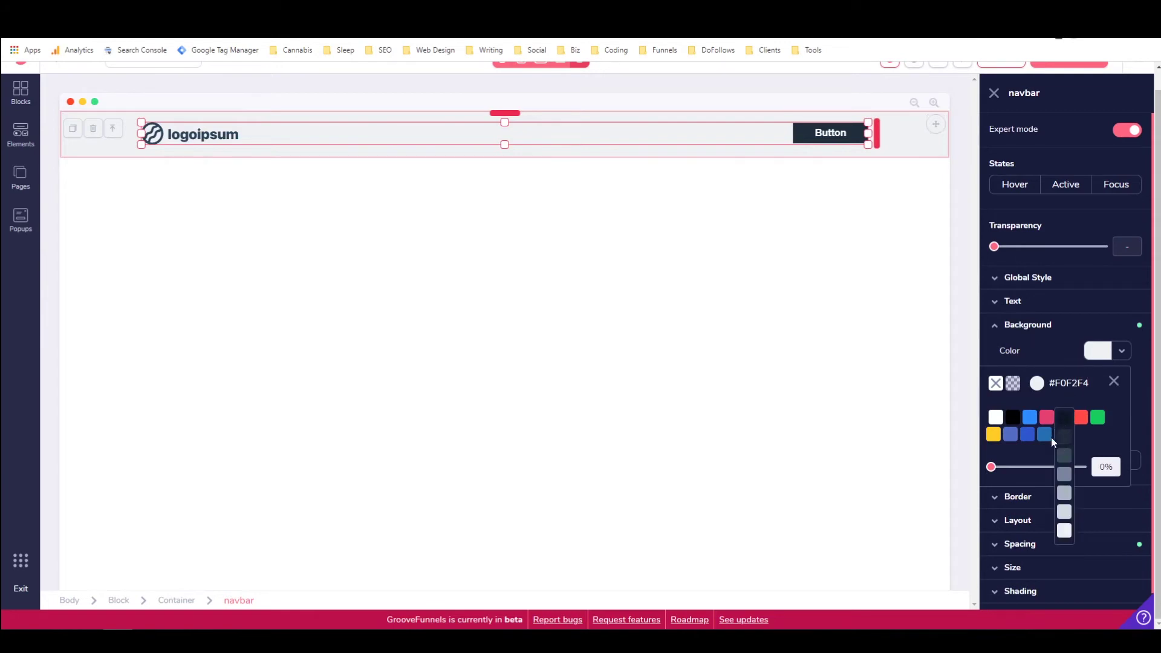
mouse_move(1097, 423)
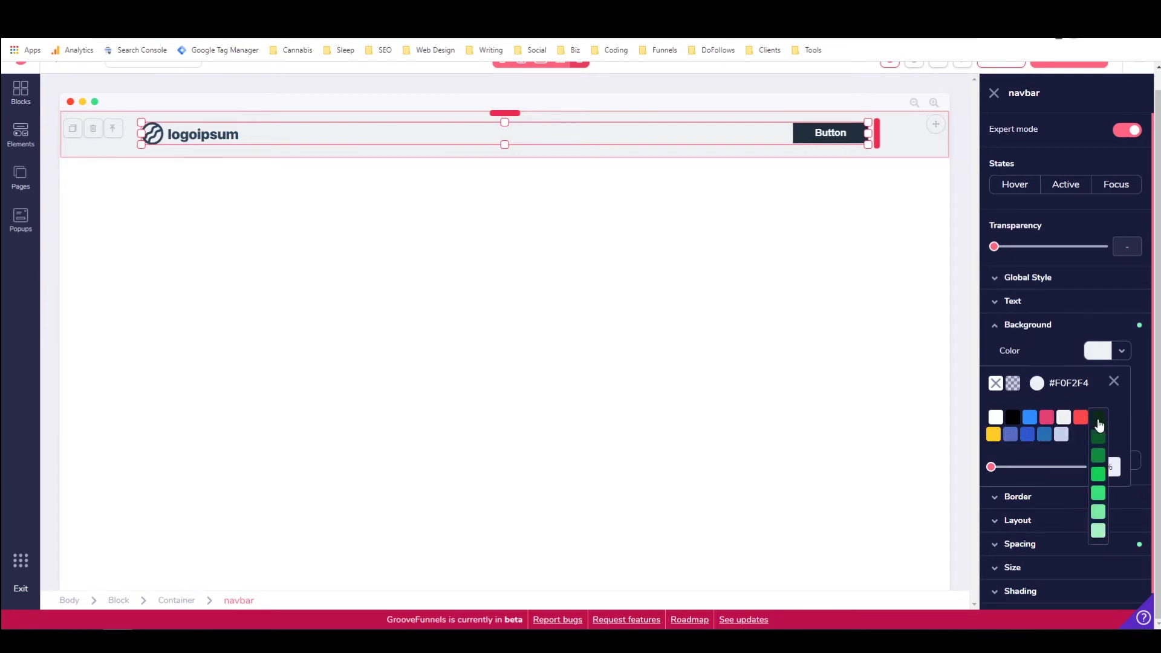
click(1098, 512)
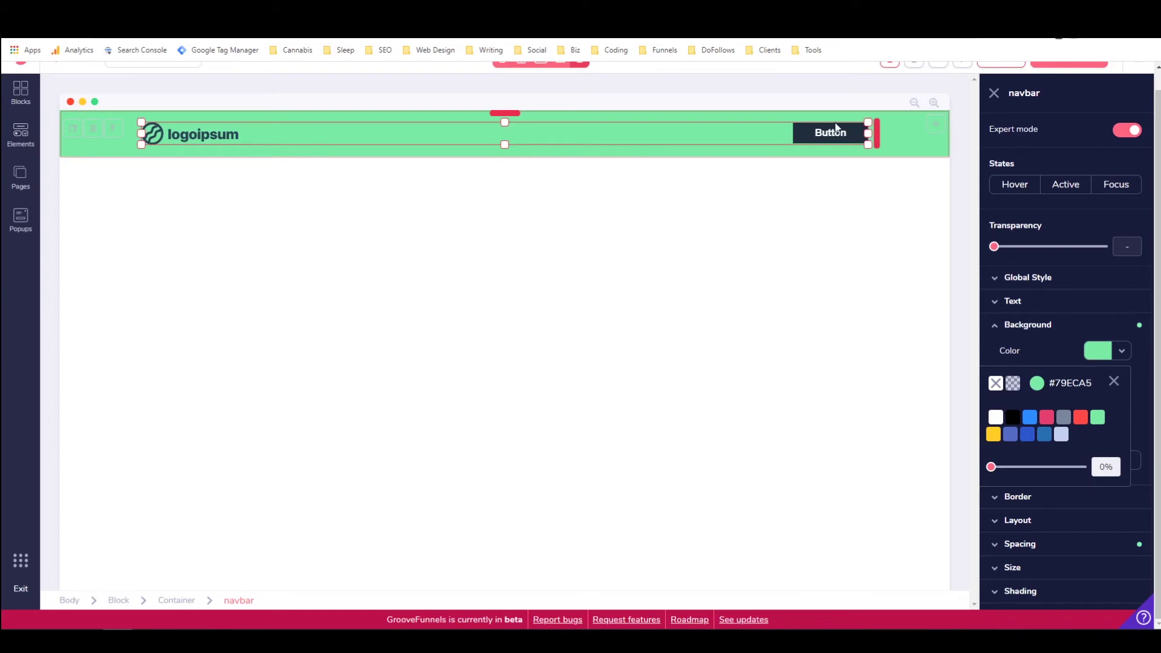
Change the navbar button's text from Button to 'Go Now'.
click(803, 134)
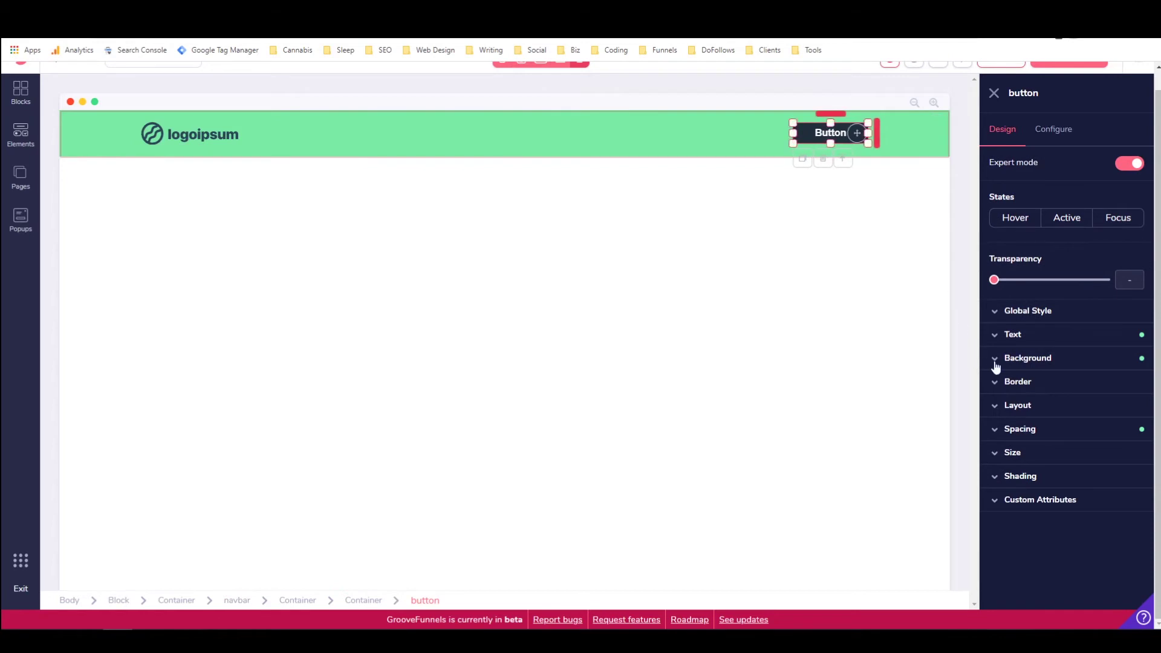
click(1053, 129)
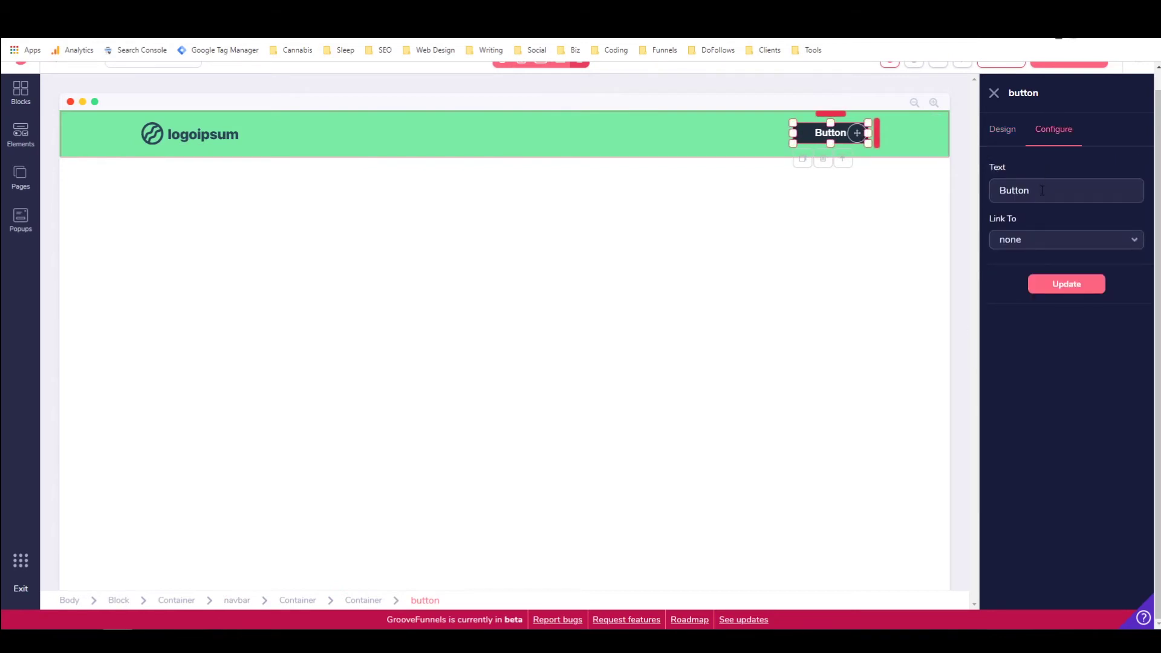
double_click(1041, 191)
text(Go Now)
Apply the Go Now button text and preview the Content, CTA and Titles block designs.
click(1056, 292)
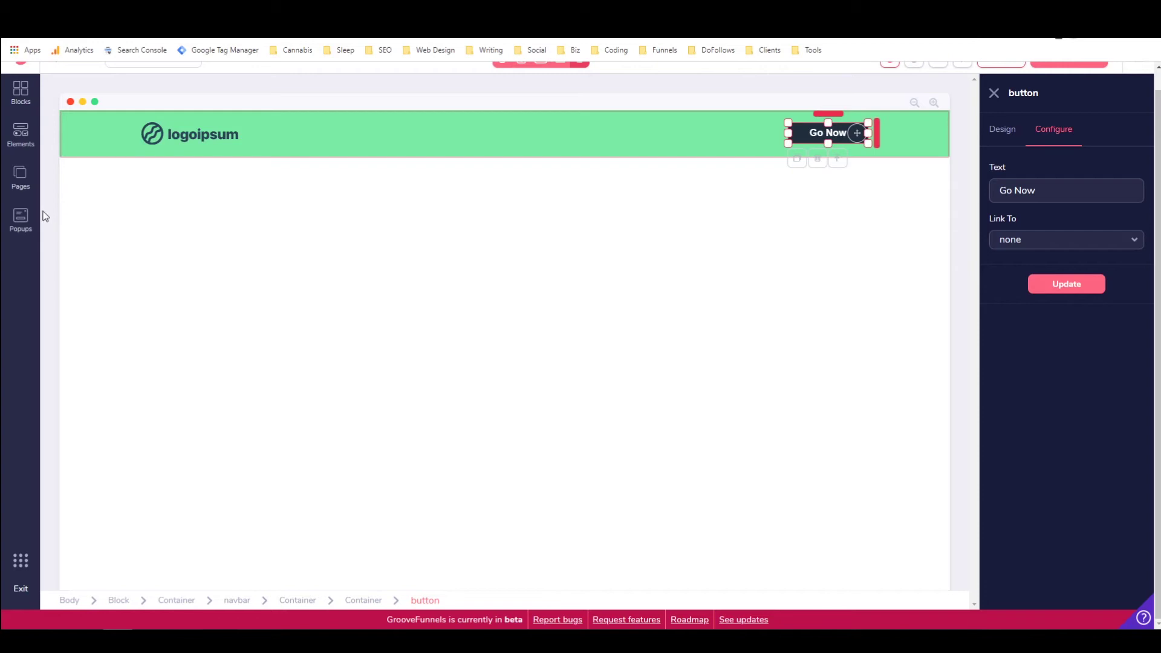
click(26, 106)
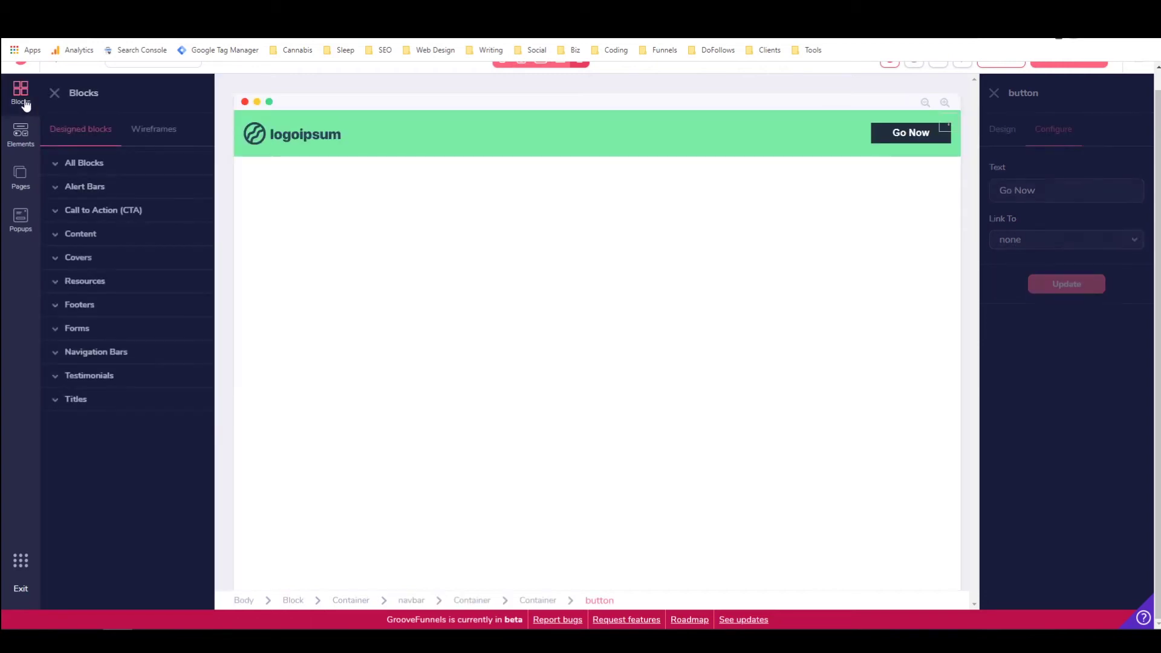
click(101, 241)
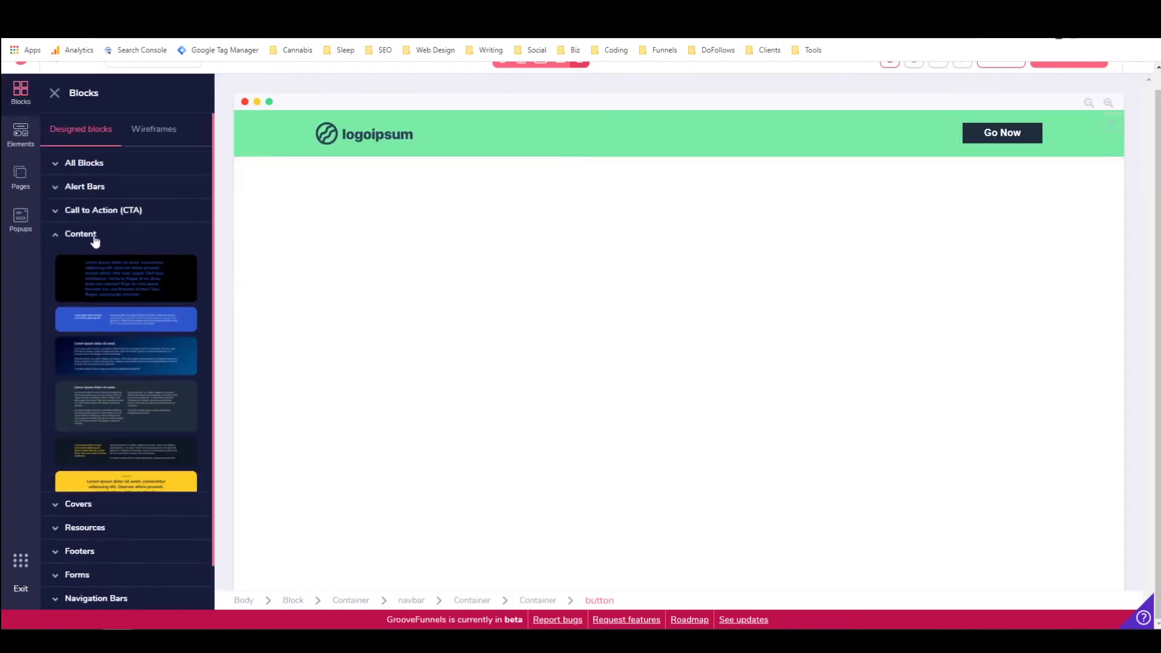
click(94, 238)
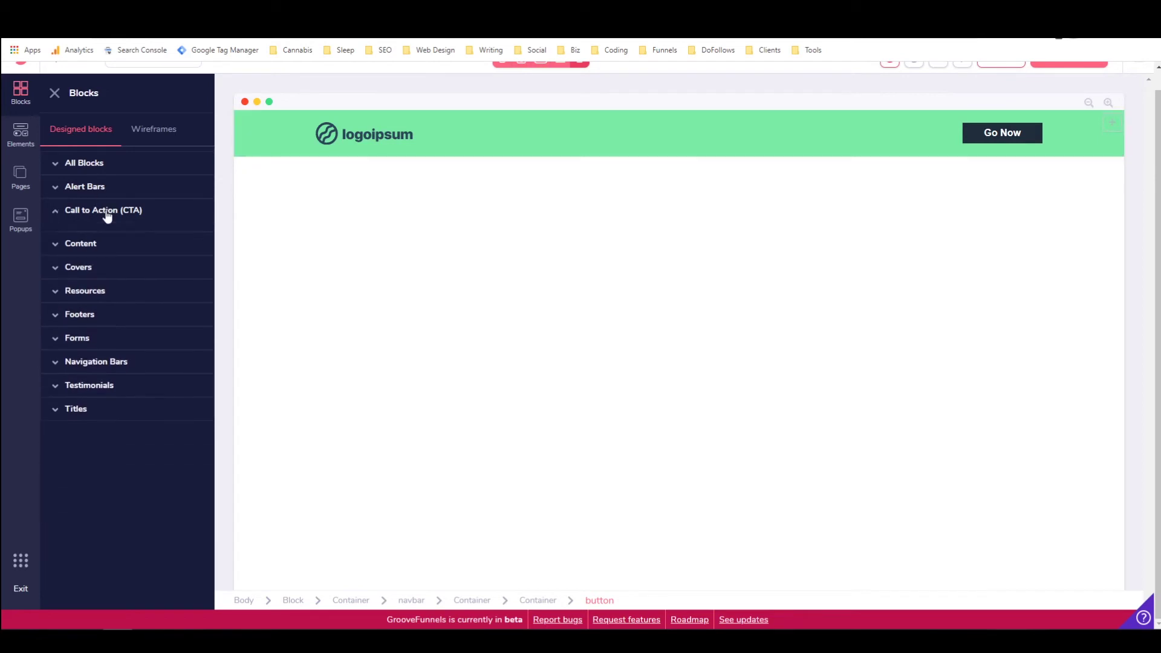
click(104, 213)
click(105, 213)
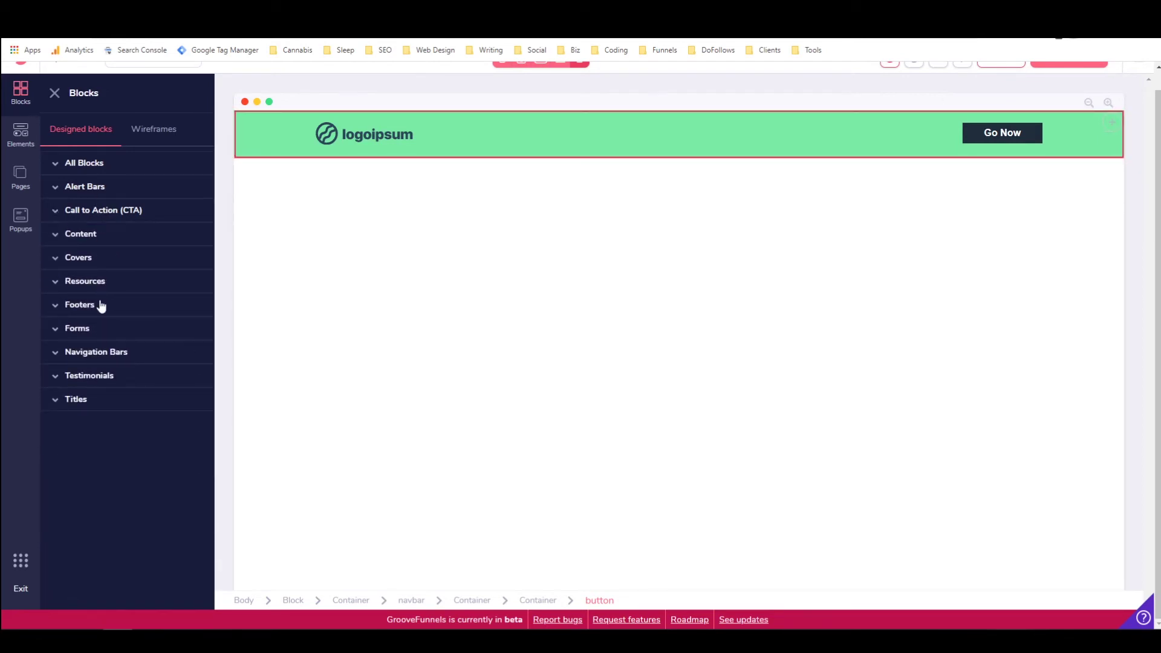
click(96, 399)
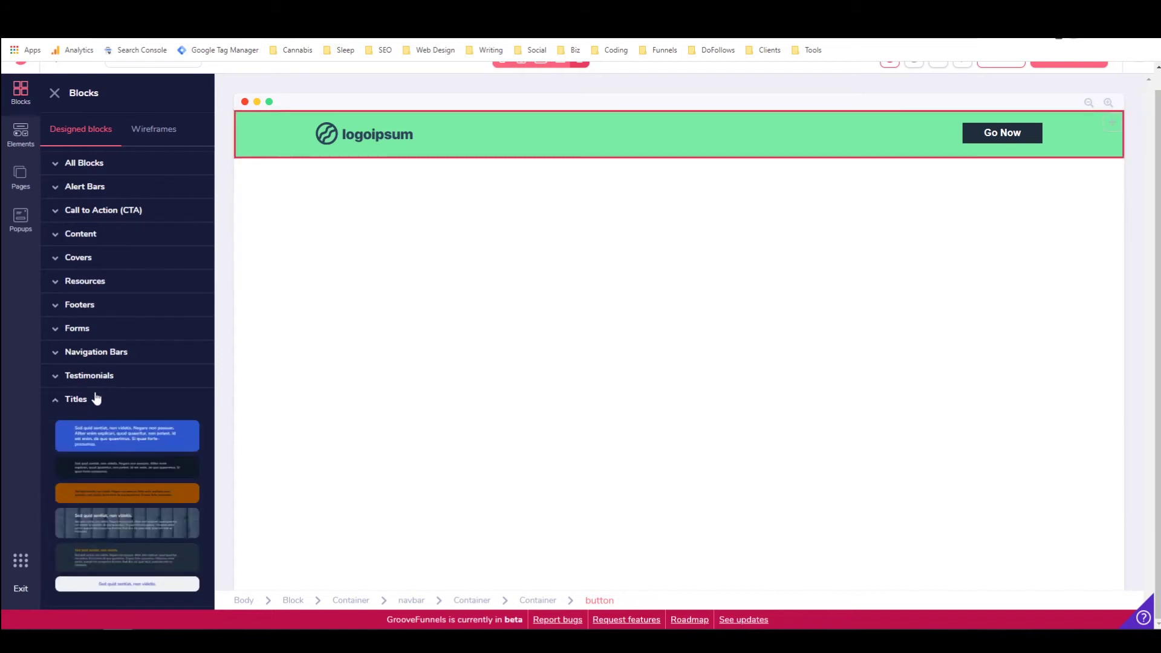
click(96, 399)
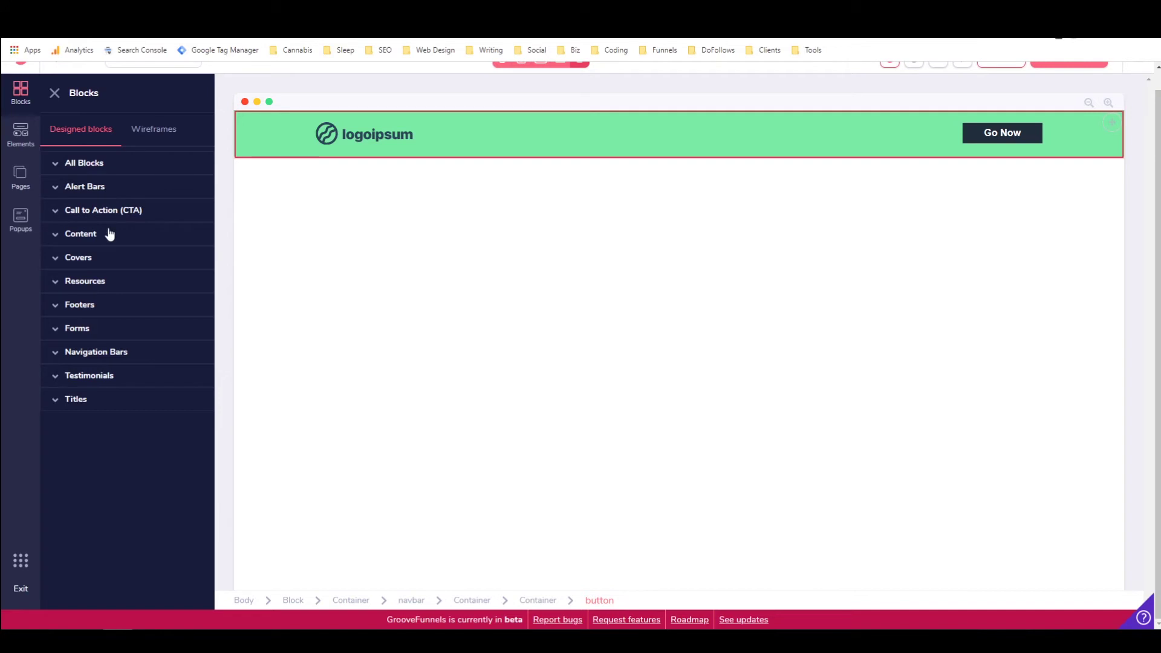
Drag a wireframe Covers design onto the page below the navbar.
click(156, 138)
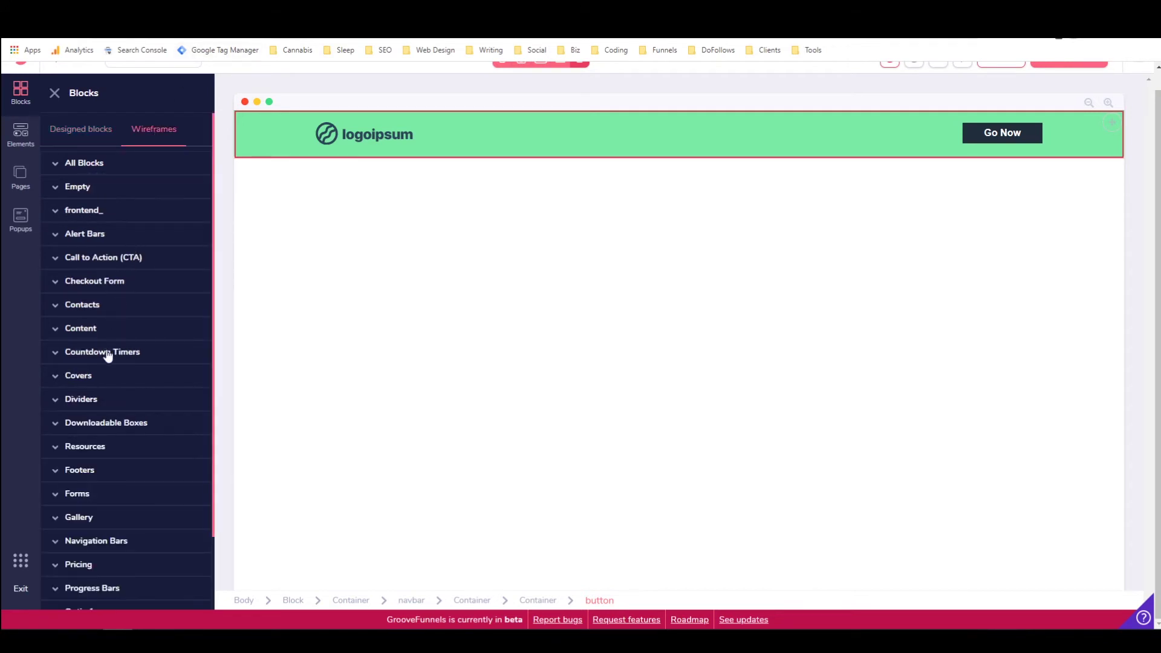
click(103, 377)
scroll(131, 309, down, 2)
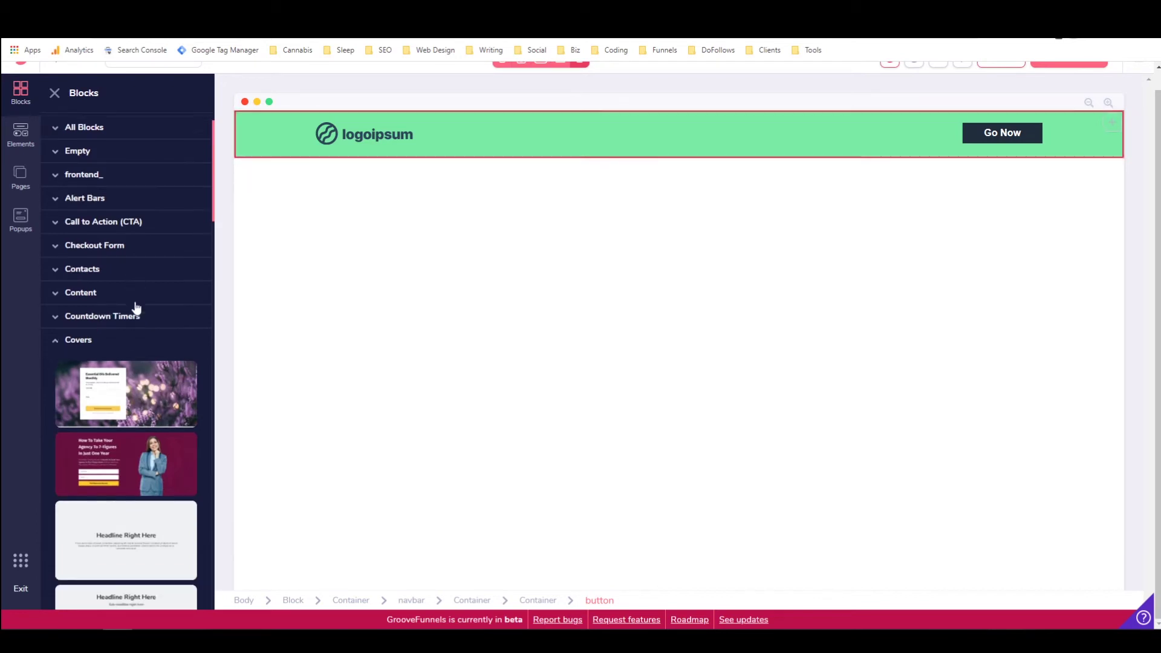
scroll(134, 301, up, 1)
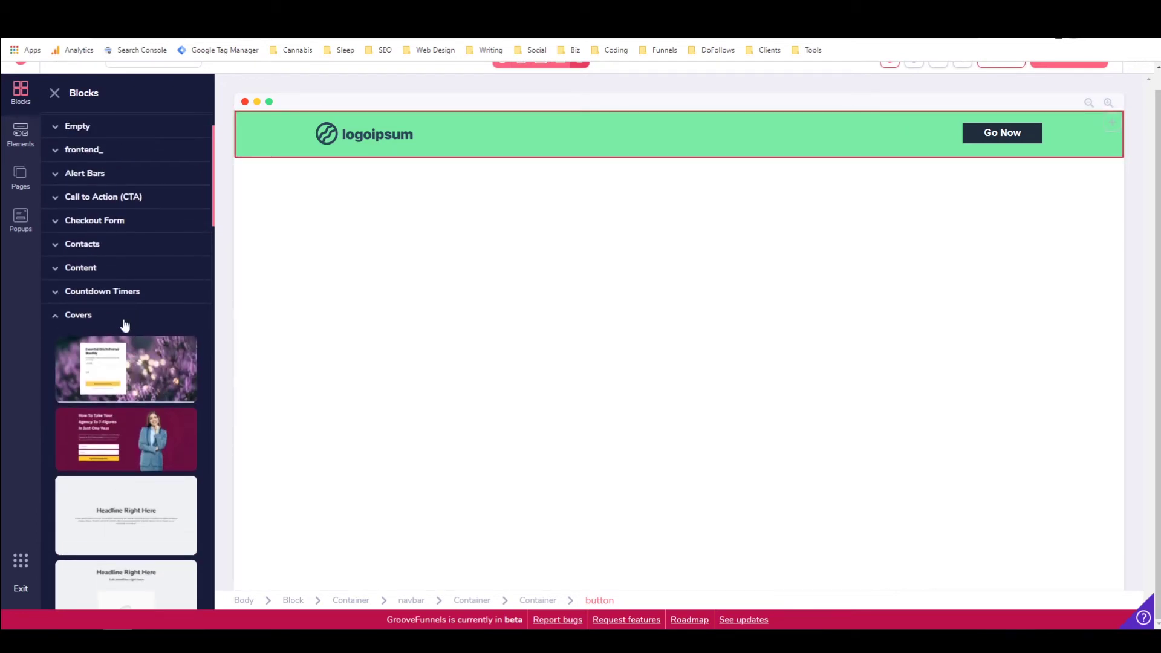
drag(121, 430, 502, 348)
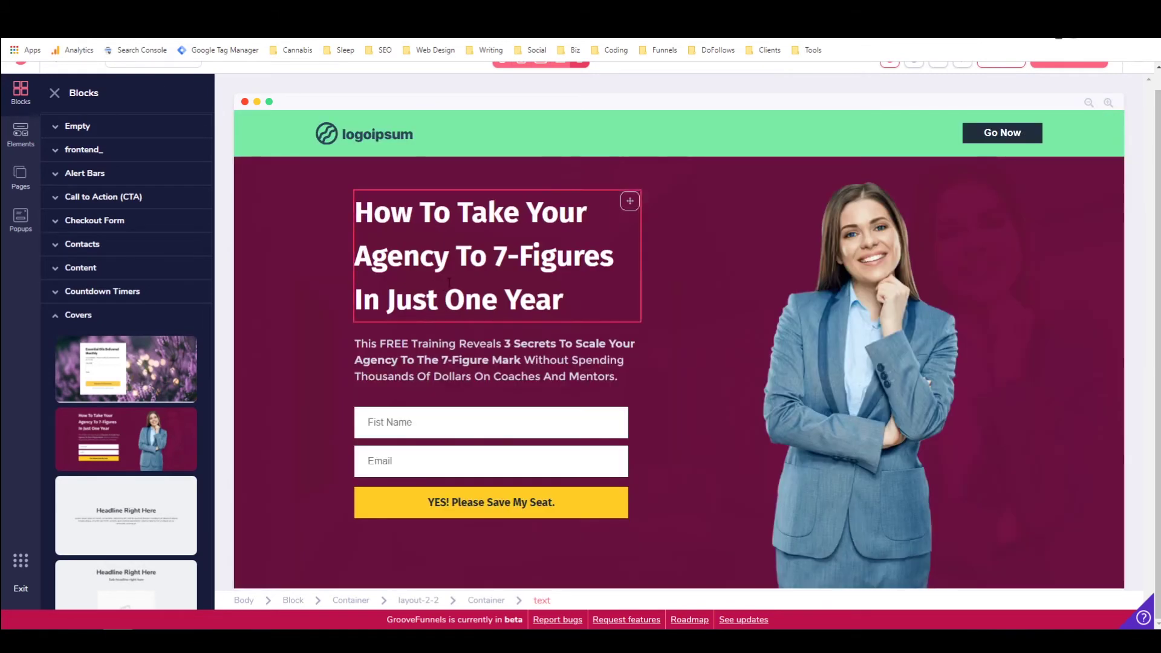
Remove the cover block's background image and set its background colour to blue #2E8CFF.
click(299, 278)
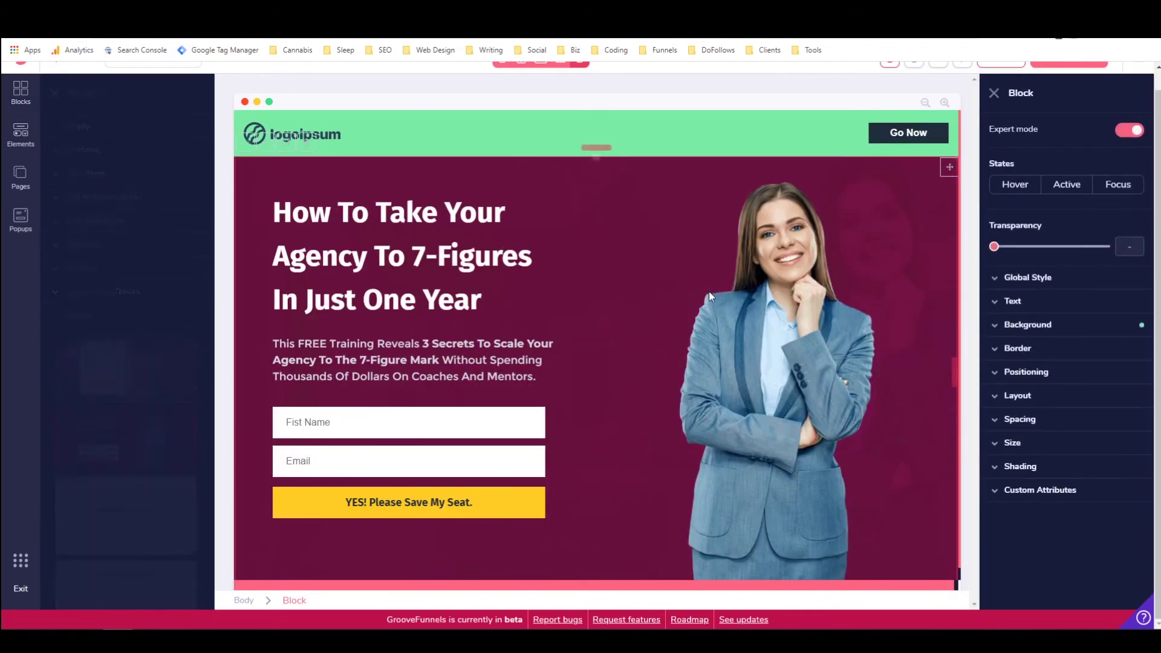
click(1031, 327)
click(1121, 351)
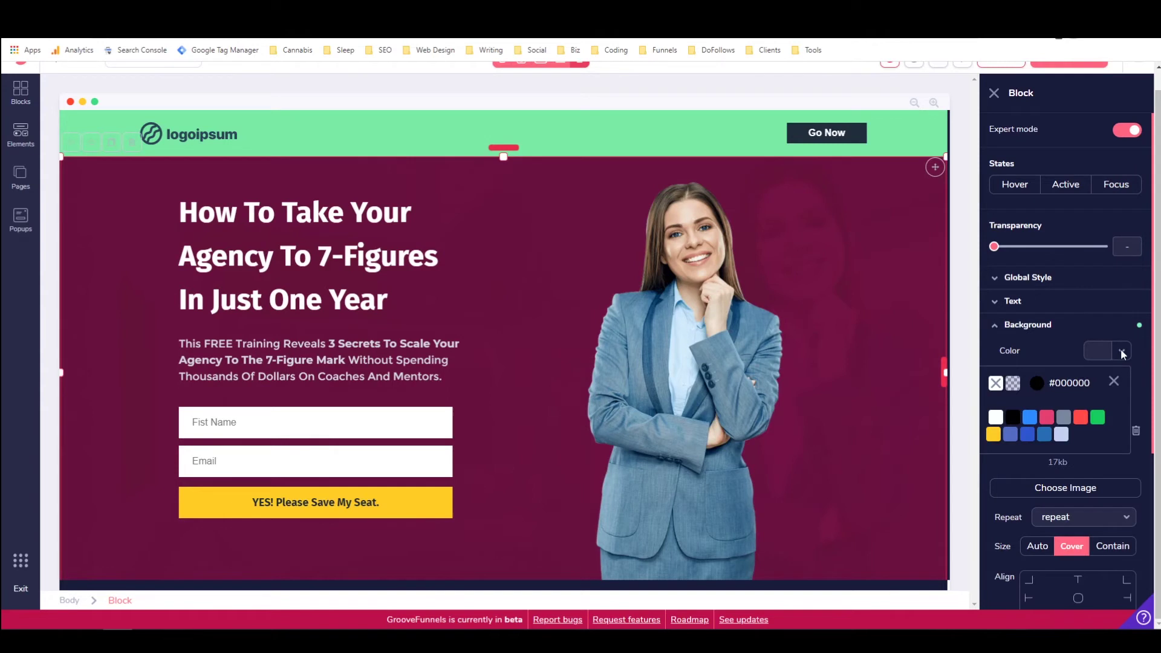
click(1122, 350)
click(1136, 431)
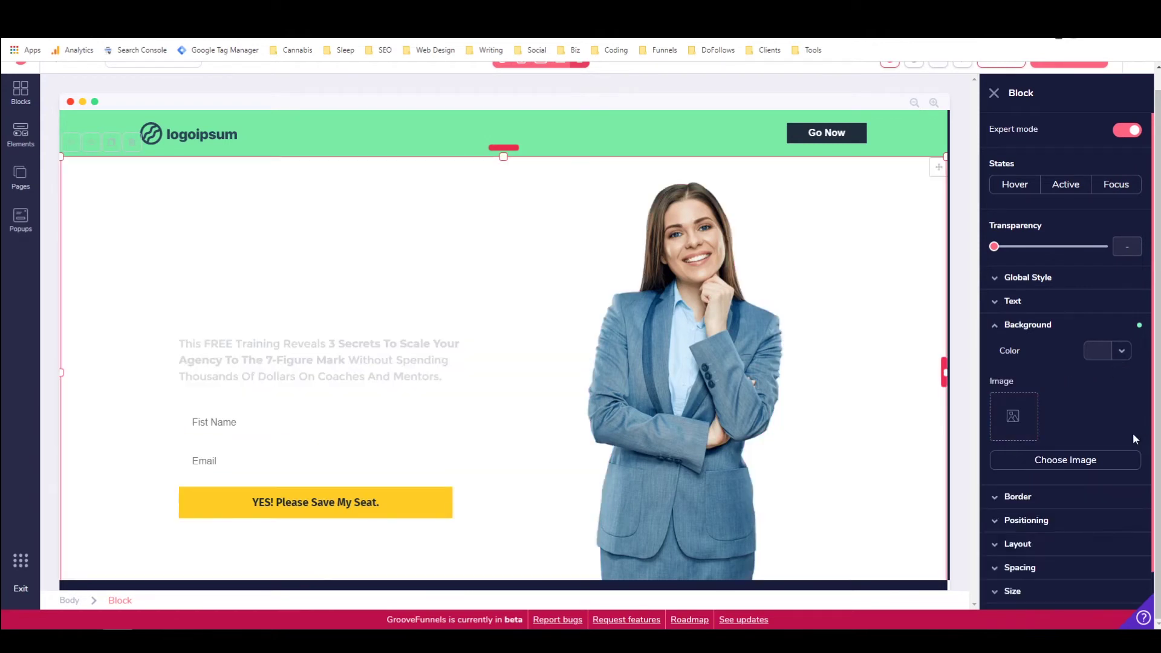
click(1120, 351)
mouse_move(1099, 421)
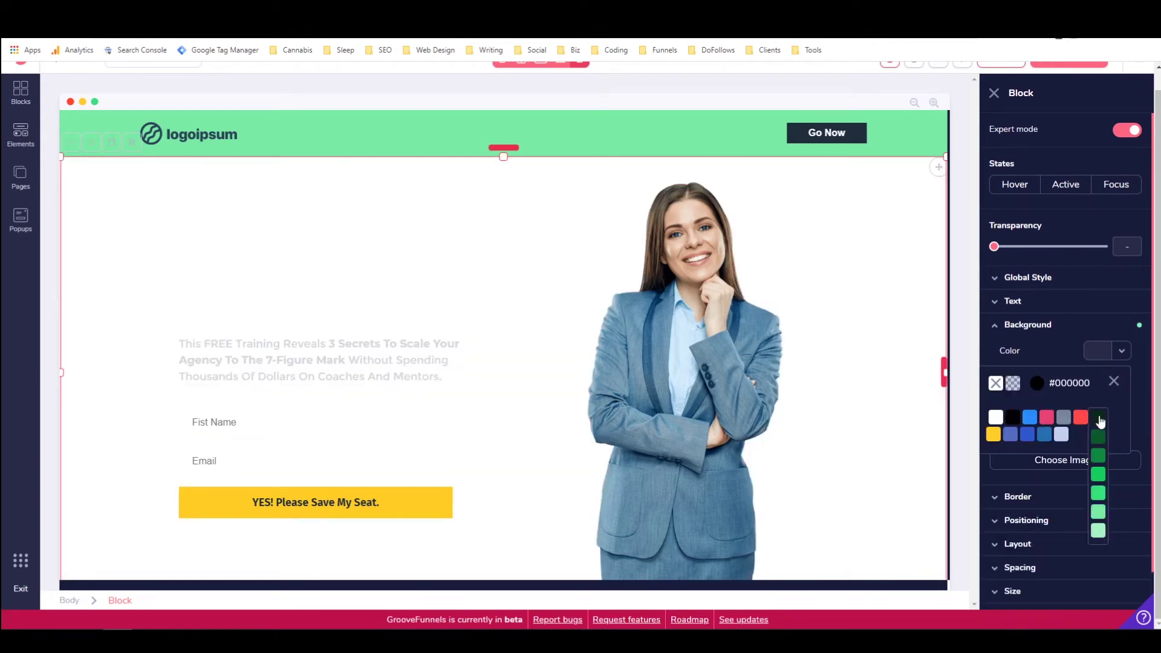
mouse_move(1030, 418)
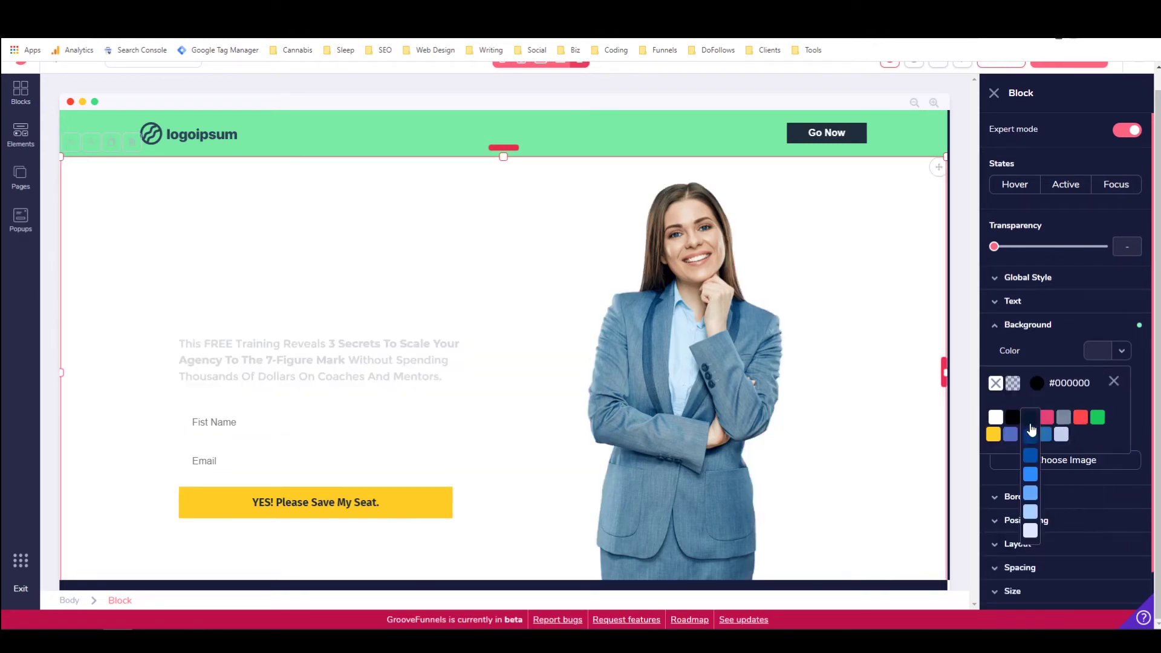
click(1029, 474)
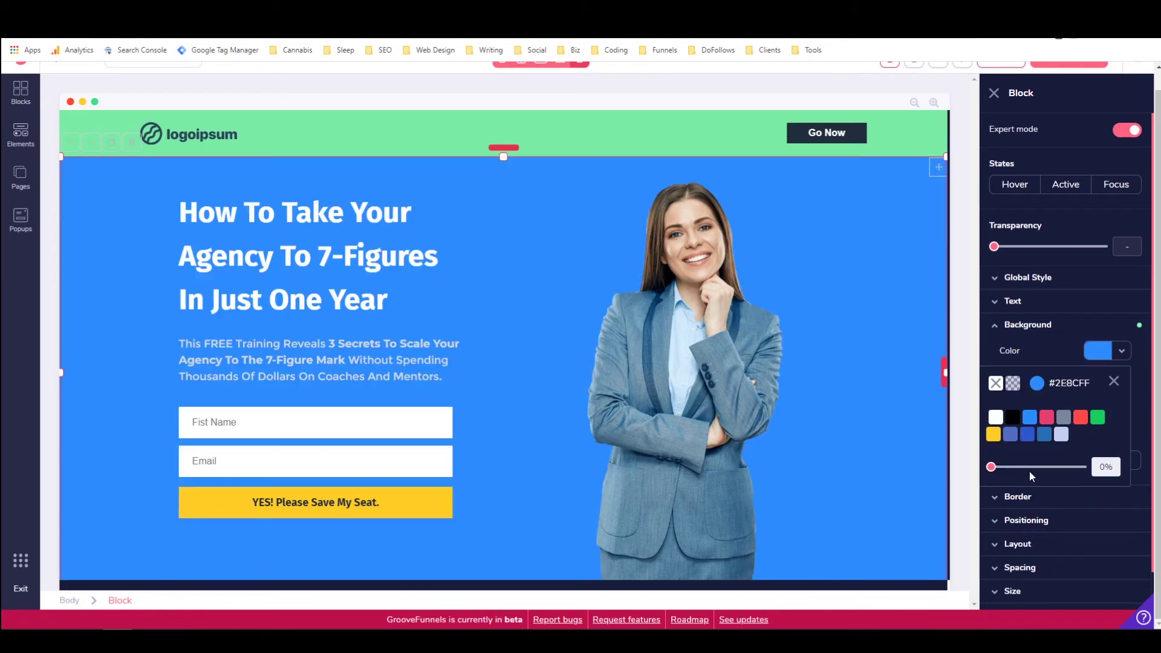
Replace the woman's photo in the cover with the smiling close-up face photo.
click(637, 311)
click(1046, 134)
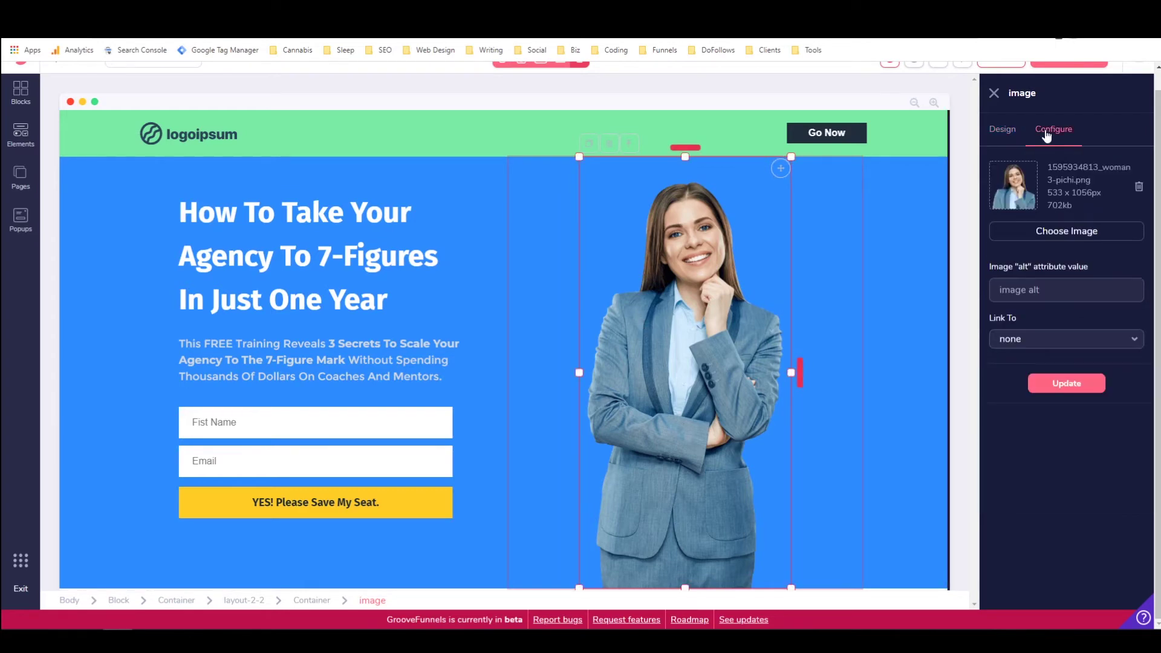
click(1139, 187)
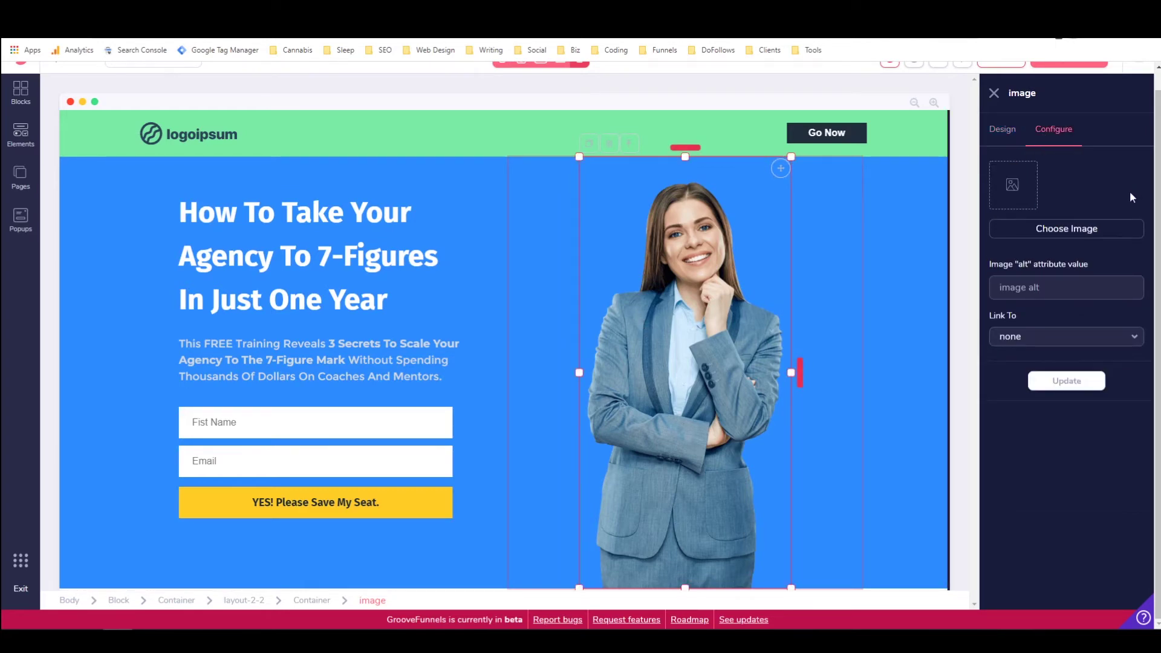
click(1074, 230)
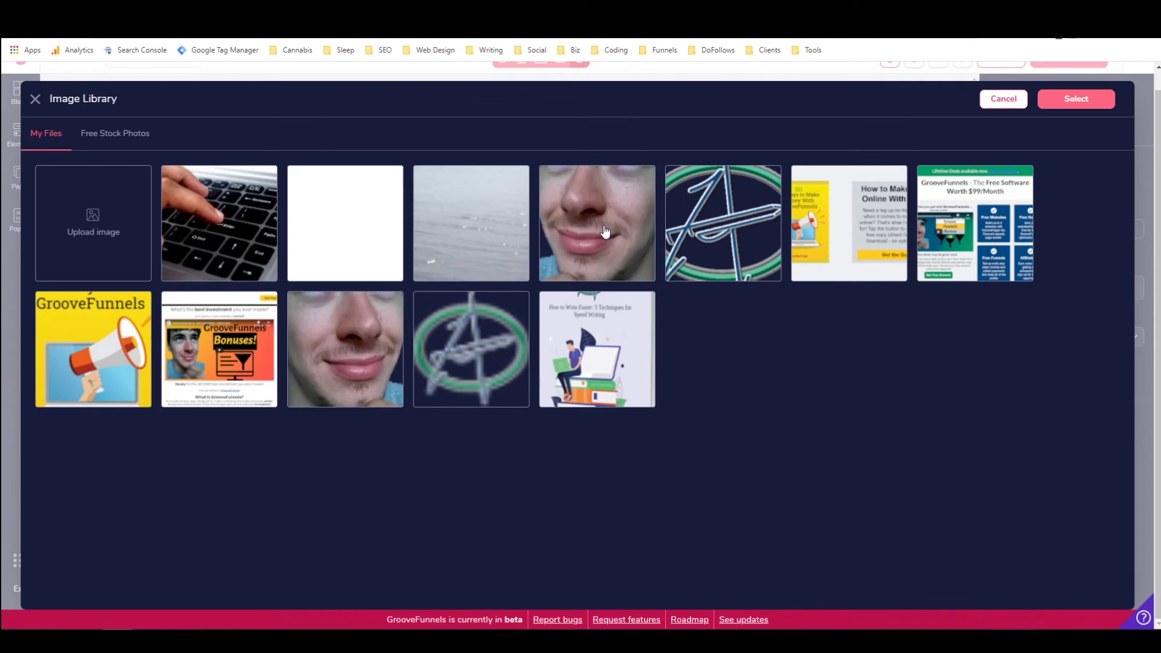
click(604, 233)
click(1069, 101)
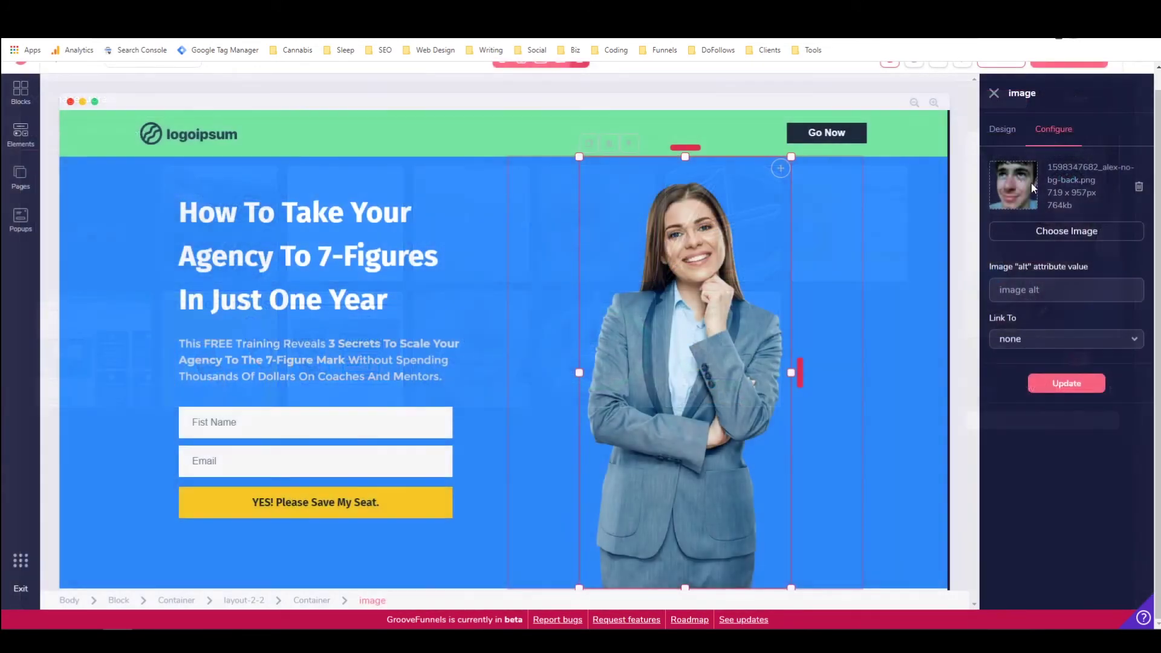
click(1064, 381)
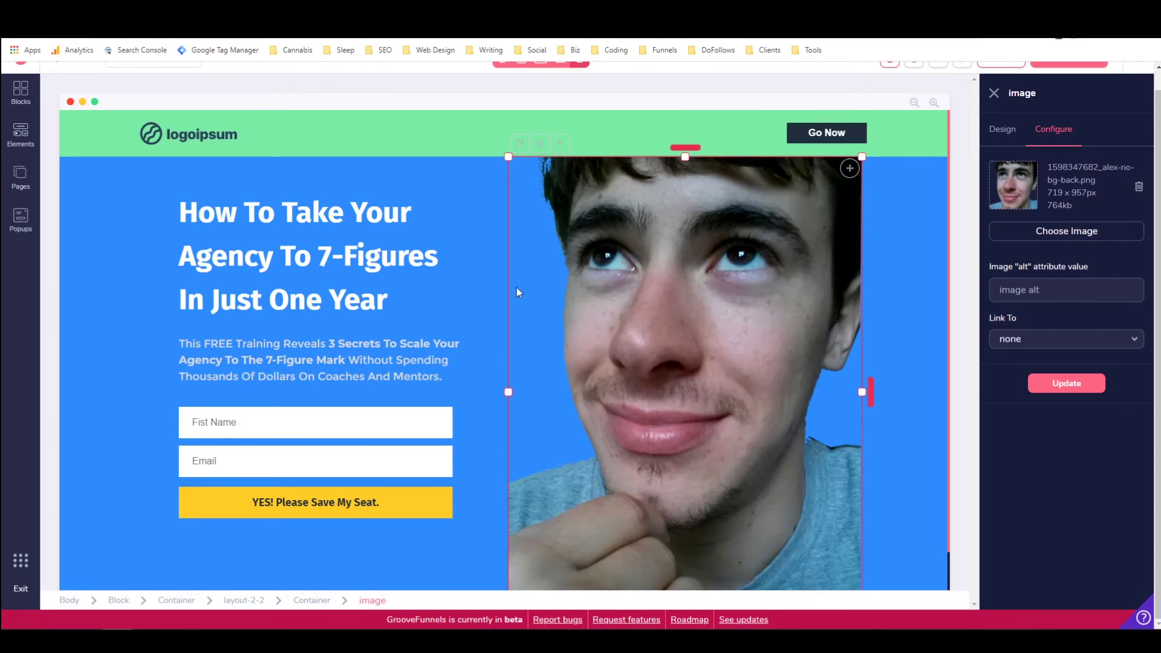
click(1002, 129)
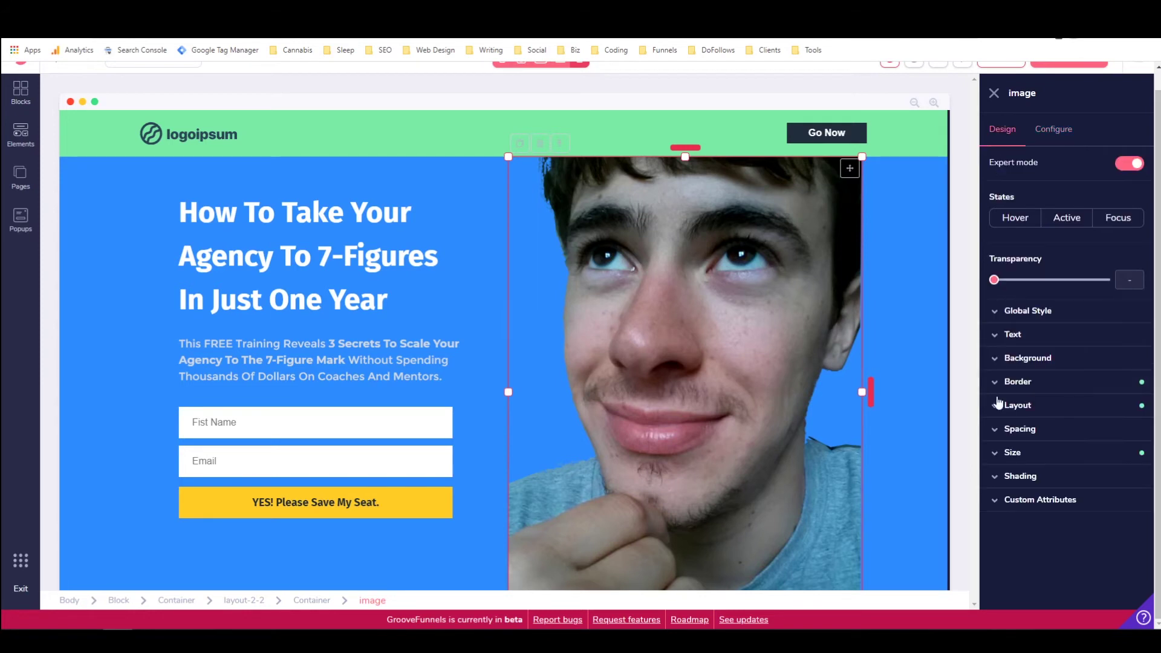
Set the face photo's width to 250px and its top margin to 4rem.
click(1013, 449)
scroll(1056, 393, down, 1)
drag(1047, 487, 1039, 493)
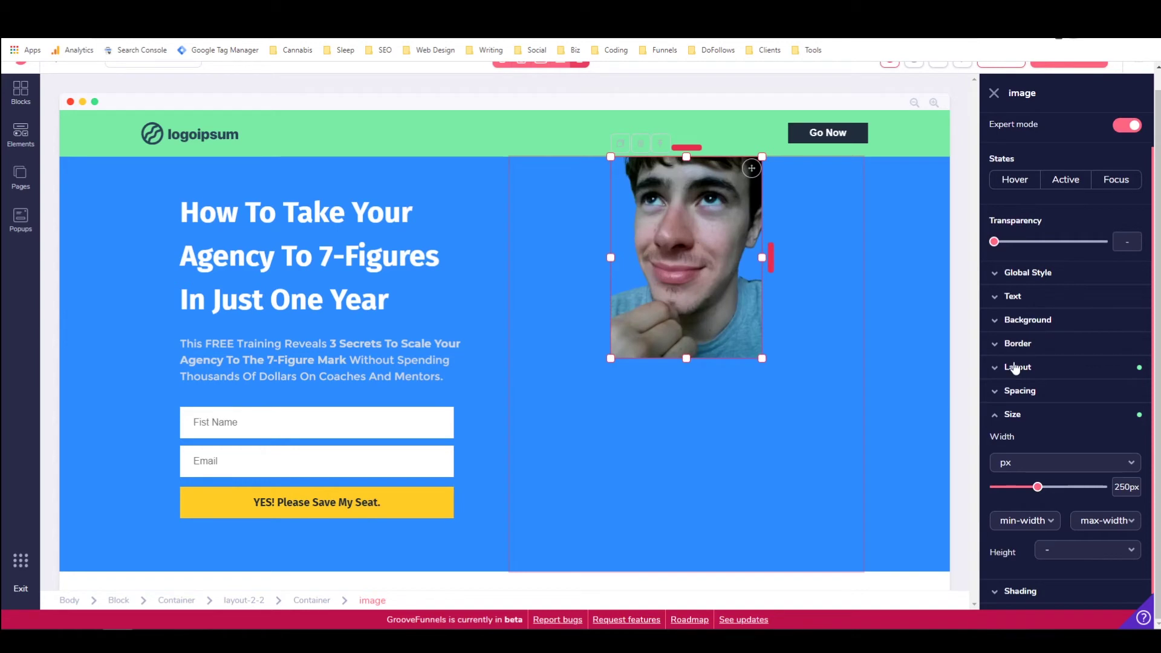
click(1015, 367)
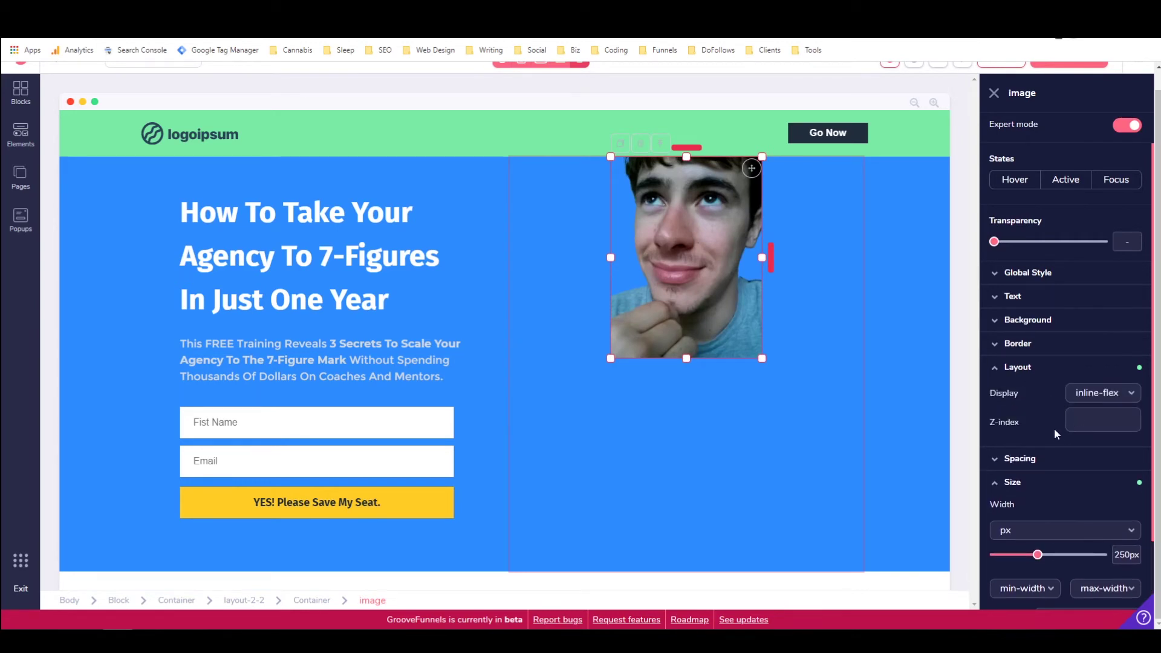
click(1022, 459)
scroll(1052, 423, down, 2)
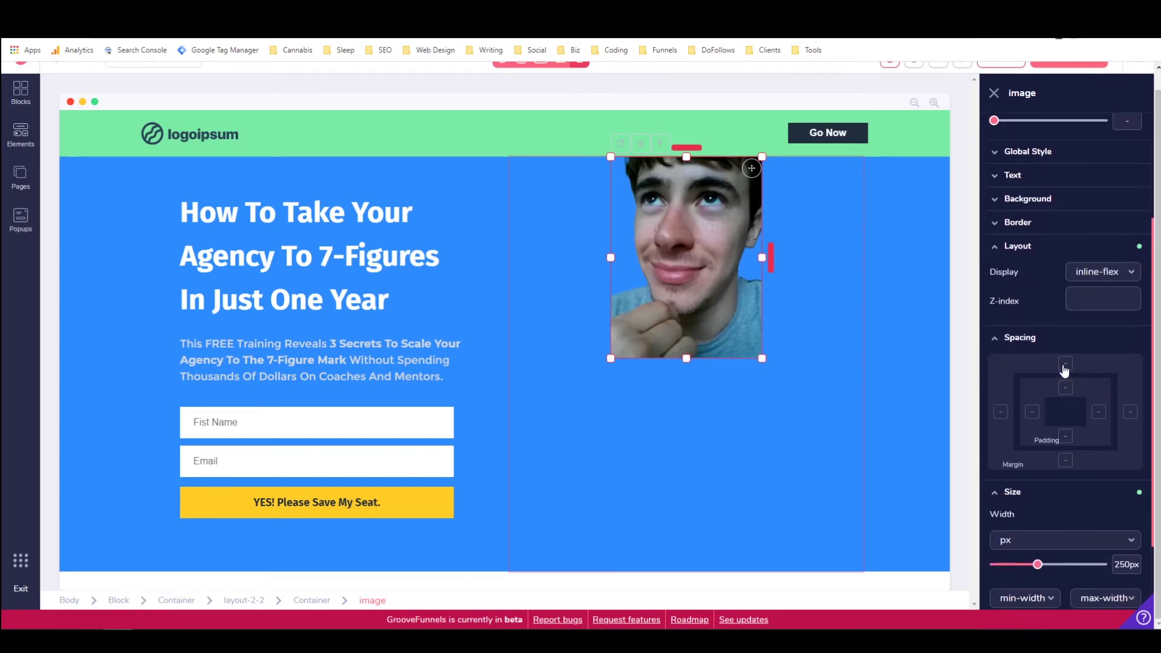
click(1064, 365)
drag(994, 484, 1063, 480)
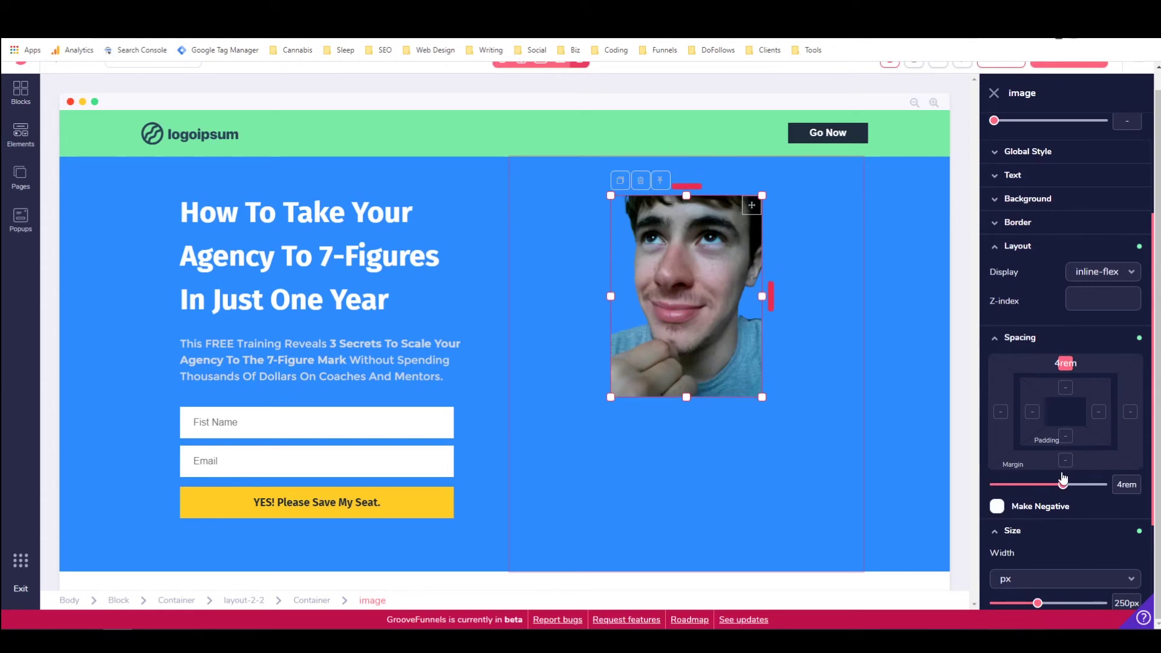
Round the photo's corners individually, first to .5rem and then to .75rem.
click(786, 411)
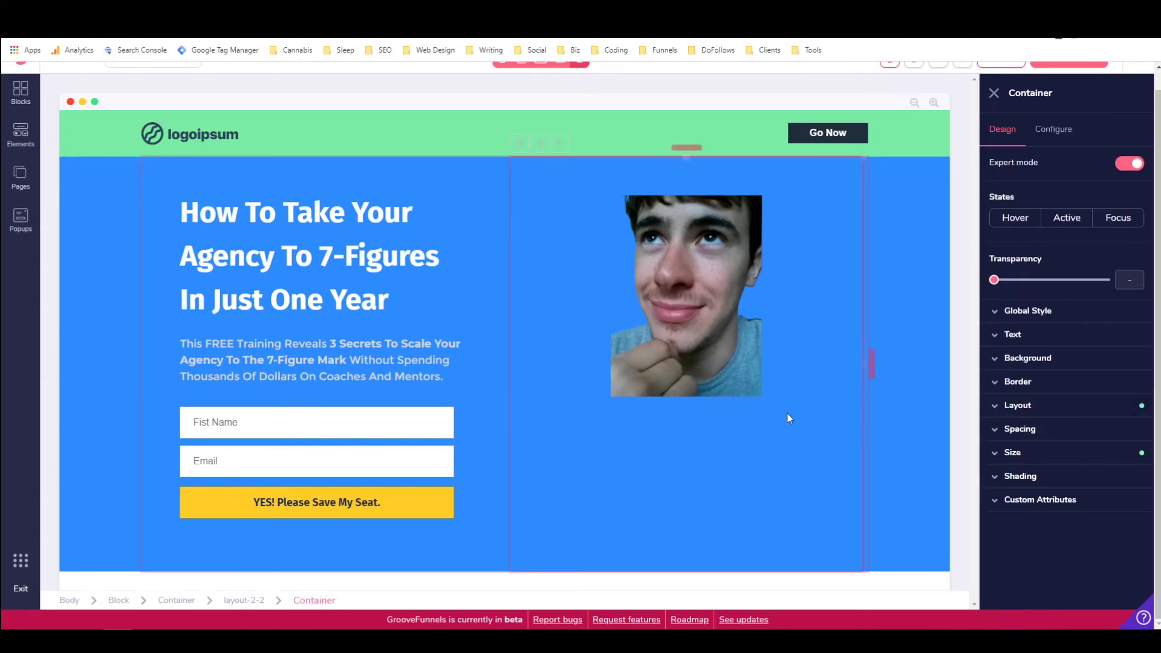
click(693, 294)
click(1018, 381)
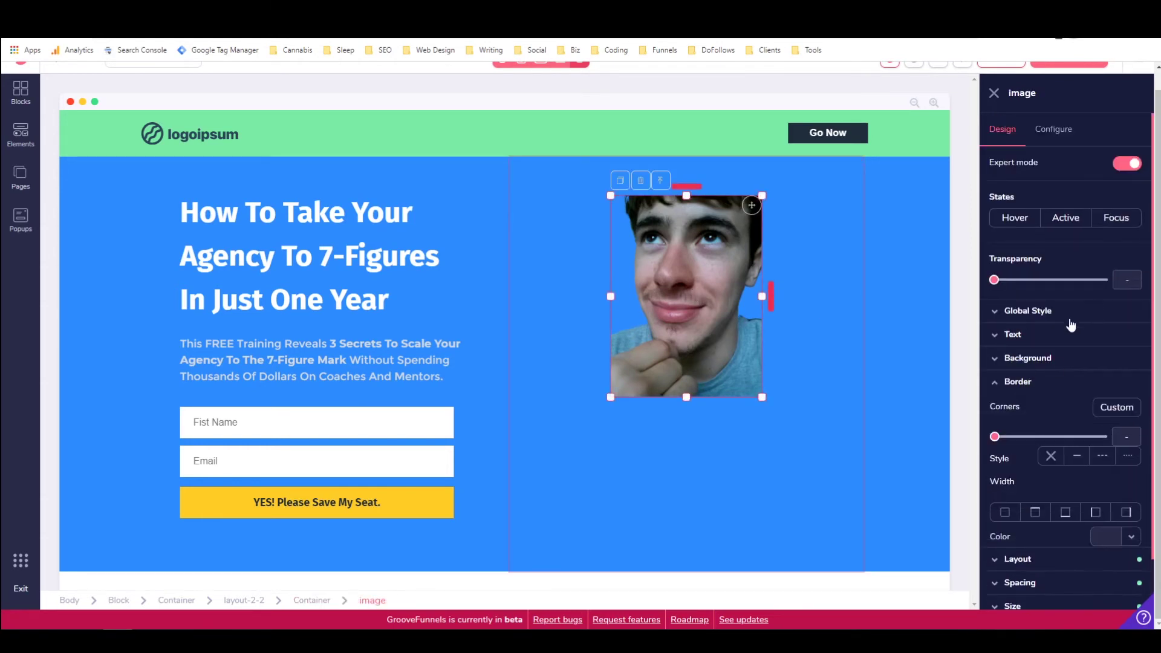
click(1116, 407)
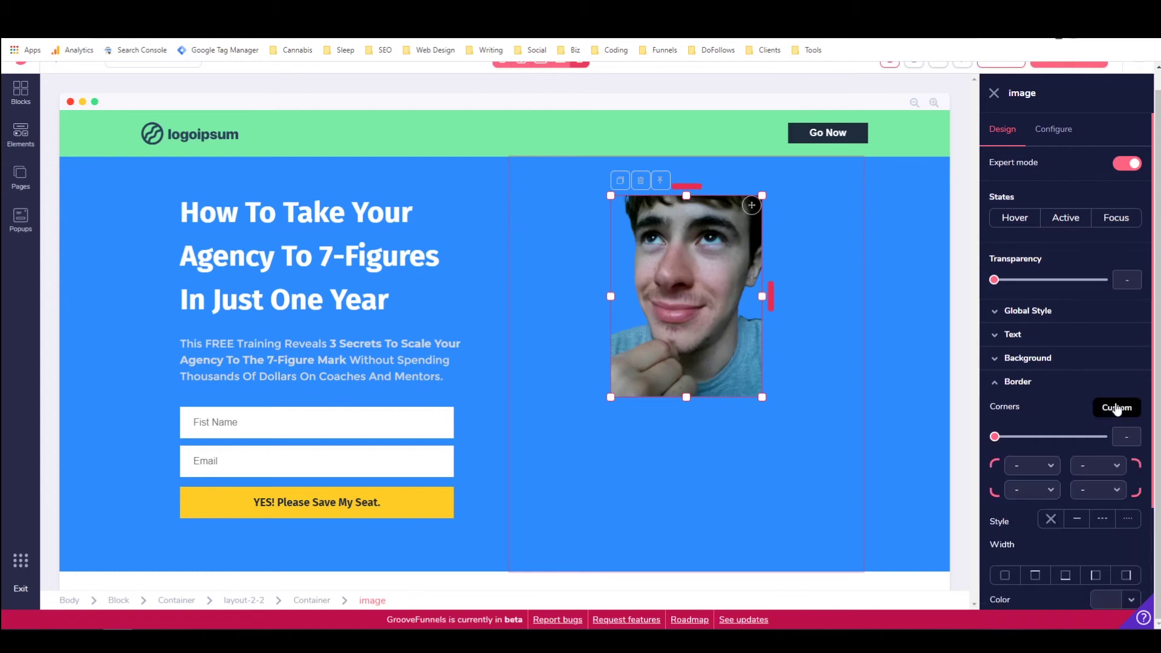
click(1050, 467)
click(1028, 557)
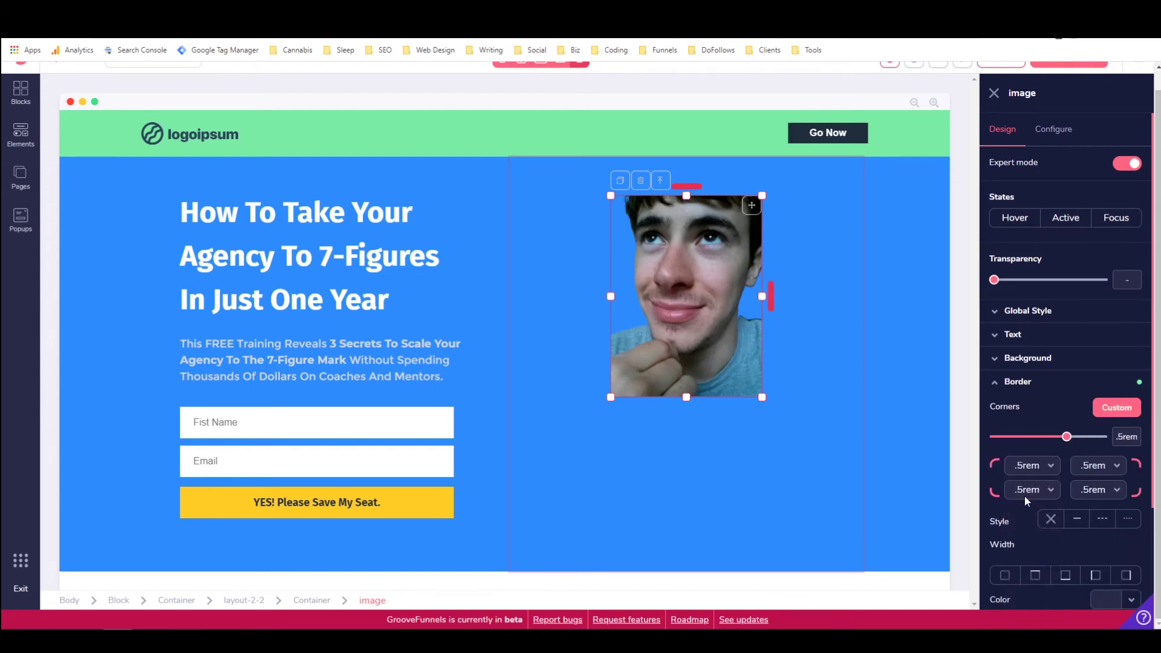
scroll(1050, 469, down, 2)
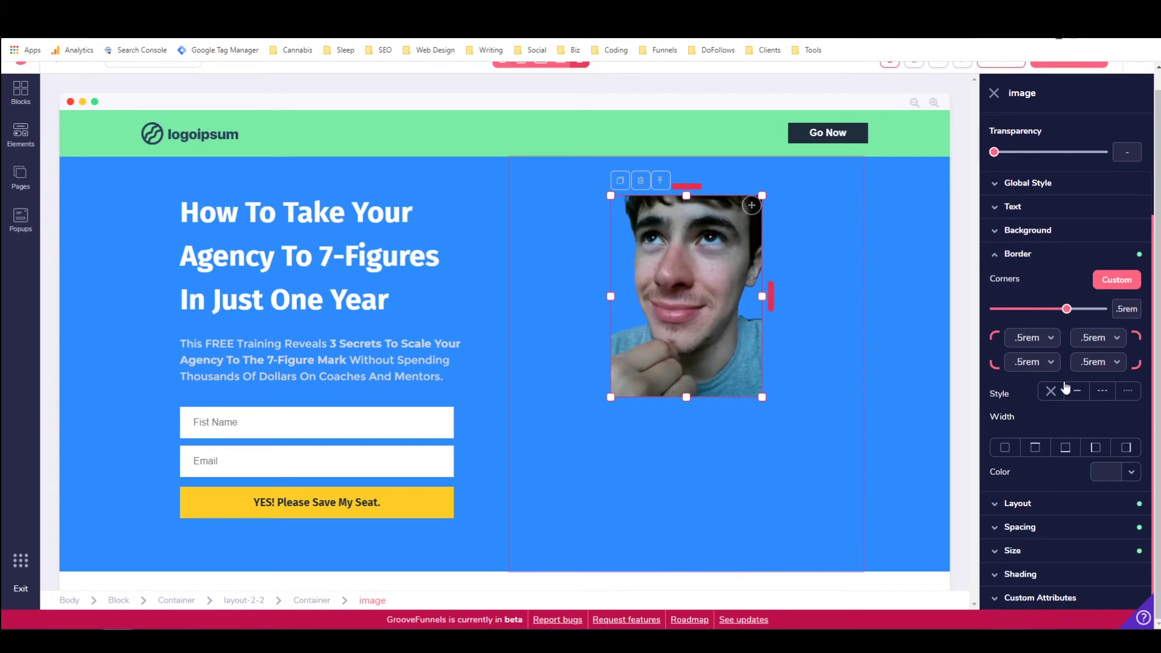
click(1050, 337)
click(1028, 454)
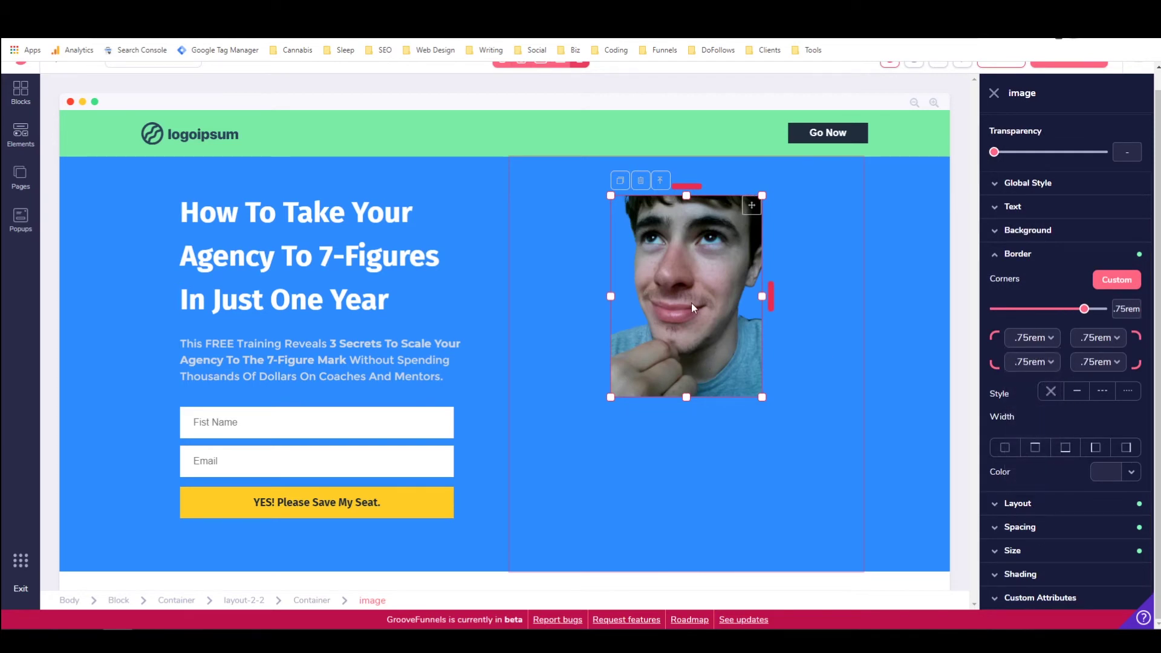
Round the corners of the photo's column container to 9999px.
click(595, 259)
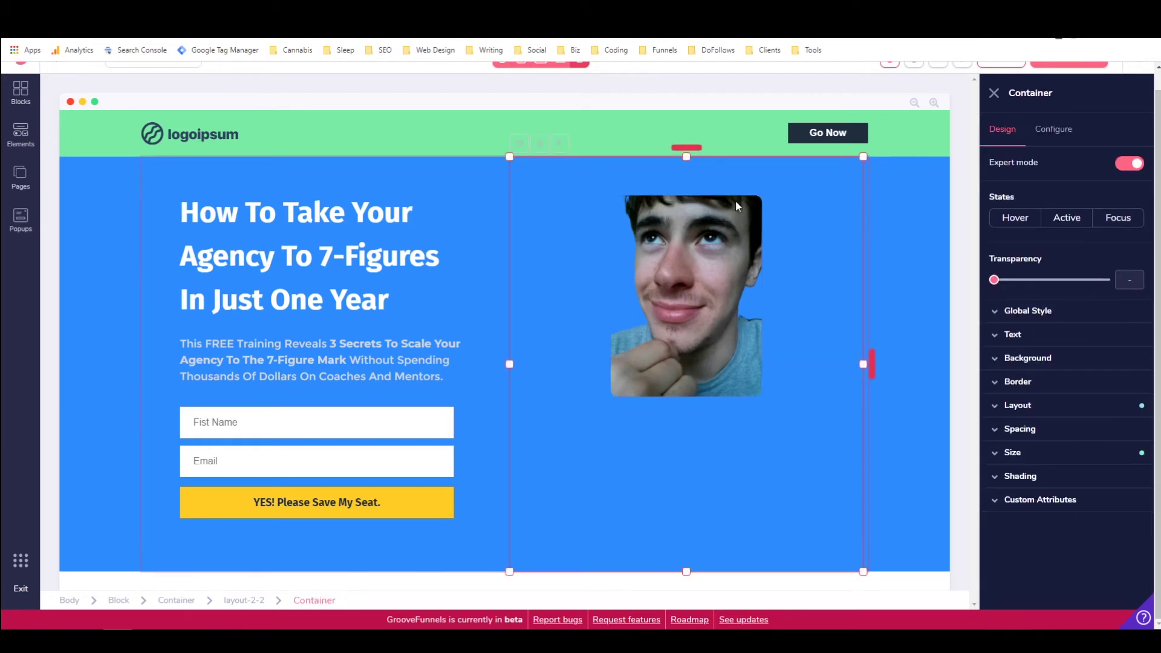
click(1020, 410)
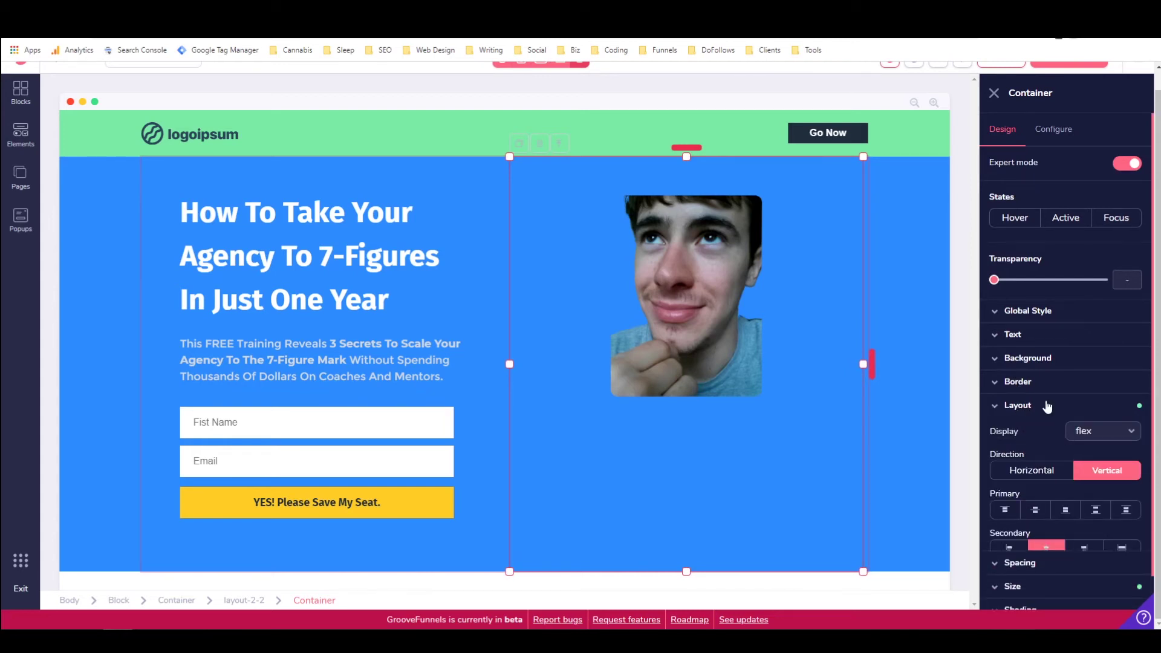
click(1047, 405)
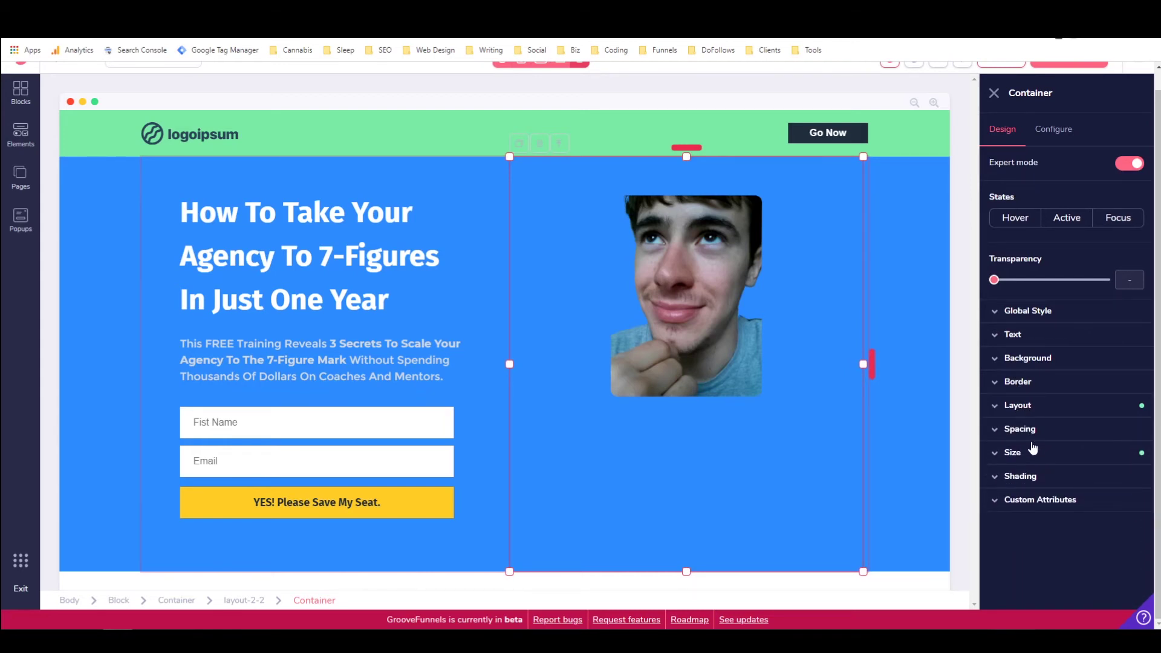
click(1024, 386)
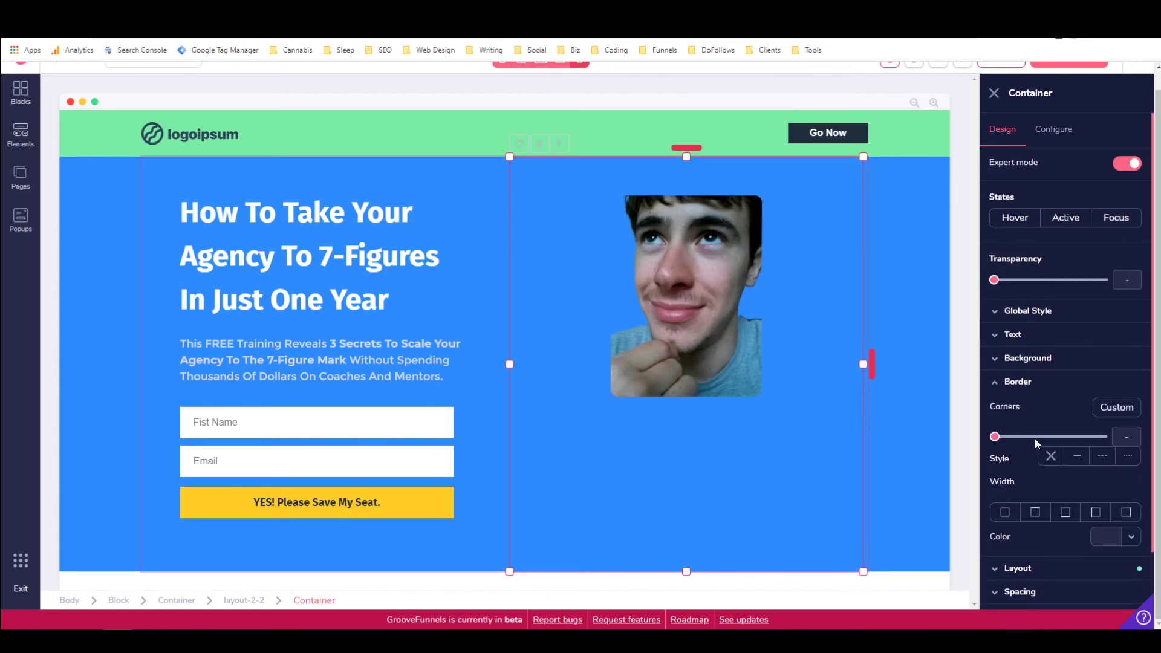
click(1103, 416)
click(1109, 468)
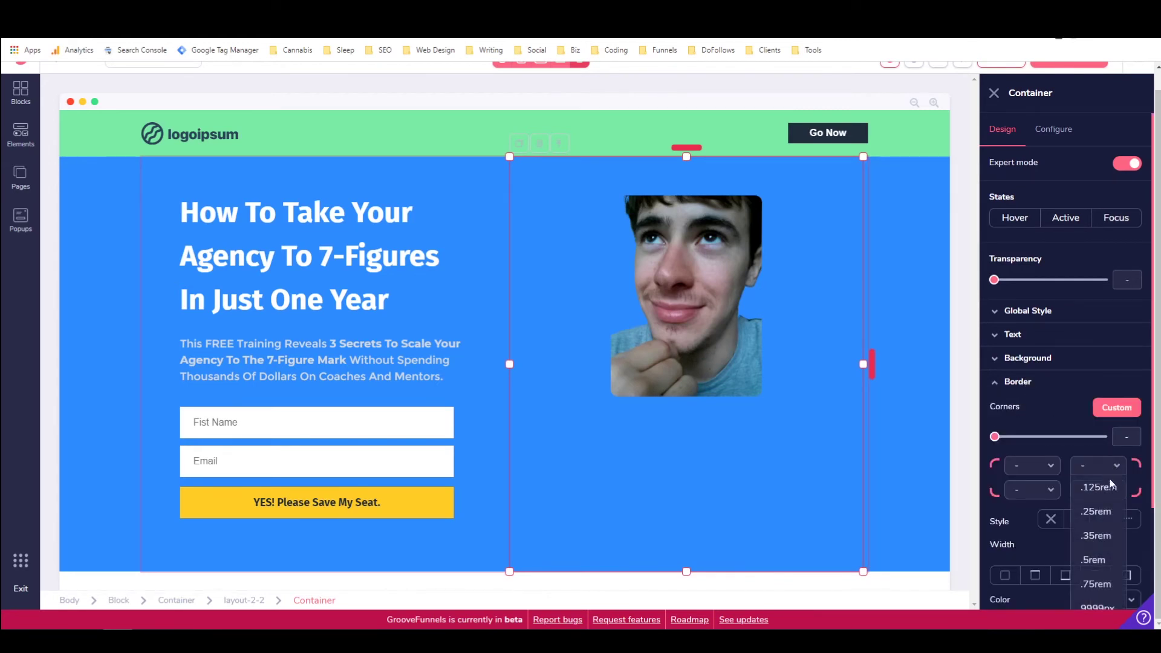
click(1098, 606)
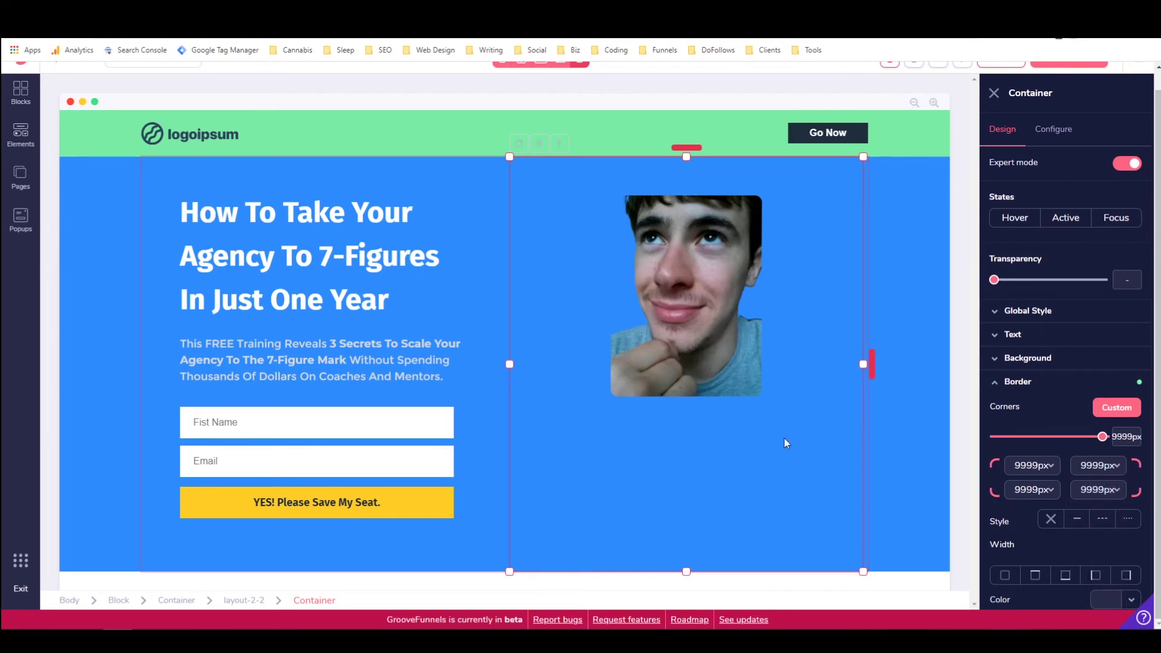
Drag the photo's border corners to 9999px to crop it into a full circle.
click(709, 307)
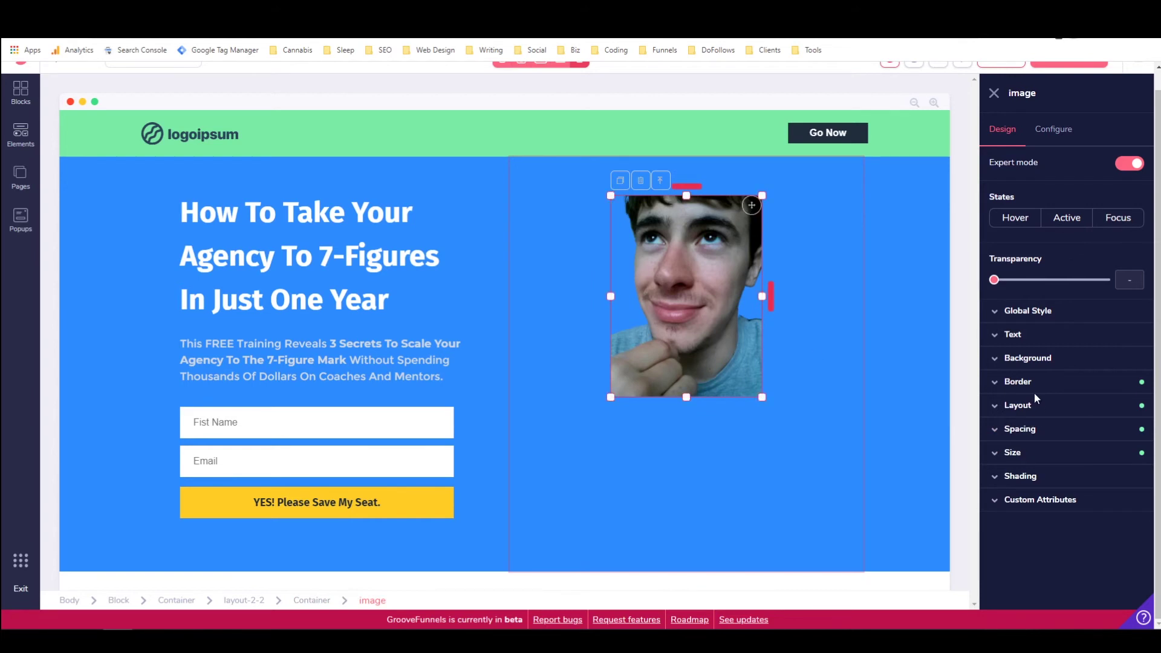
click(1018, 382)
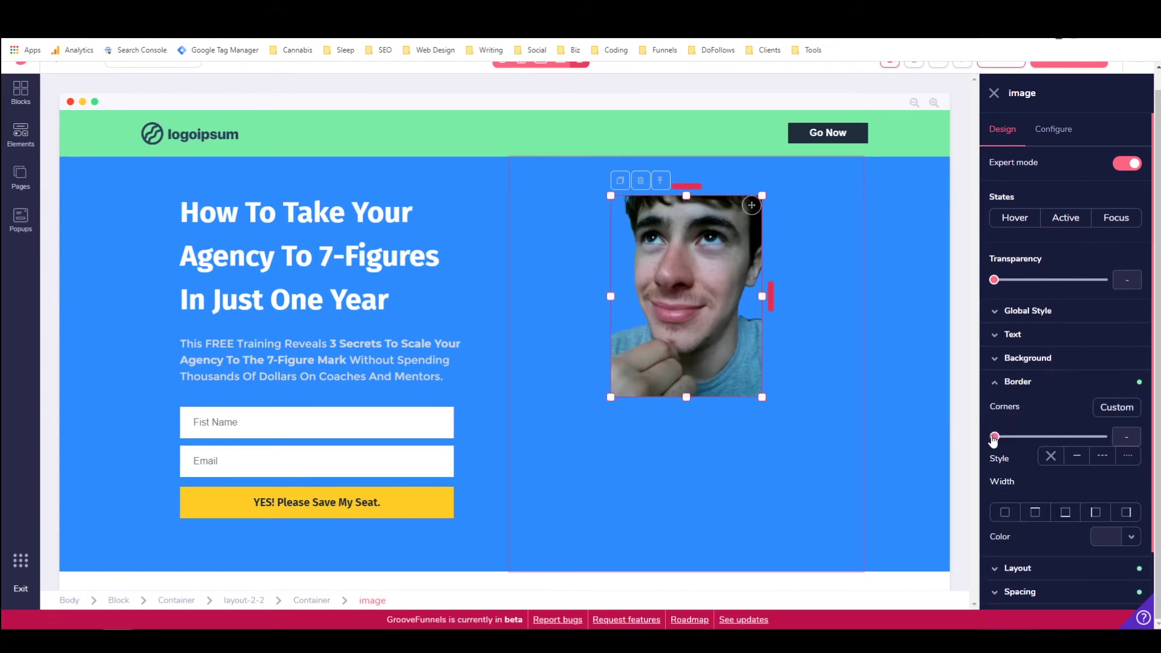
drag(993, 438, 1114, 448)
click(557, 321)
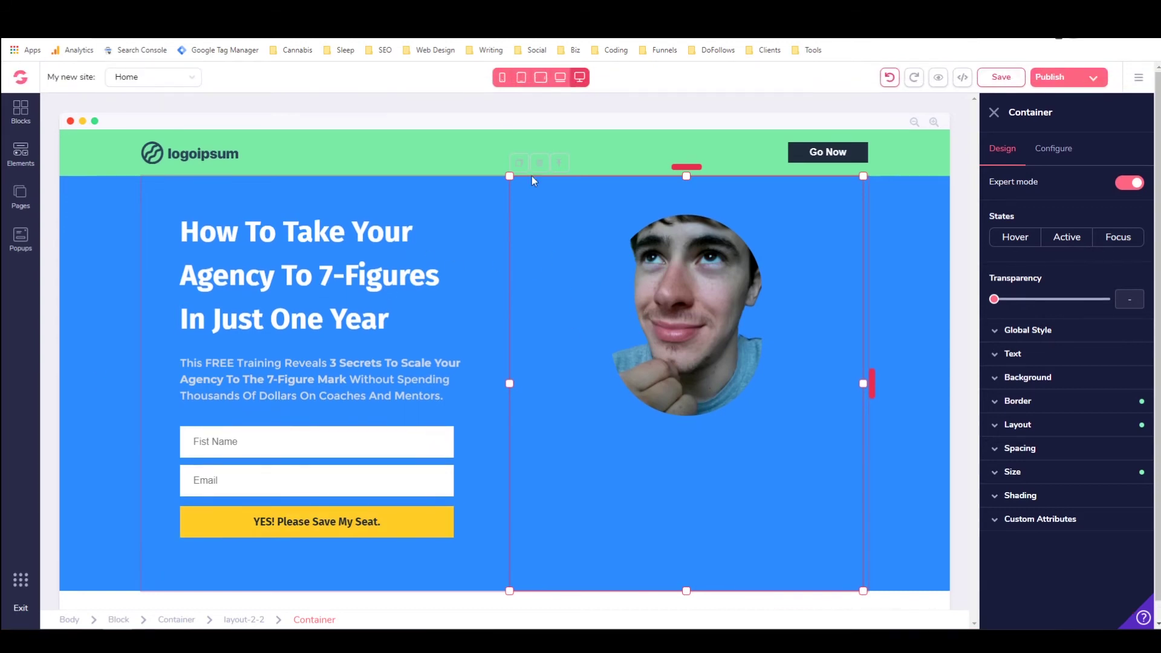
Preview and scroll the landing page at mobile and then tablet width.
click(502, 79)
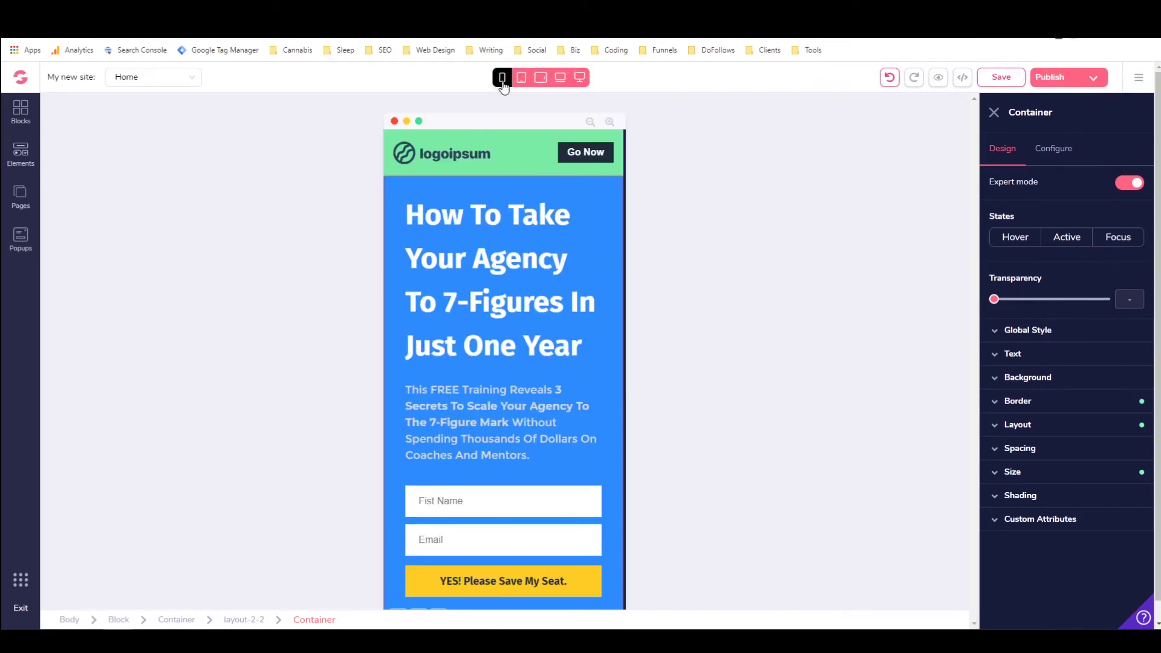
scroll(521, 158, down, 5)
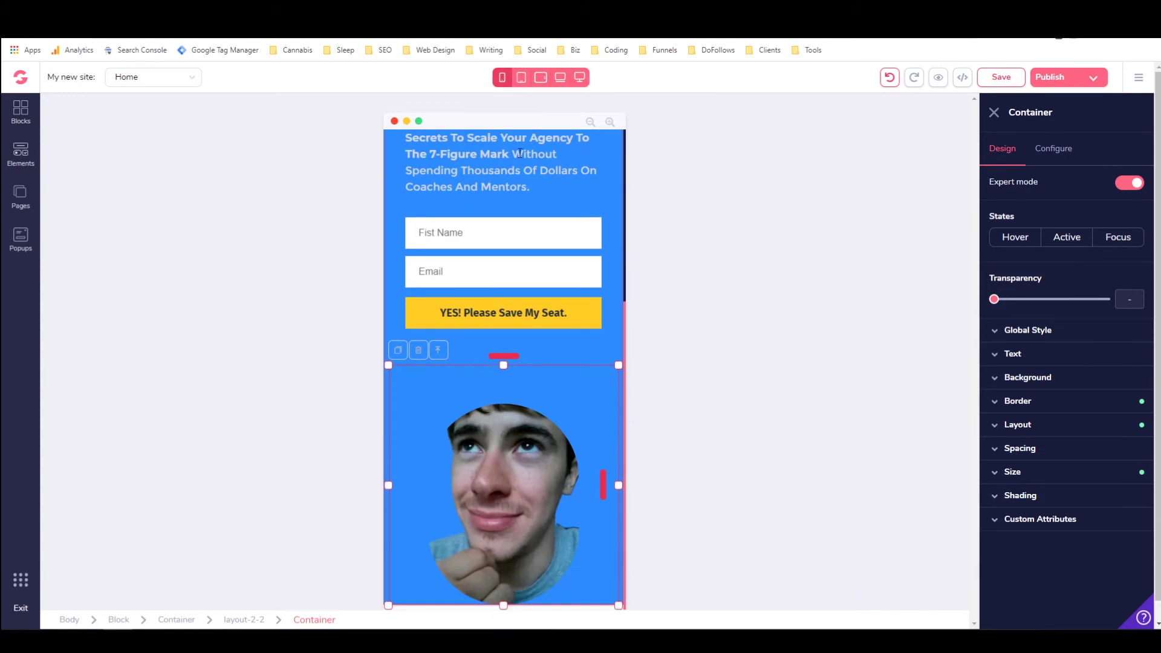
scroll(522, 156, up, 5)
scroll(518, 180, down, 4)
scroll(513, 214, up, 5)
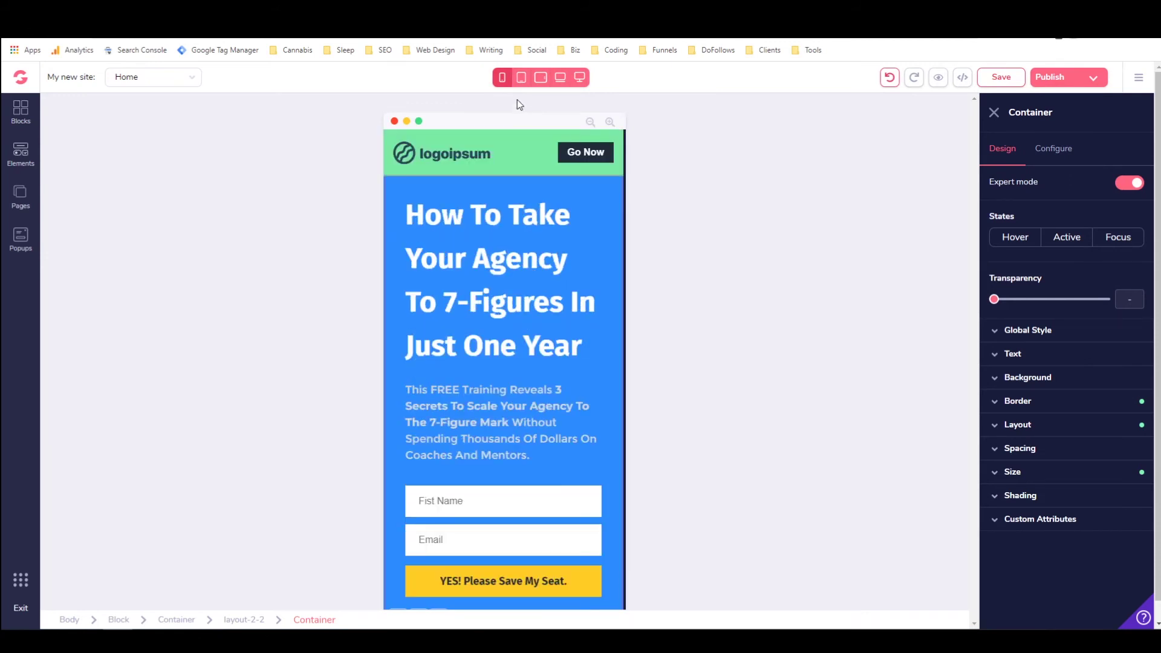
click(521, 76)
scroll(532, 187, down, 4)
scroll(552, 183, up, 5)
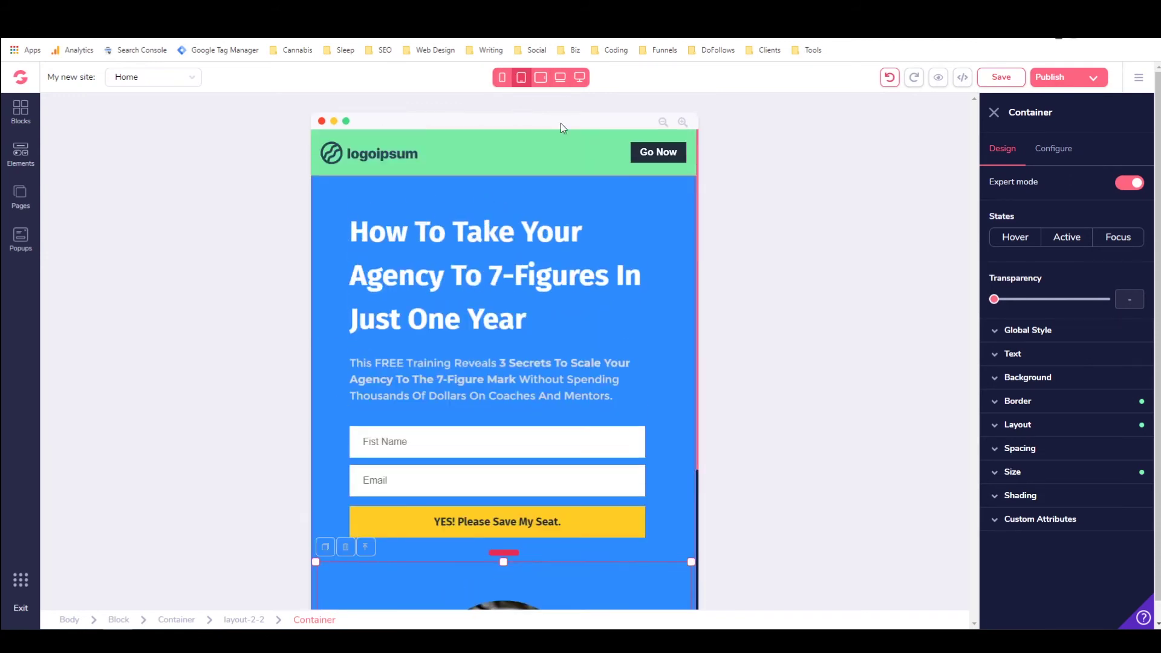
Step the preview through wider and laptop widths up to full desktop width.
click(541, 77)
scroll(547, 182, down, 1)
scroll(549, 183, up, 1)
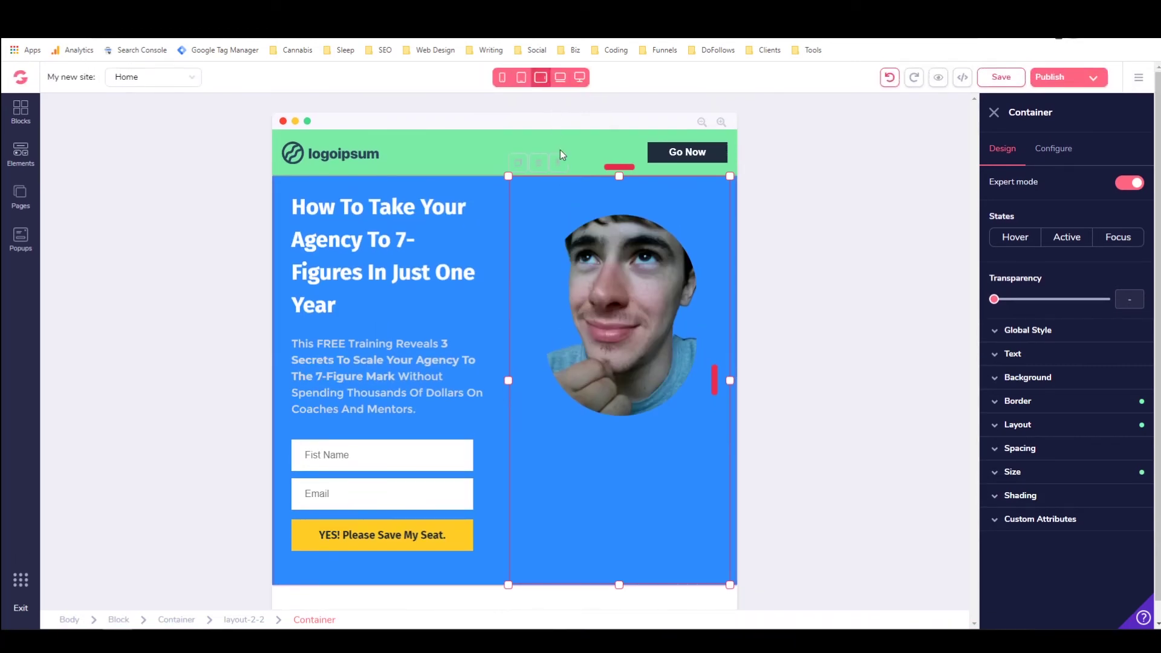
click(560, 77)
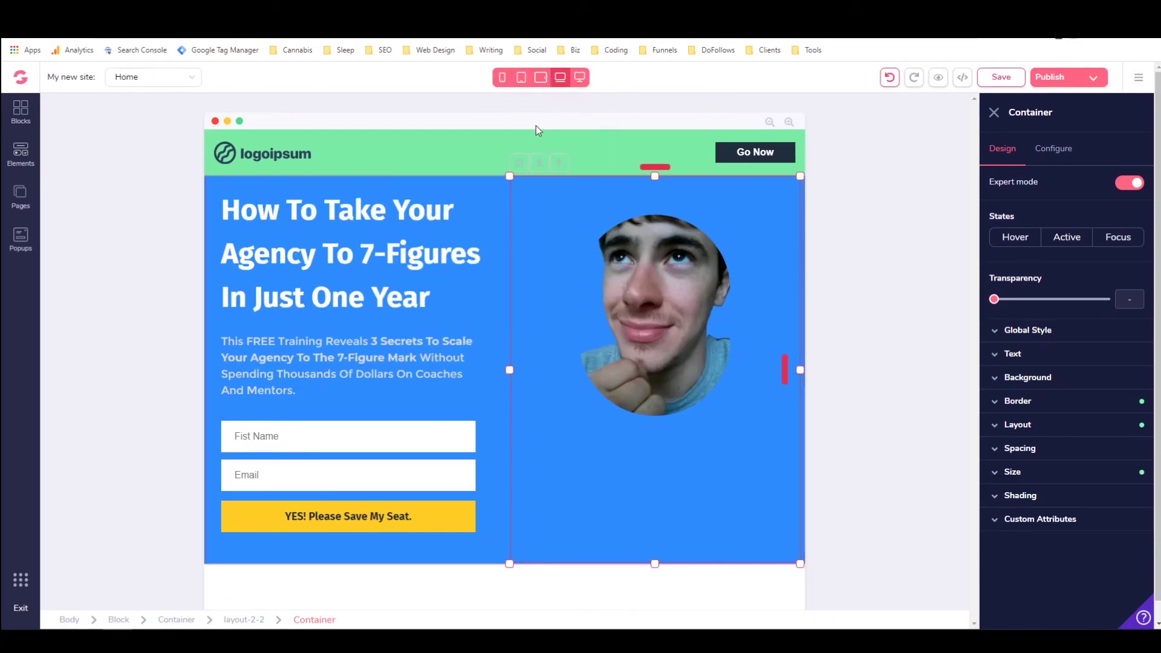
click(578, 85)
scroll(442, 216, down, 1)
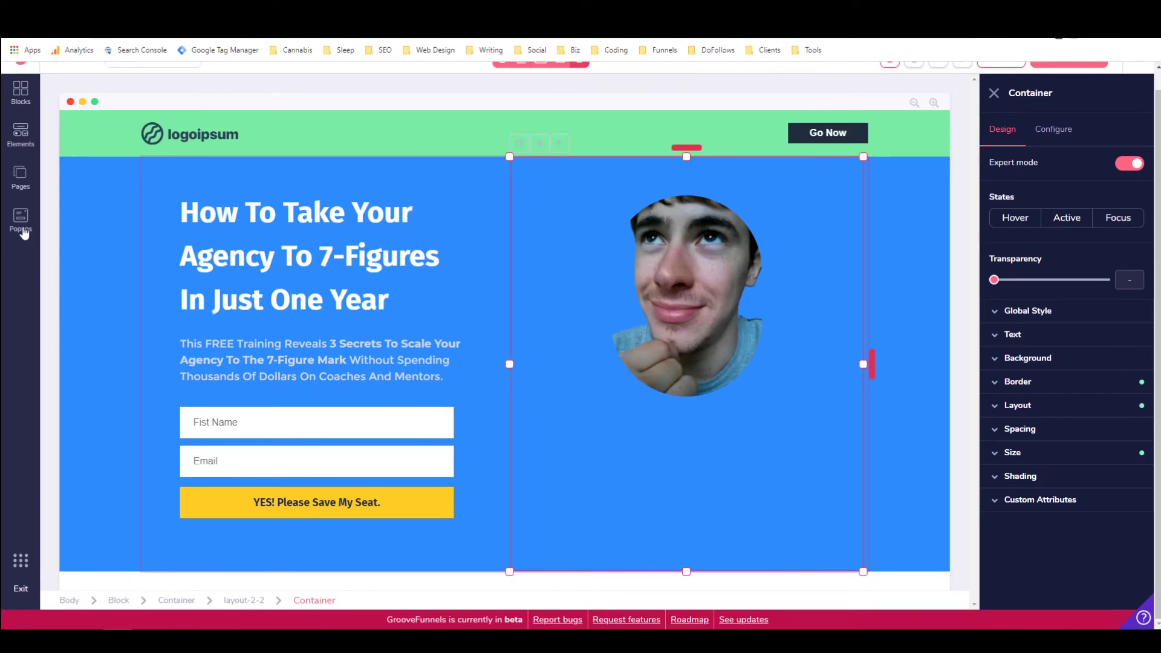
Drag the second Call to Action template below the blue cover as a dark blue CTA section.
click(20, 92)
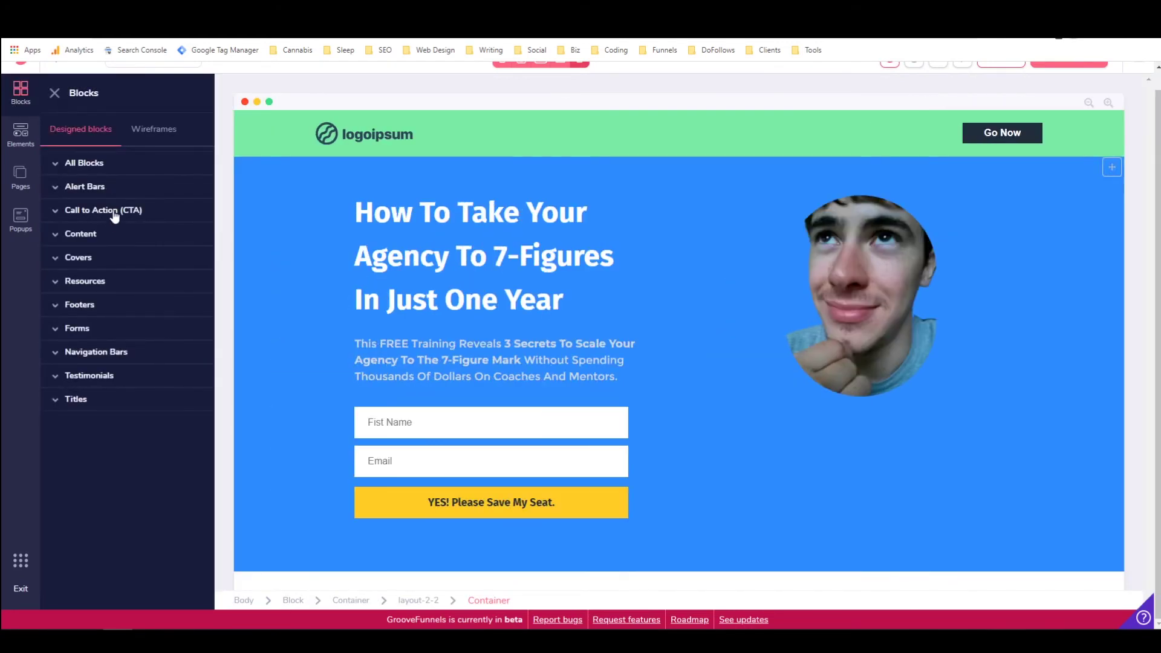
click(104, 233)
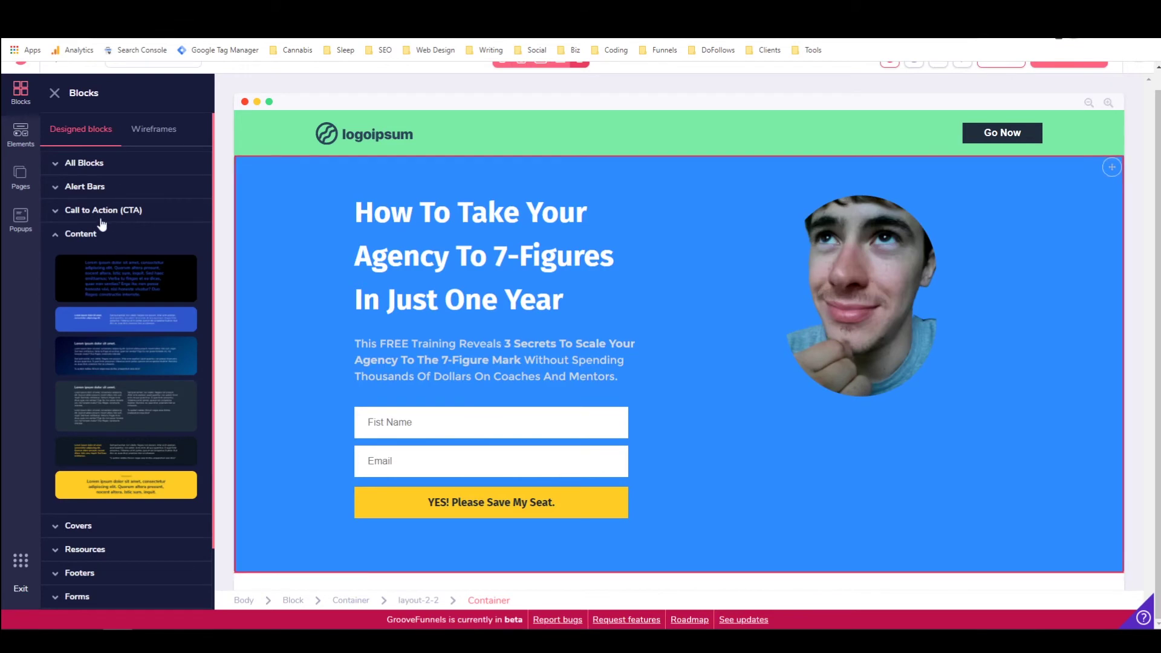
click(100, 211)
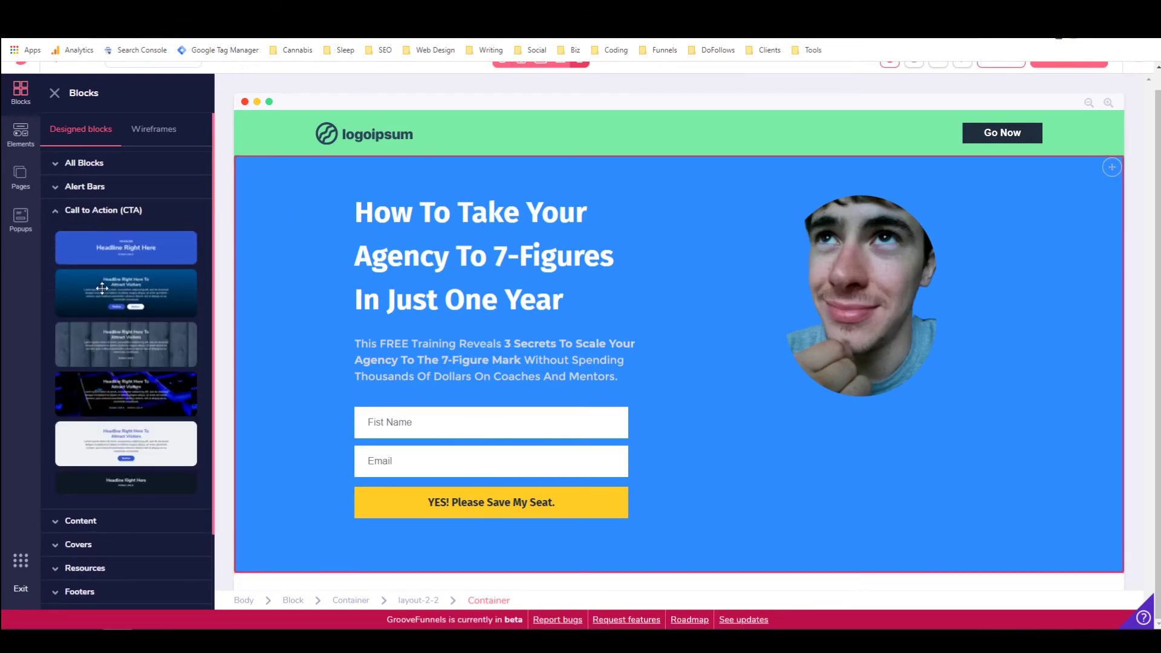
drag(92, 287, 653, 519)
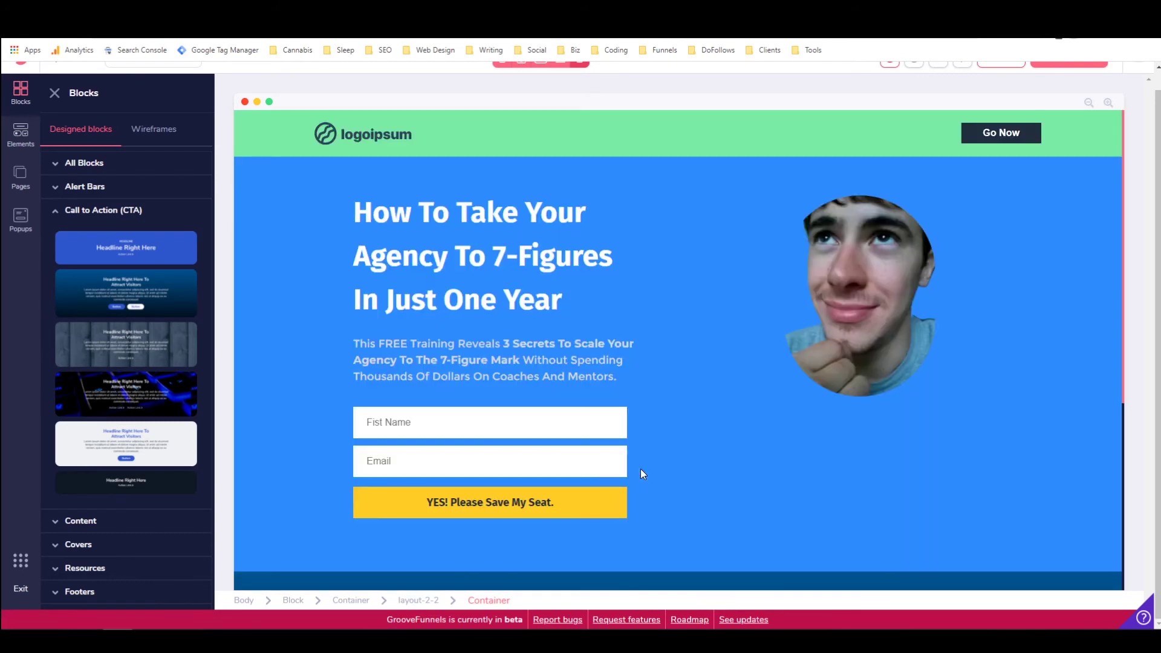
scroll(635, 418, down, 5)
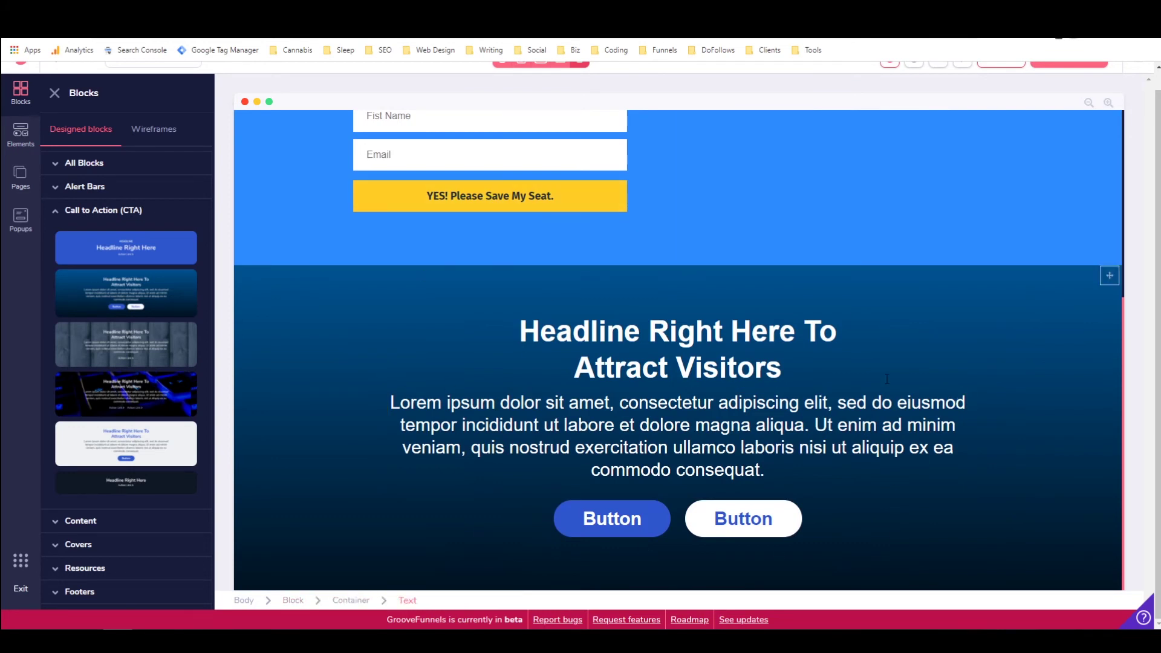
click(149, 142)
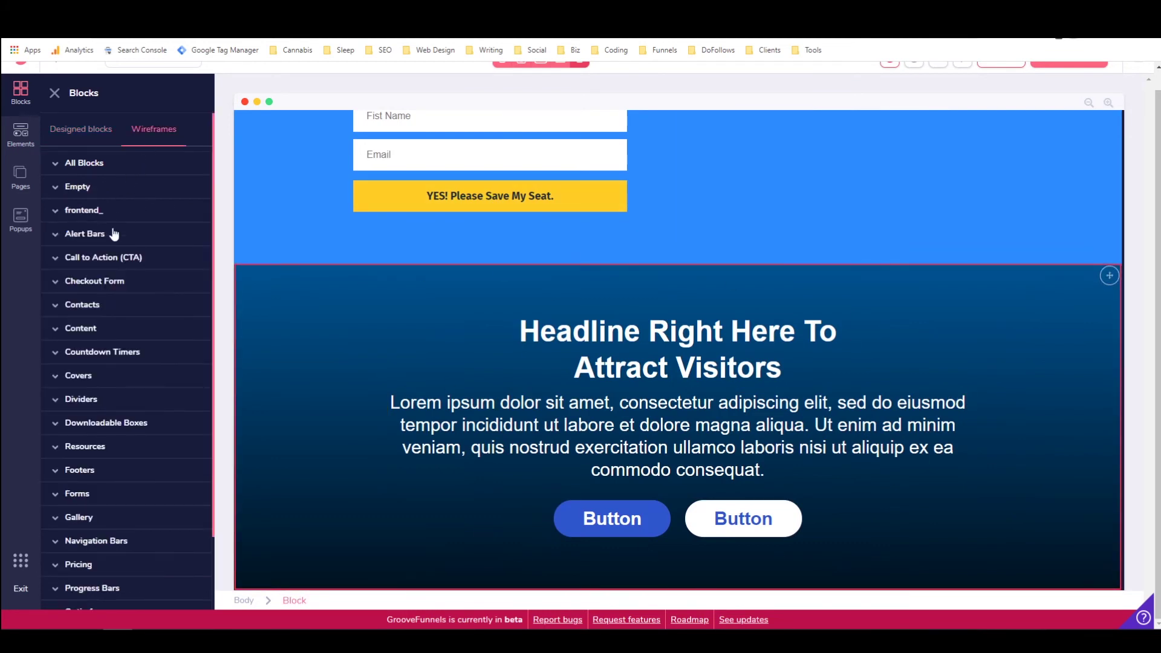
Add a three-card 'What people say' template from Wireframes > Testimonials to the page.
scroll(106, 289, down, 2)
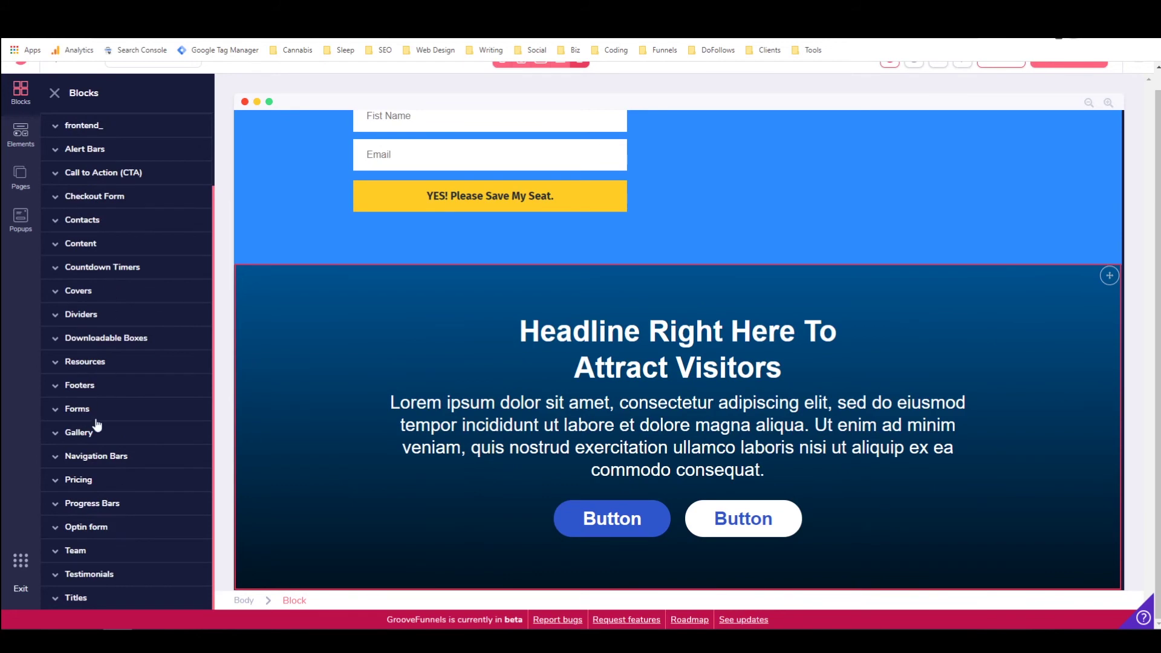
click(89, 574)
scroll(114, 423, down, 6)
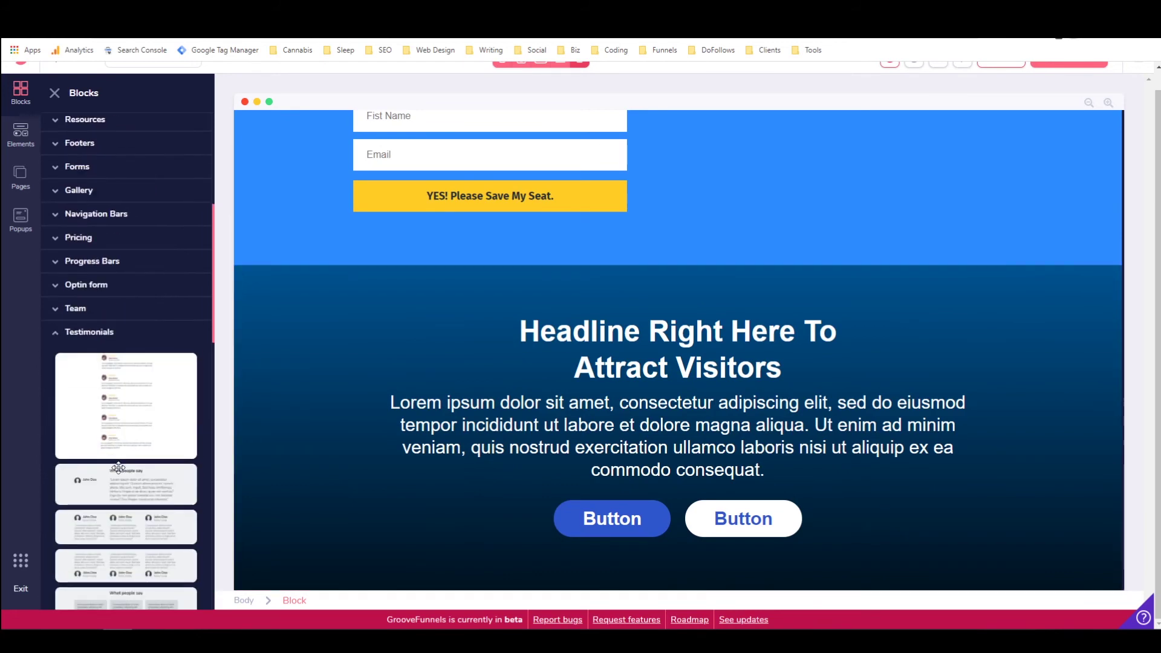
scroll(118, 470, down, 3)
scroll(103, 426, down, 2)
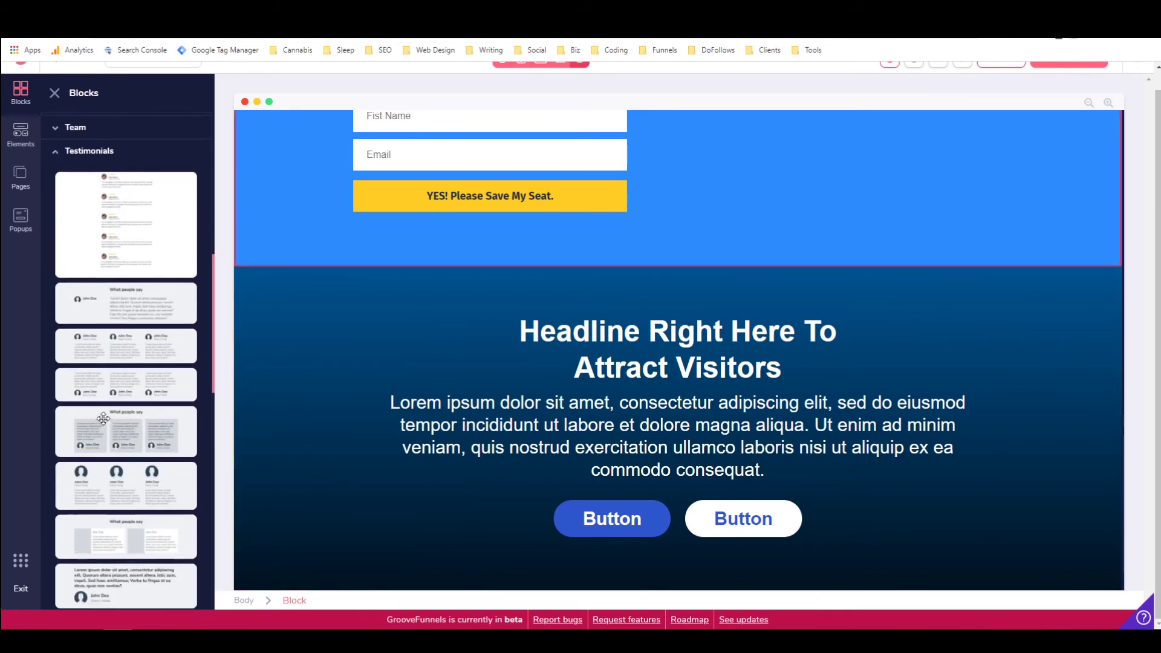
drag(83, 425, 590, 439)
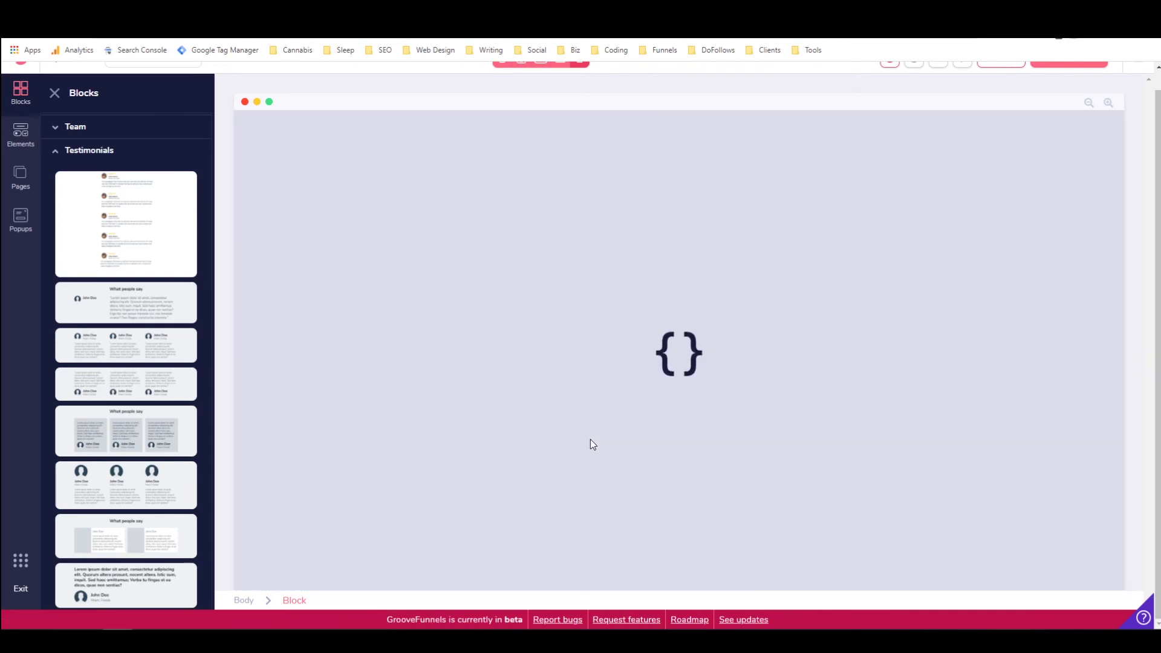
scroll(618, 367, down, 3)
scroll(620, 367, up, 3)
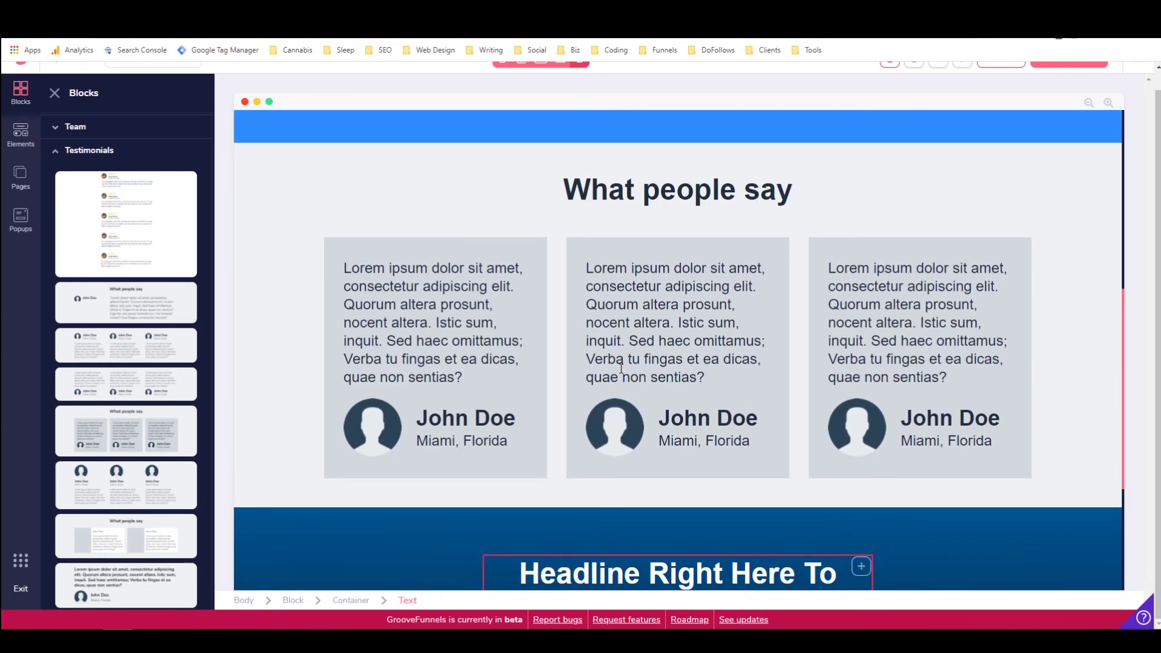
Move the whole testimonials section so it sits below the call-to-action block.
click(1004, 185)
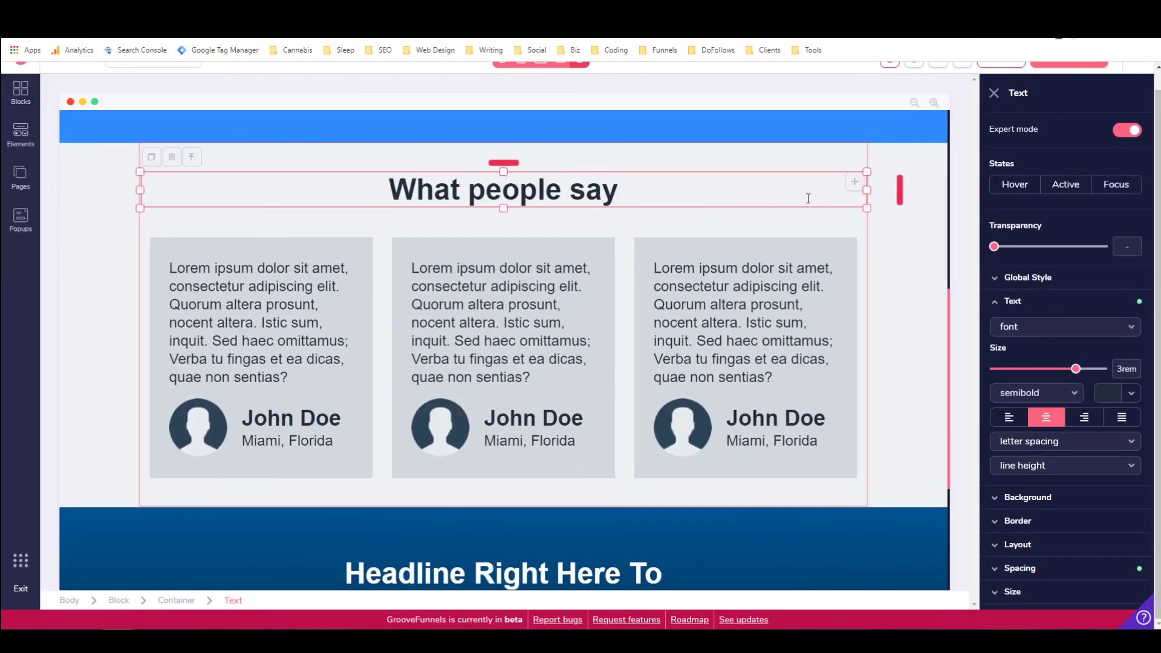
drag(856, 185, 888, 234)
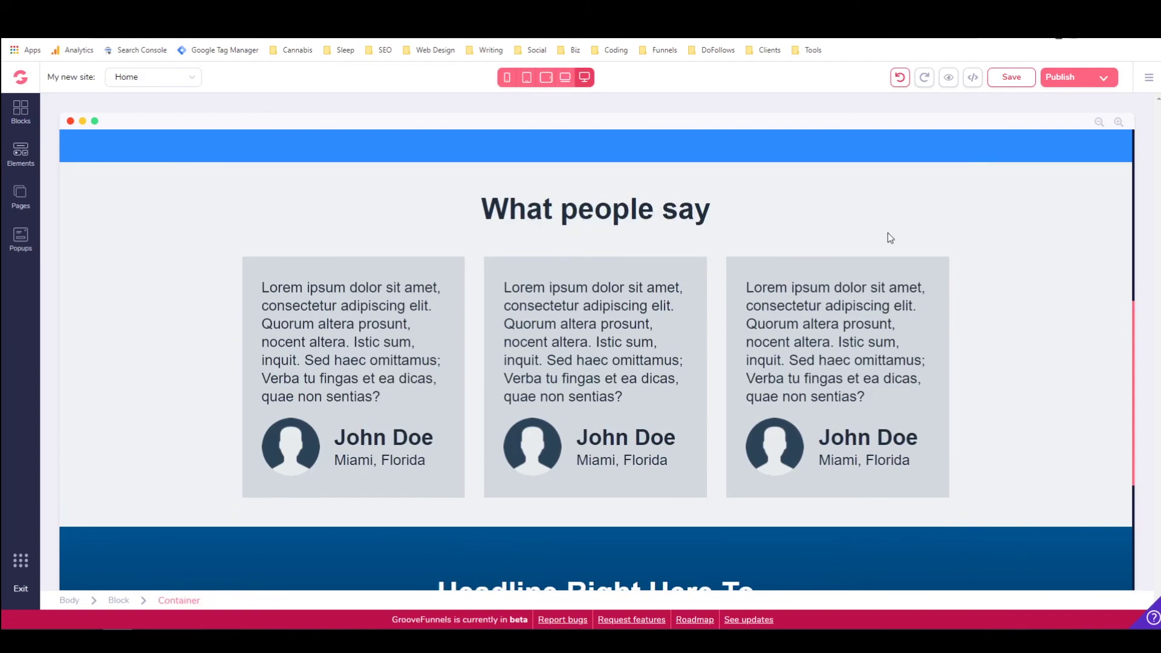
click(887, 228)
click(74, 206)
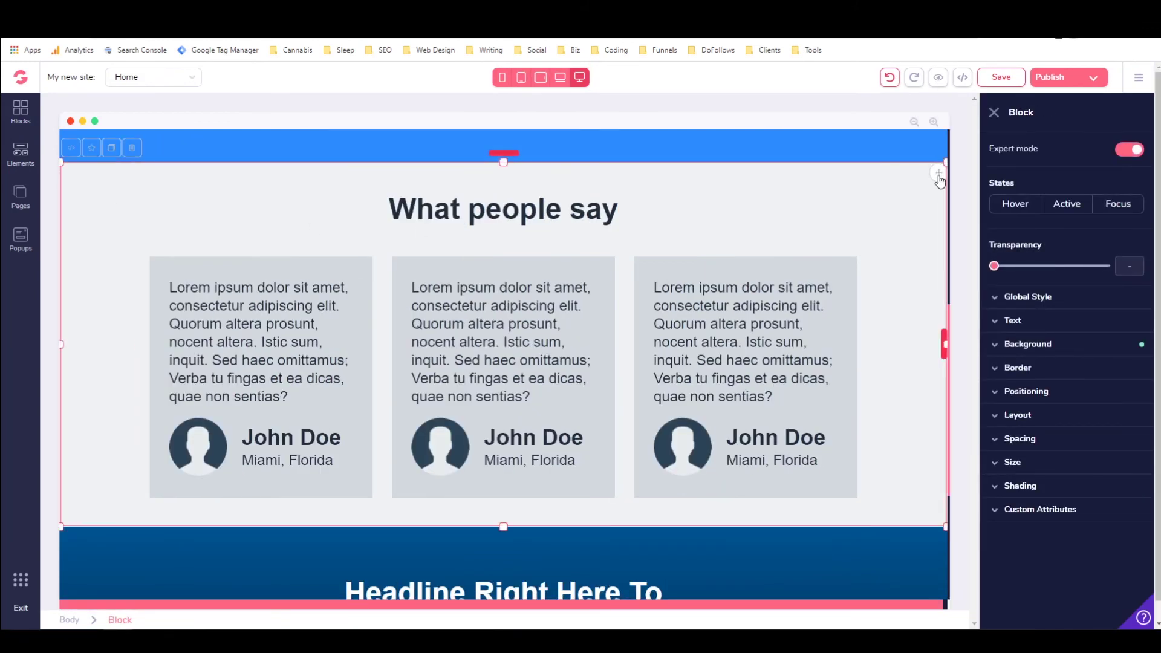
drag(939, 182, 962, 301)
Drag a centred wireframe footer with social icons, Home link and © YYYY LogoIpsum to the page bottom.
scroll(912, 274, up, 8)
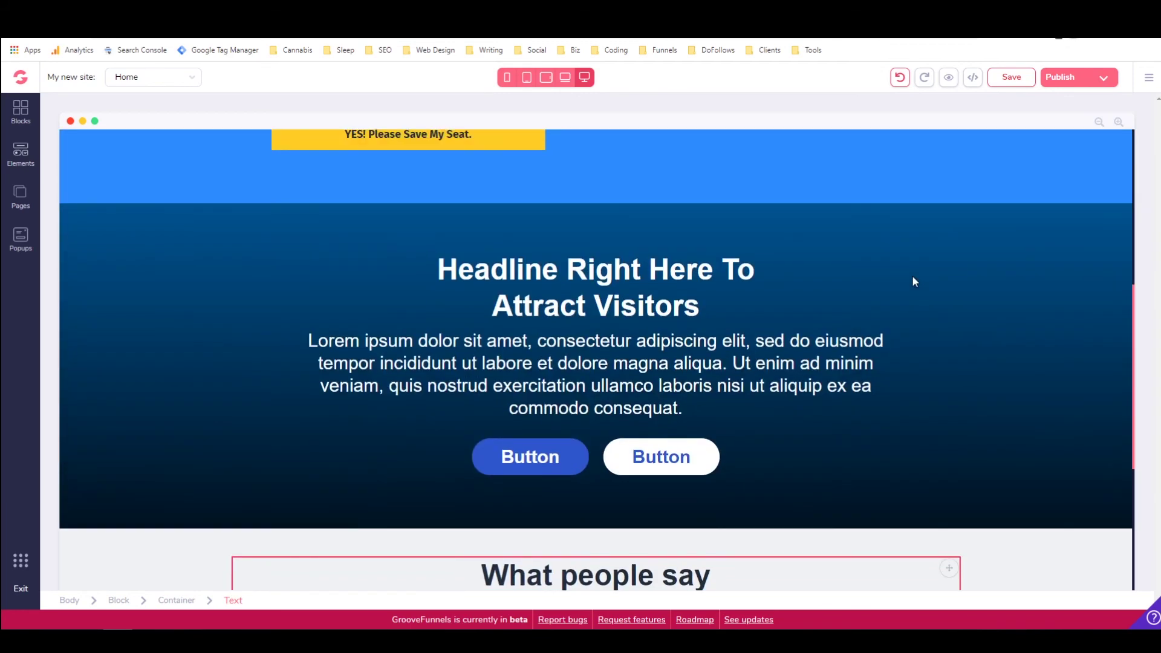
scroll(895, 275, down, 8)
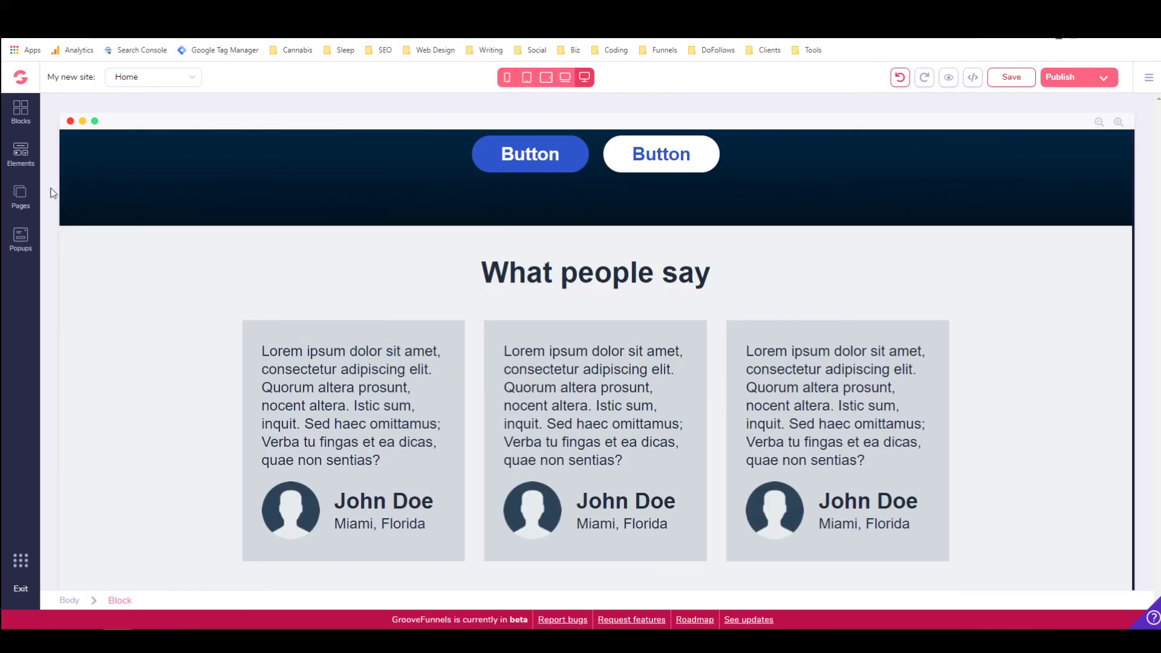
click(20, 110)
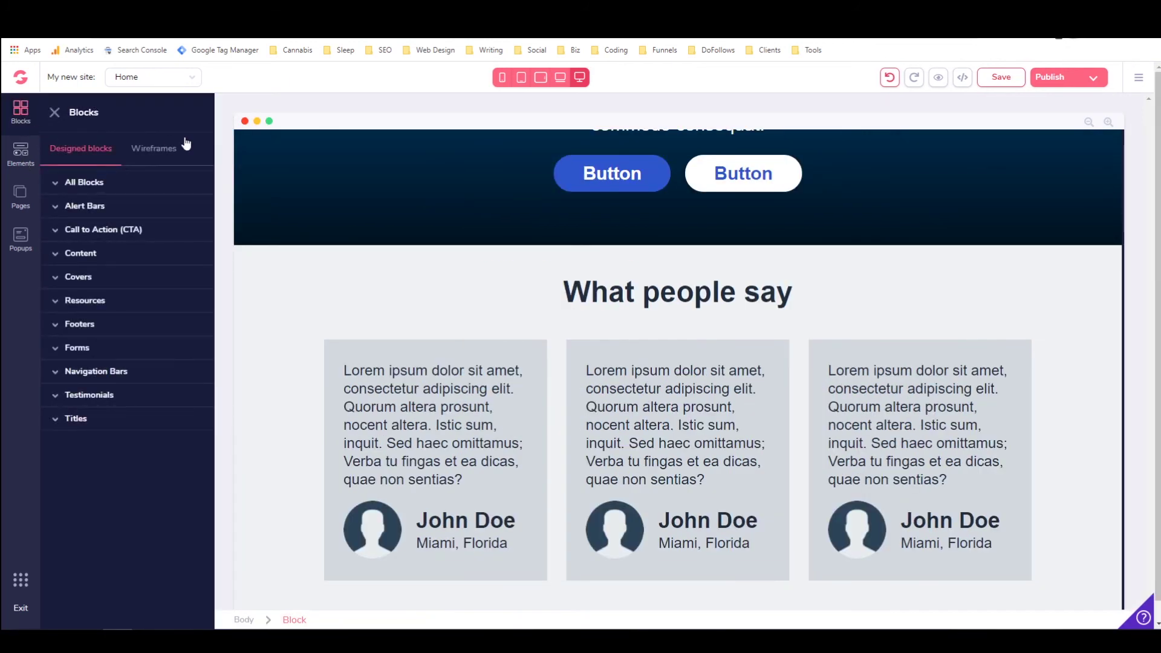
click(158, 148)
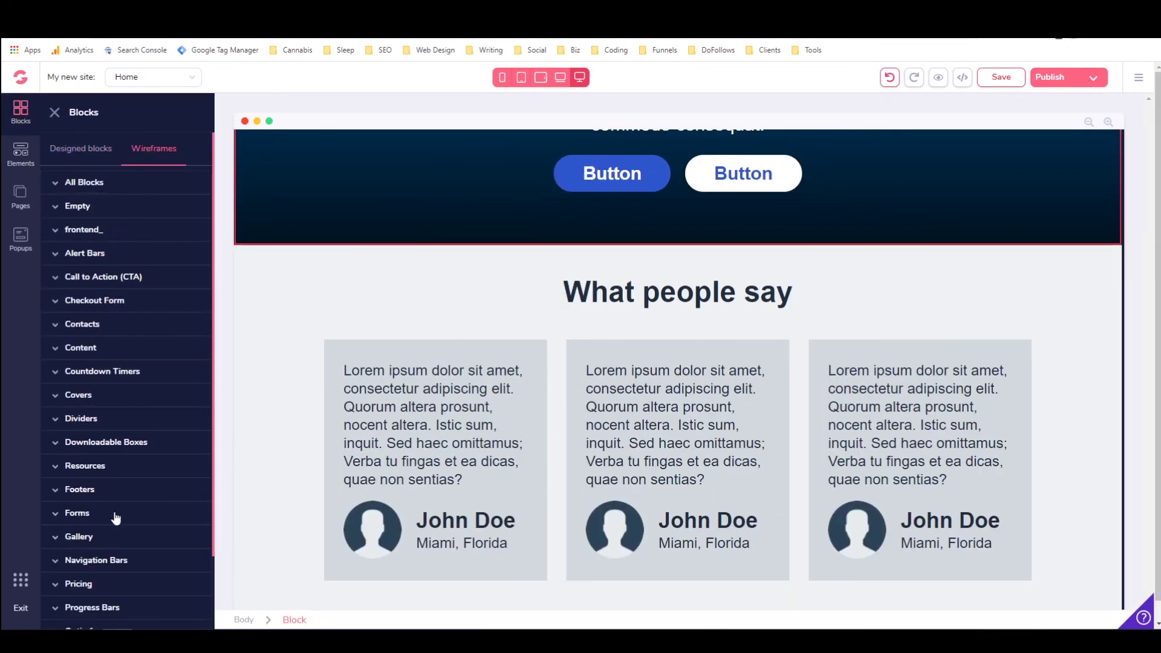
click(109, 492)
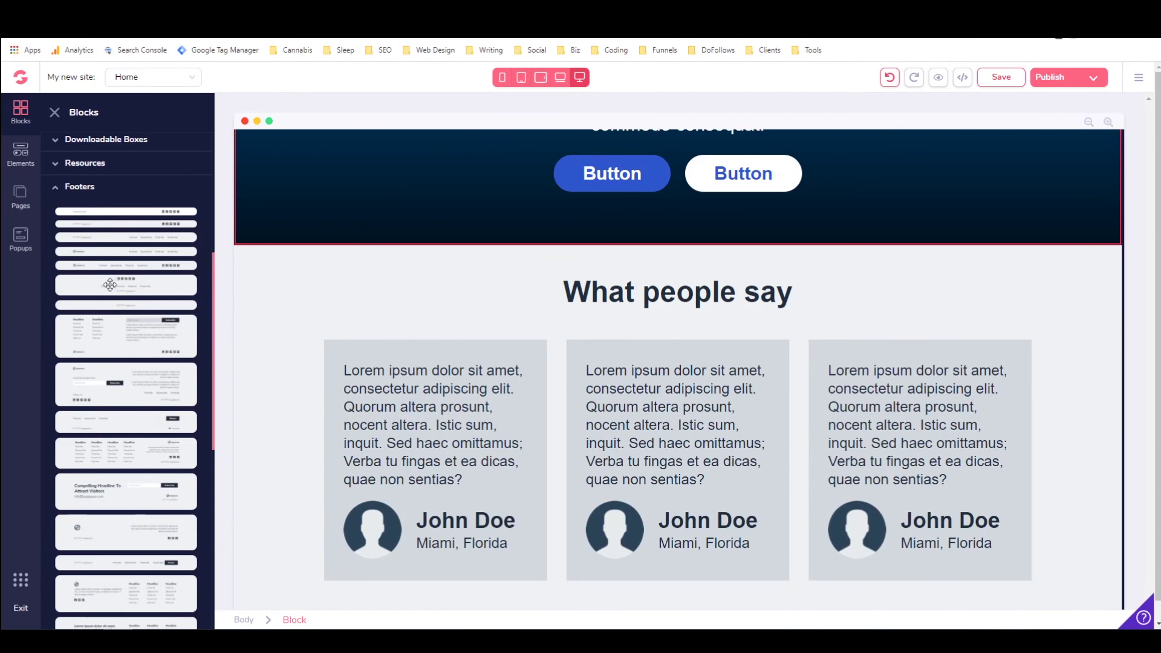
drag(109, 285, 623, 540)
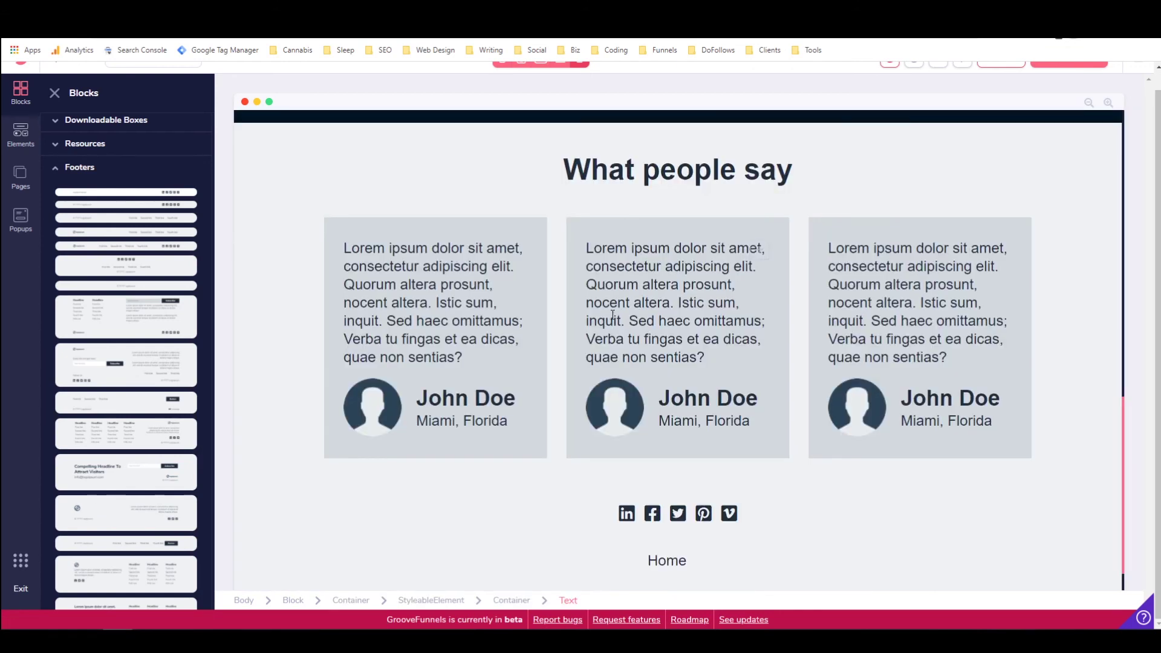
scroll(613, 315, down, 1)
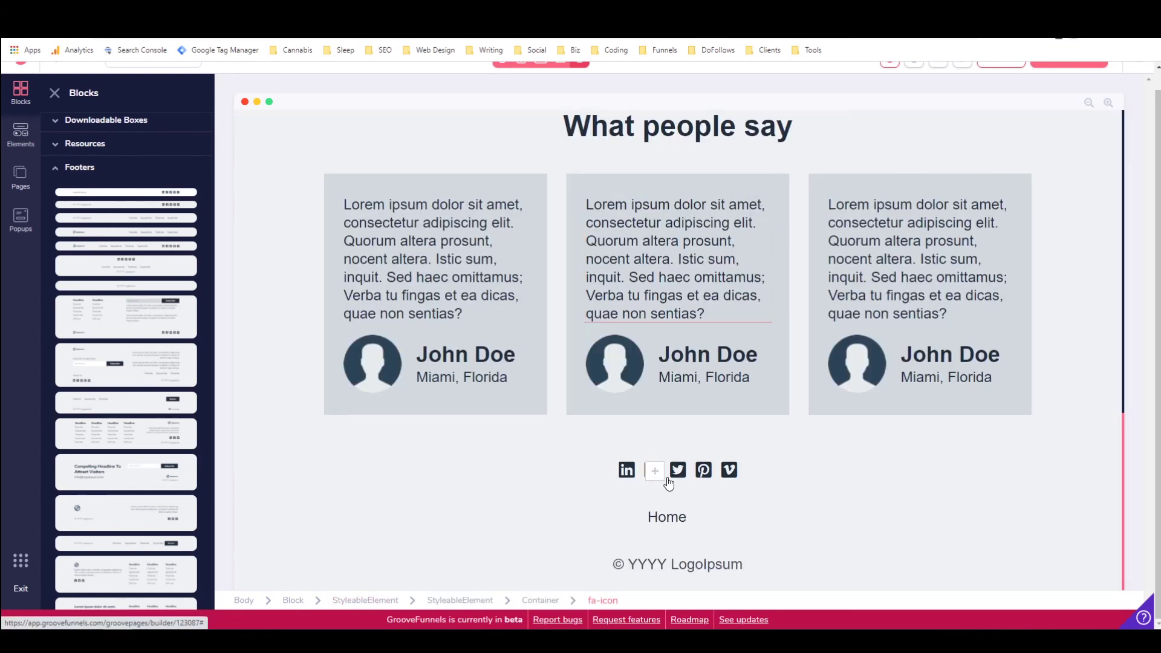
scroll(526, 399, up, 5)
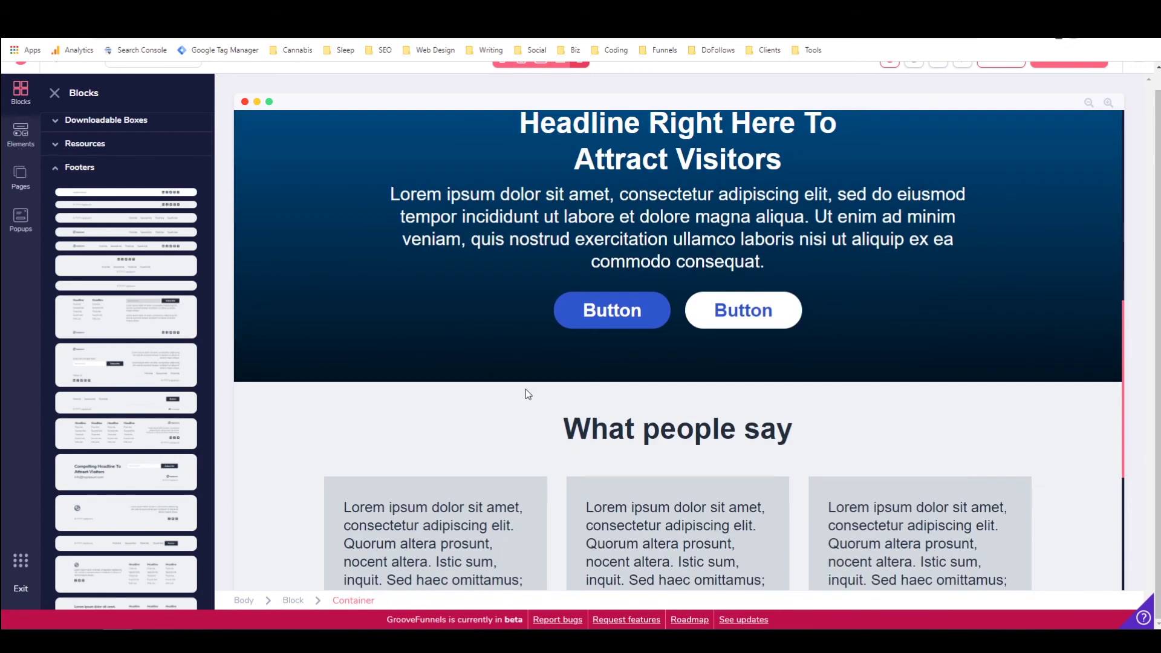
scroll(524, 394, up, 9)
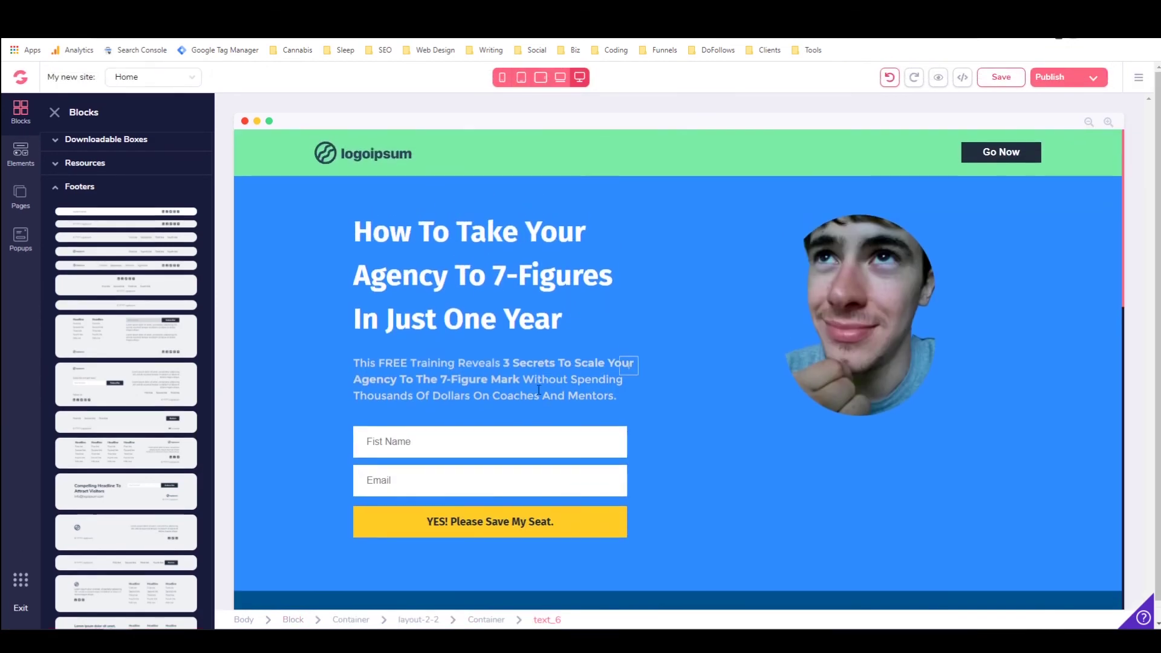
Save the landing page, then exit the editor from the ≡ menu.
click(538, 390)
click(754, 137)
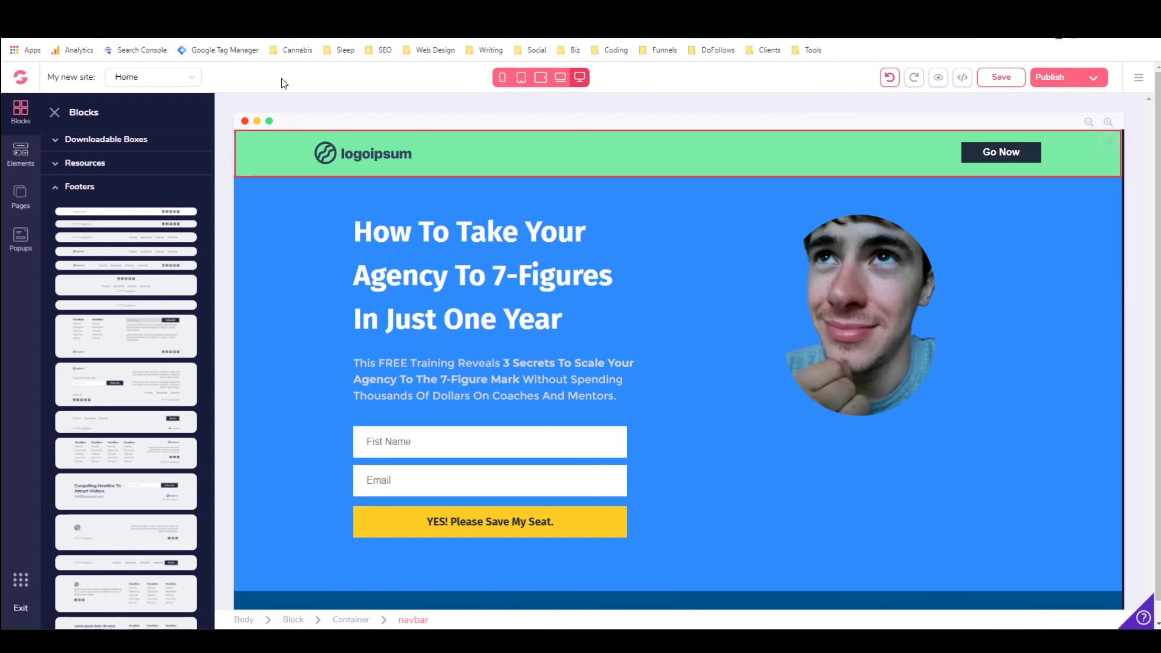
click(998, 81)
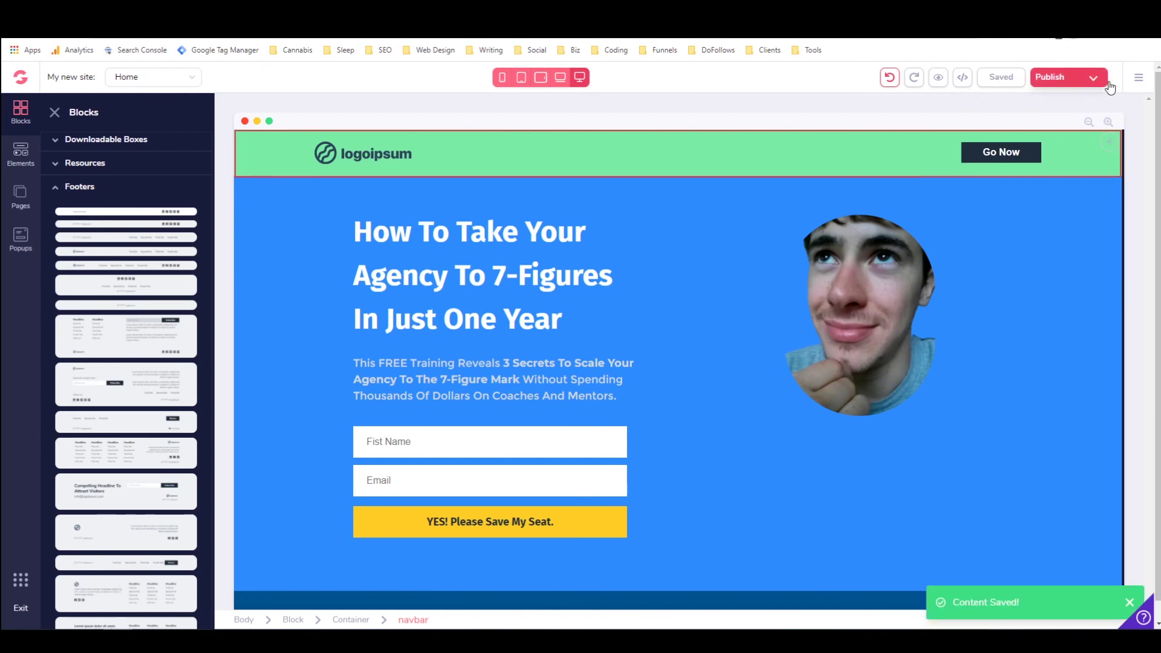
click(1138, 78)
click(1020, 188)
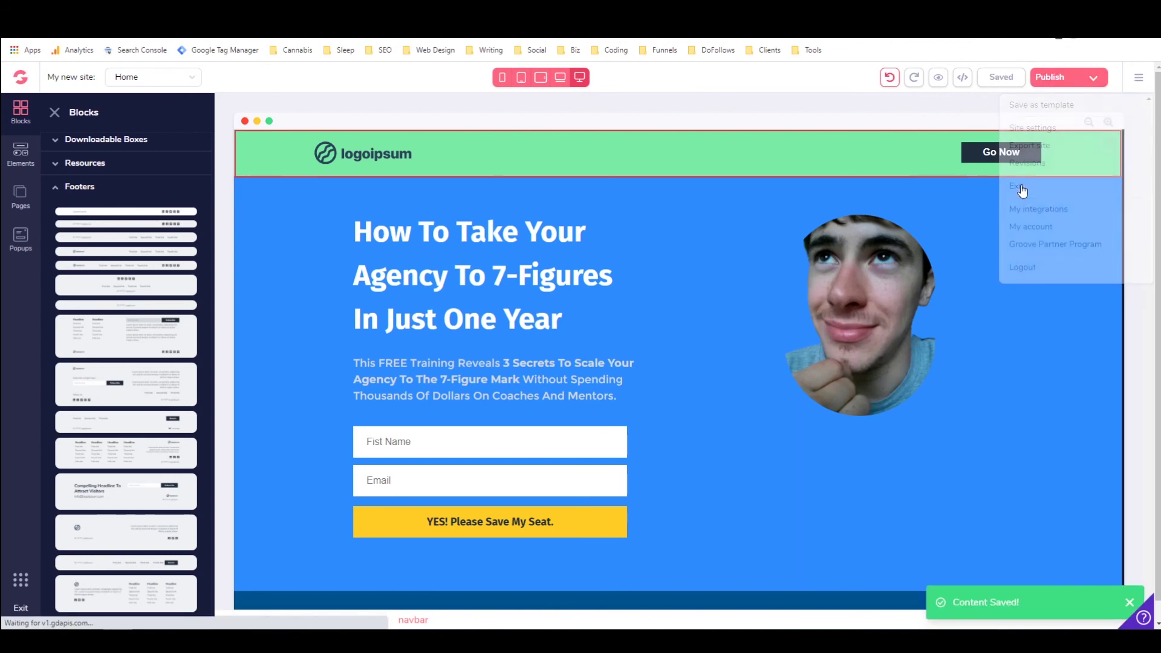